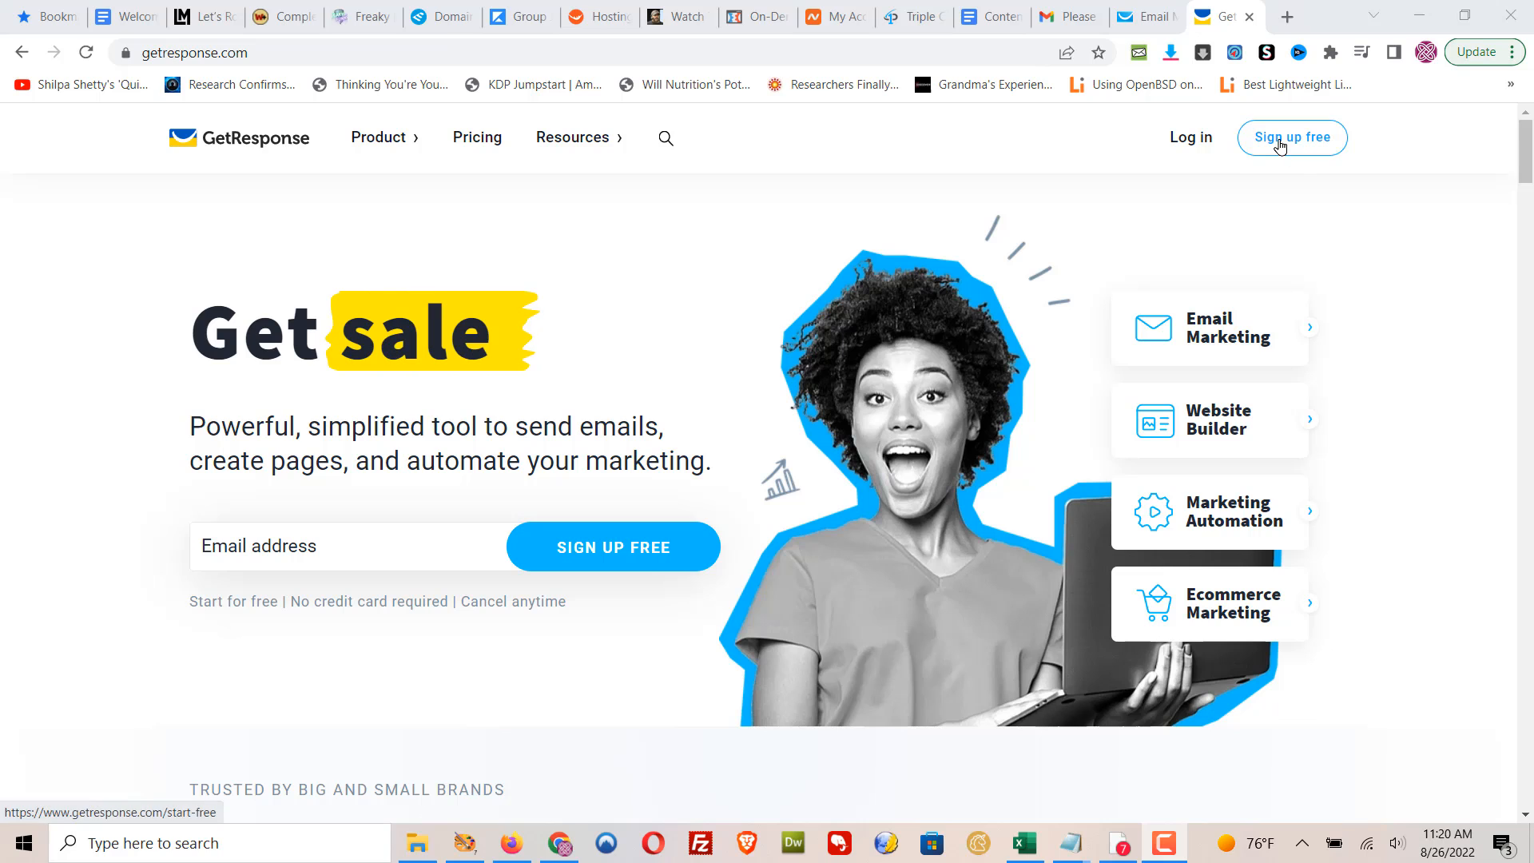
Open the free sign-up form, and review the account activation prompt image in Paint Shop Pro and the activation email in Gmail.
{"action": "left_click", "coordinate": [1298, 154]}
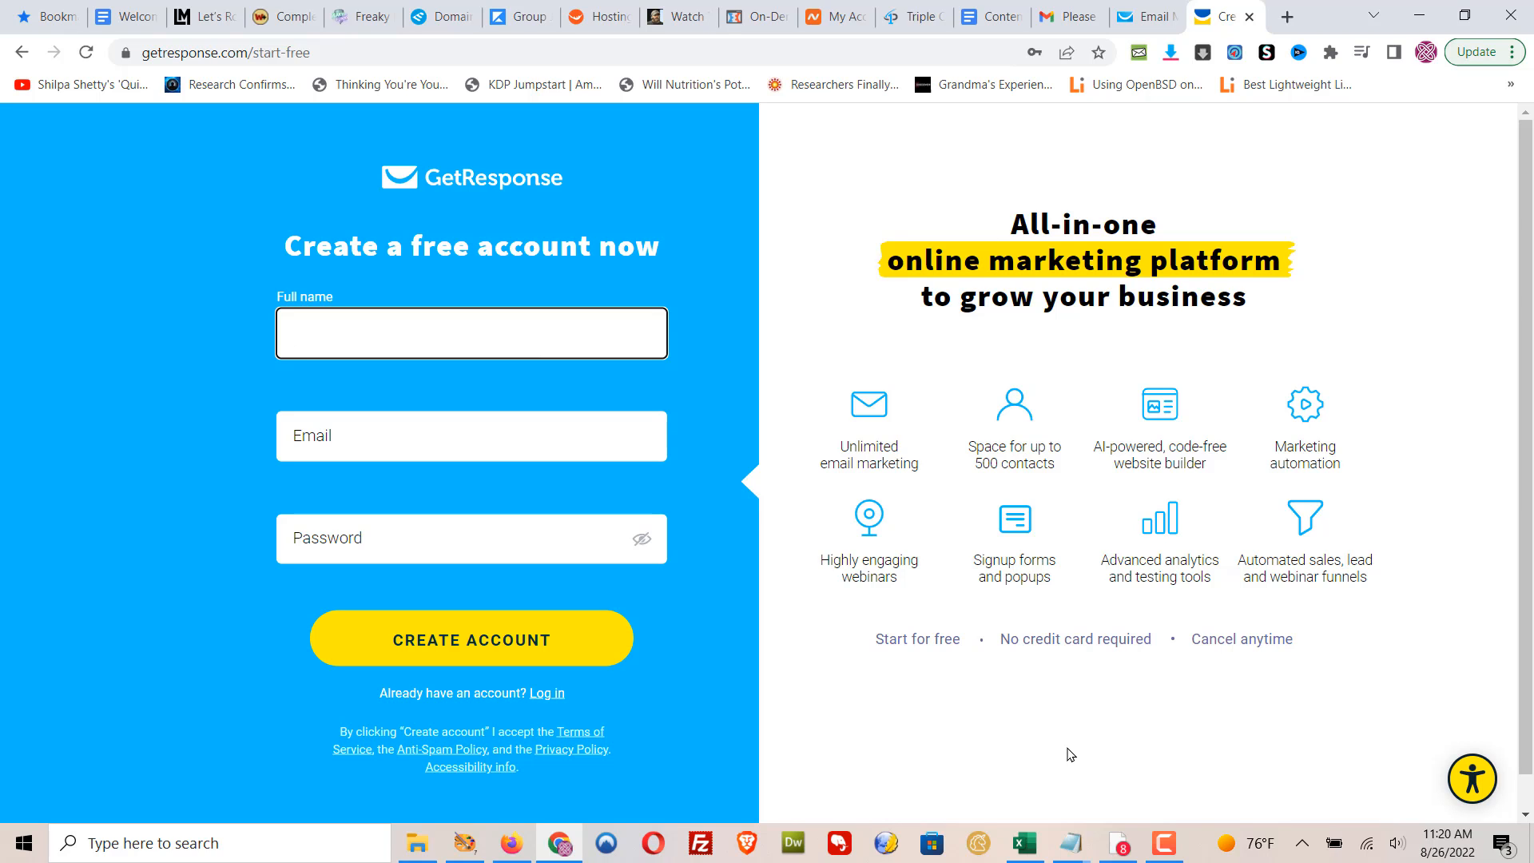
{"action": "left_click", "coordinate": [1163, 842]}
{"action": "left_click", "coordinate": [1454, 763]}
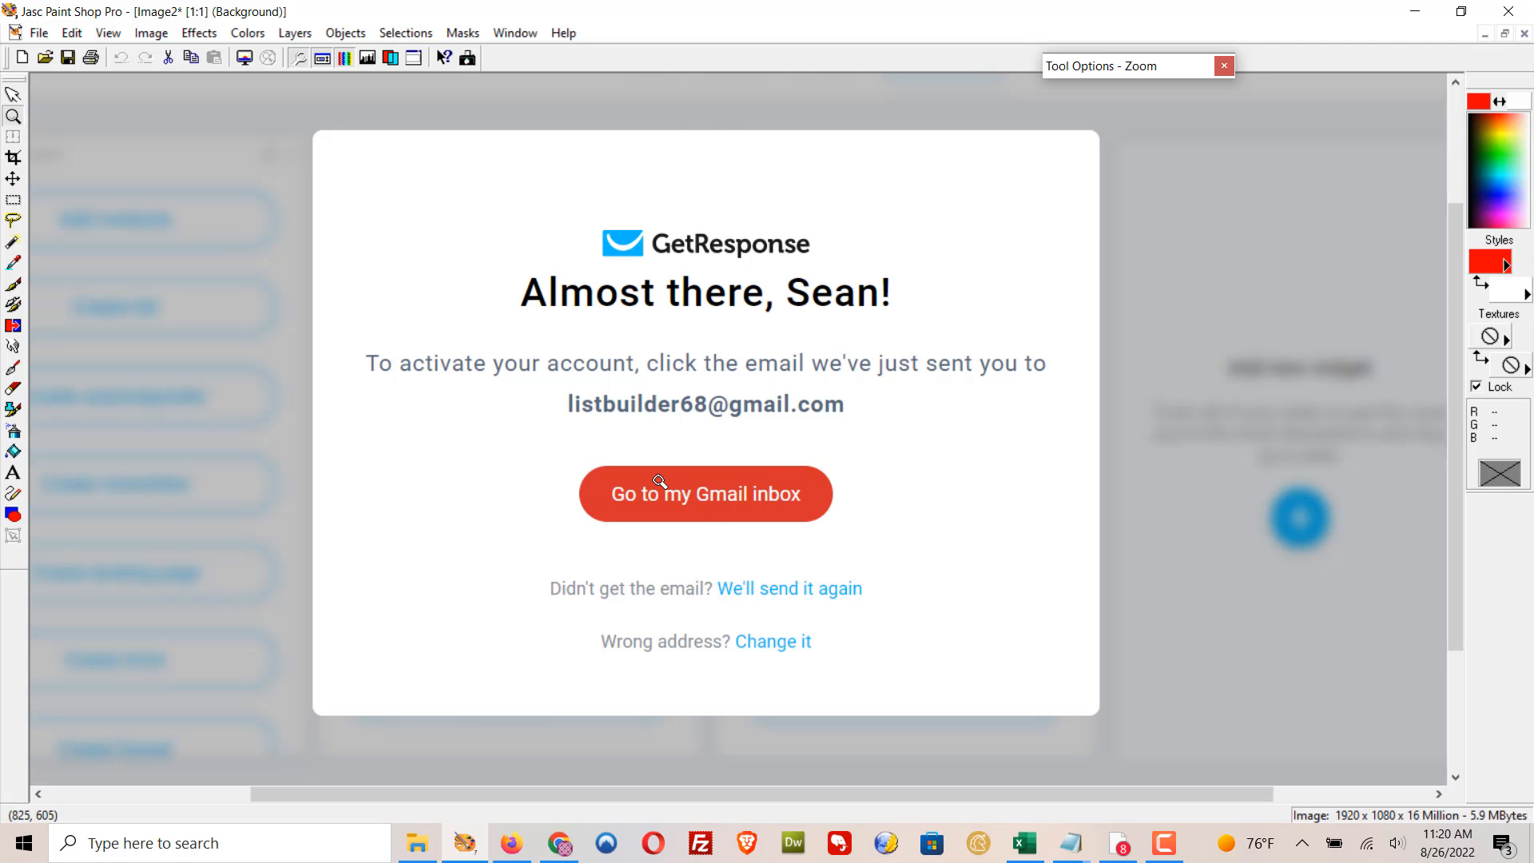
{"action": "left_click", "coordinate": [569, 840]}
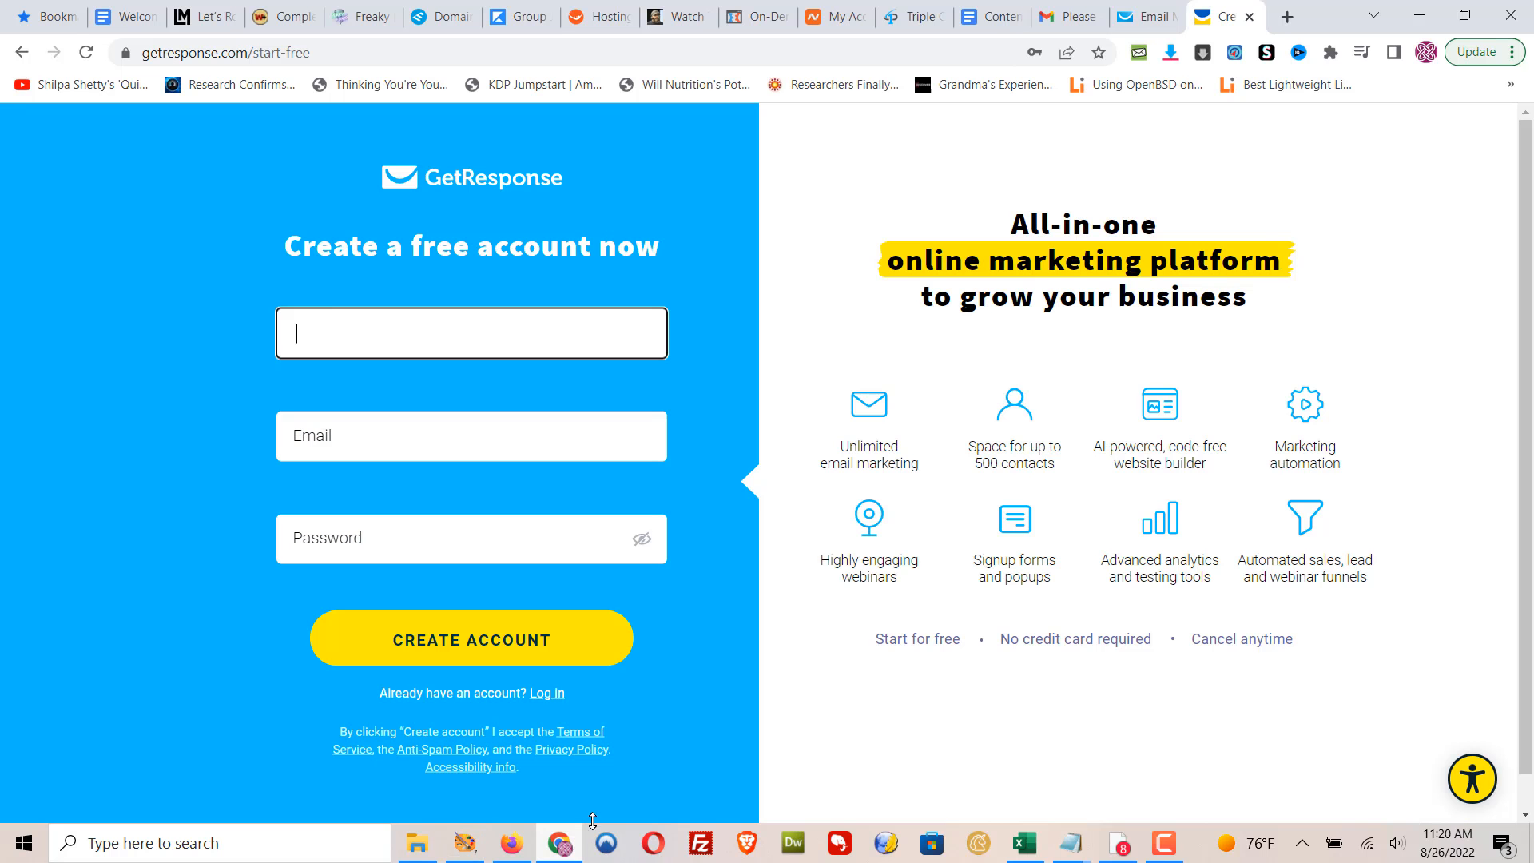
{"action": "left_click", "coordinate": [1068, 17]}
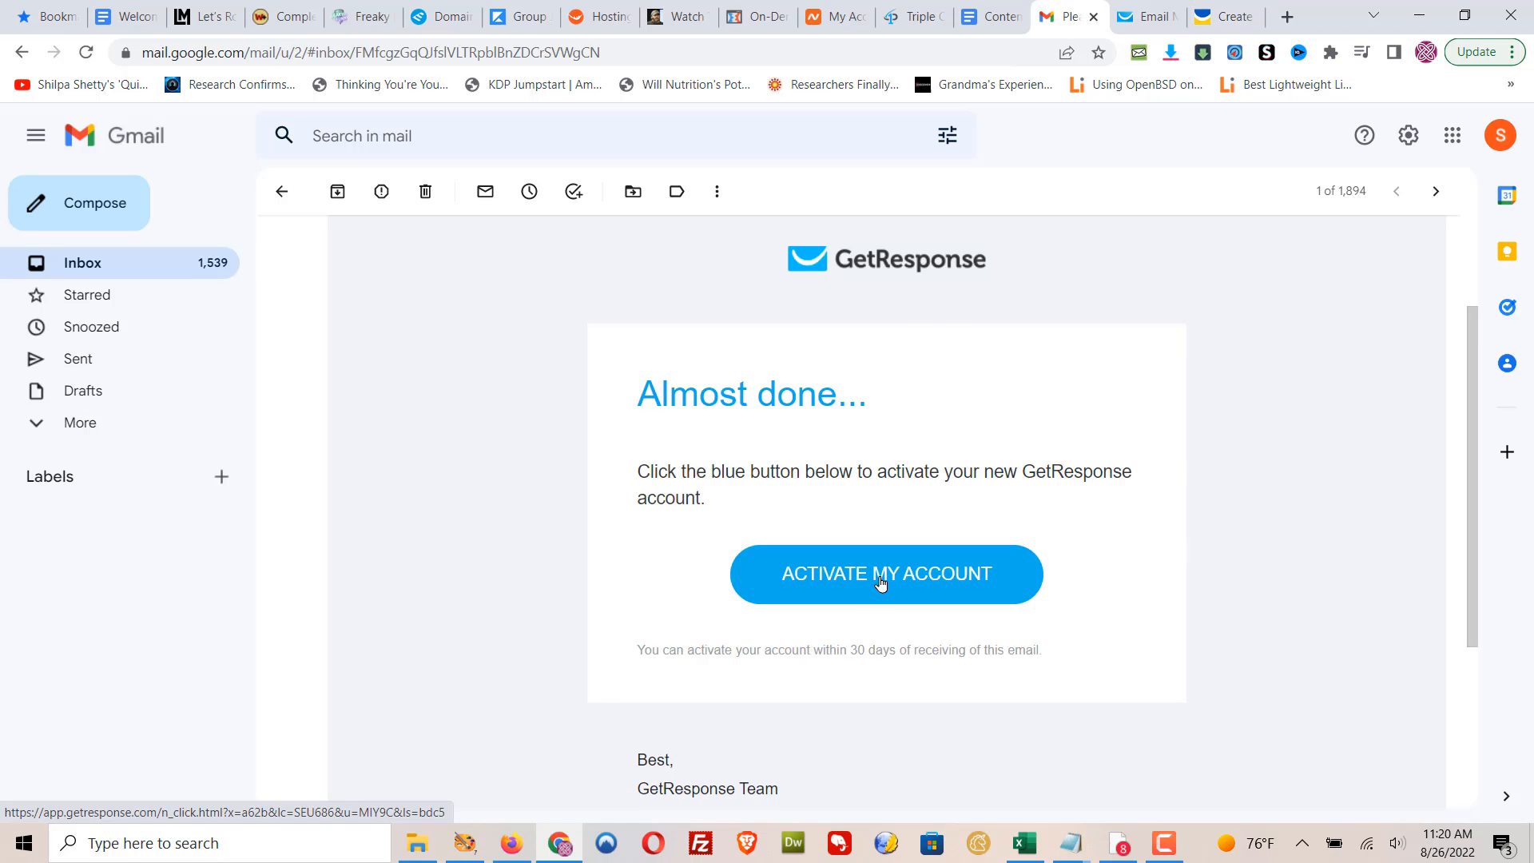
{"action": "left_click", "coordinate": [1220, 29]}
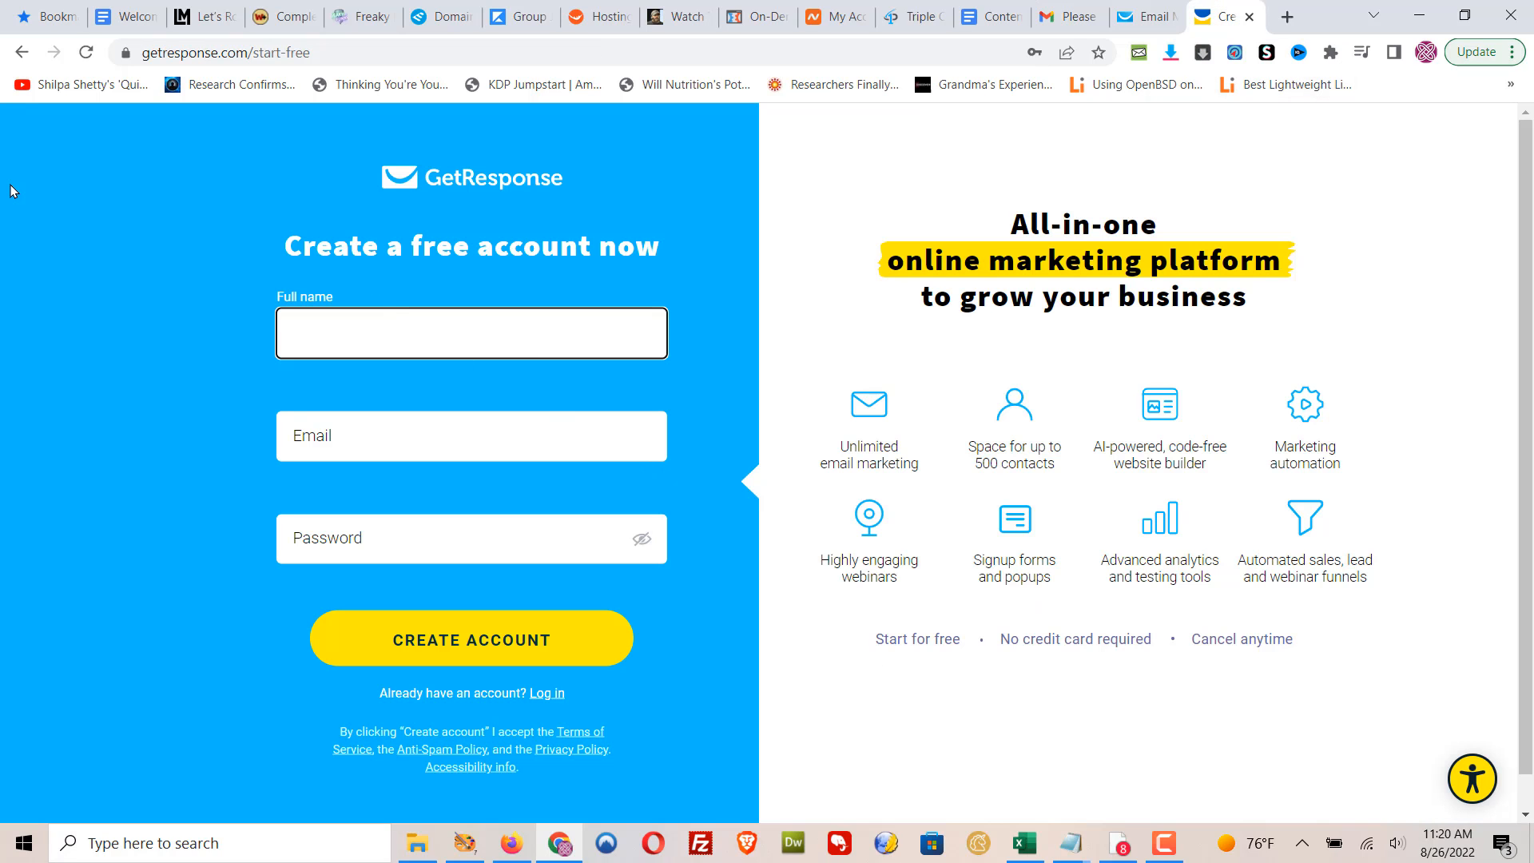
Return to the GetResponse home page, log in to the existing account and open its contact lists.
{"action": "left_click", "coordinate": [22, 52]}
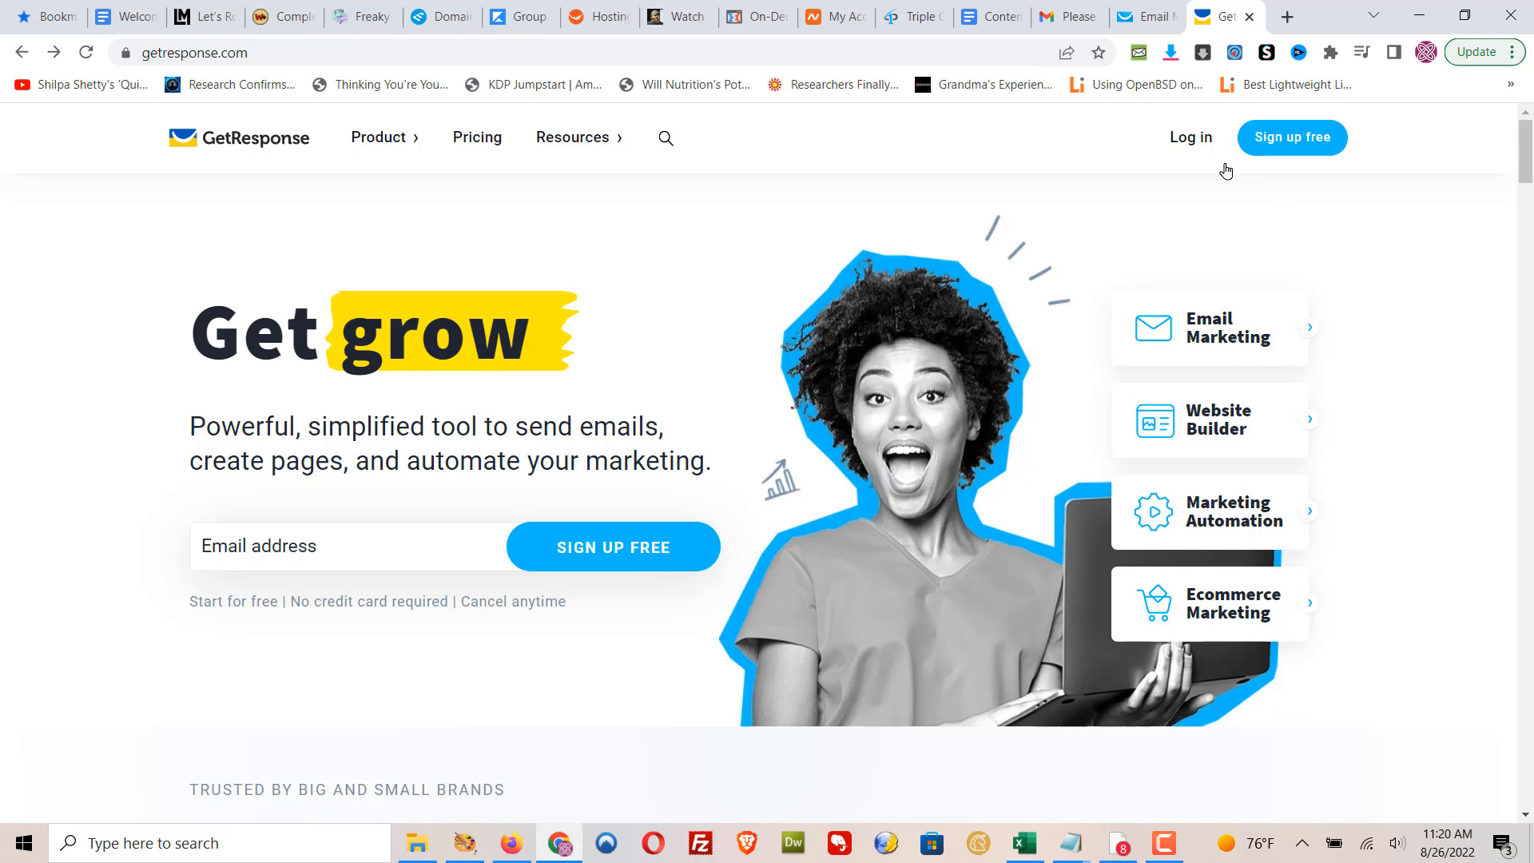
{"action": "left_click", "coordinate": [1208, 148]}
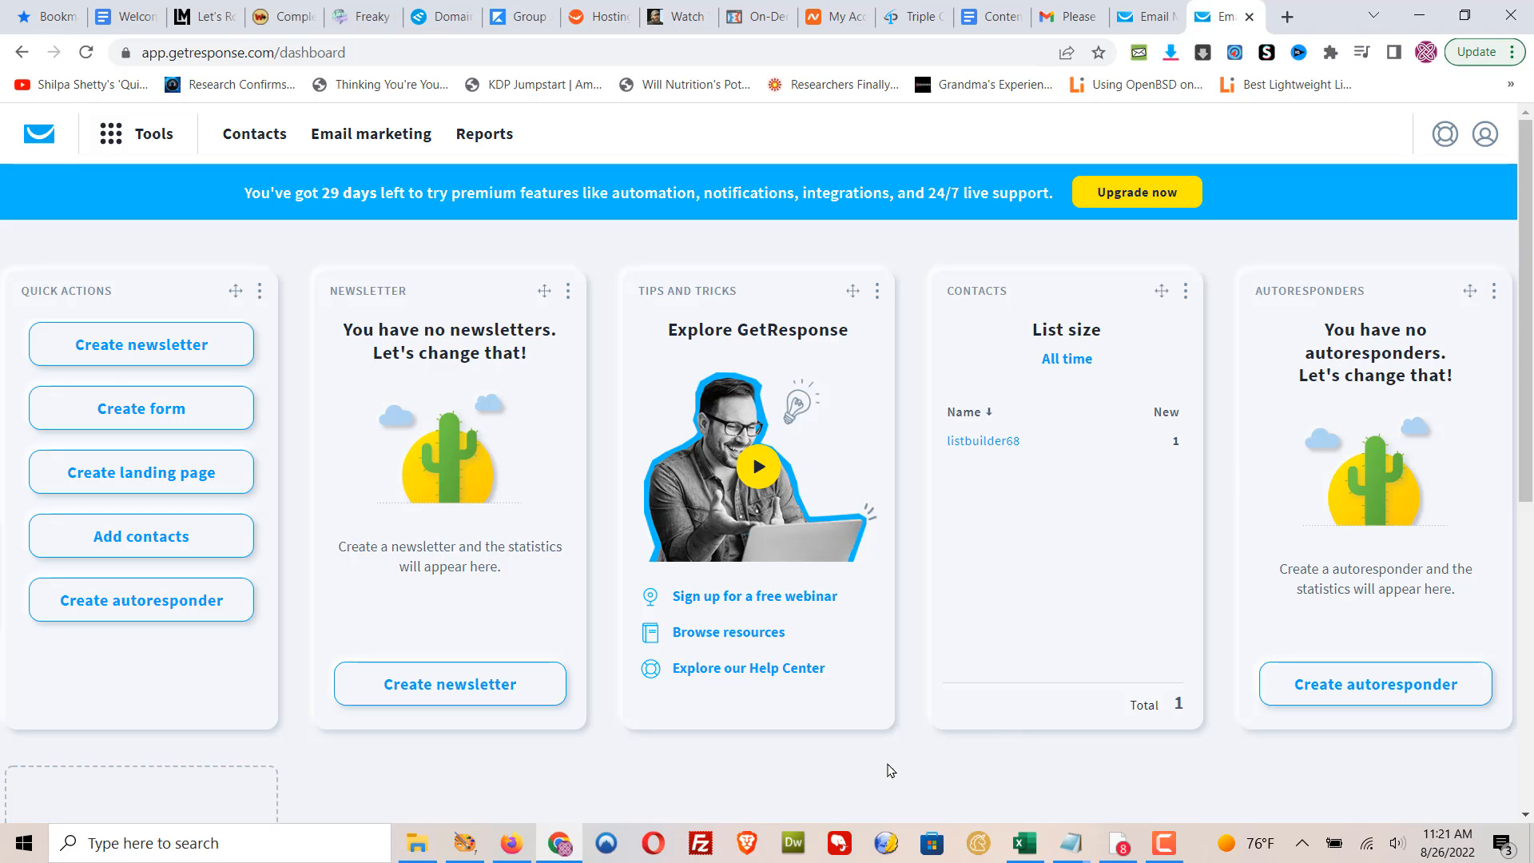
{"action": "left_click", "coordinate": [250, 142]}
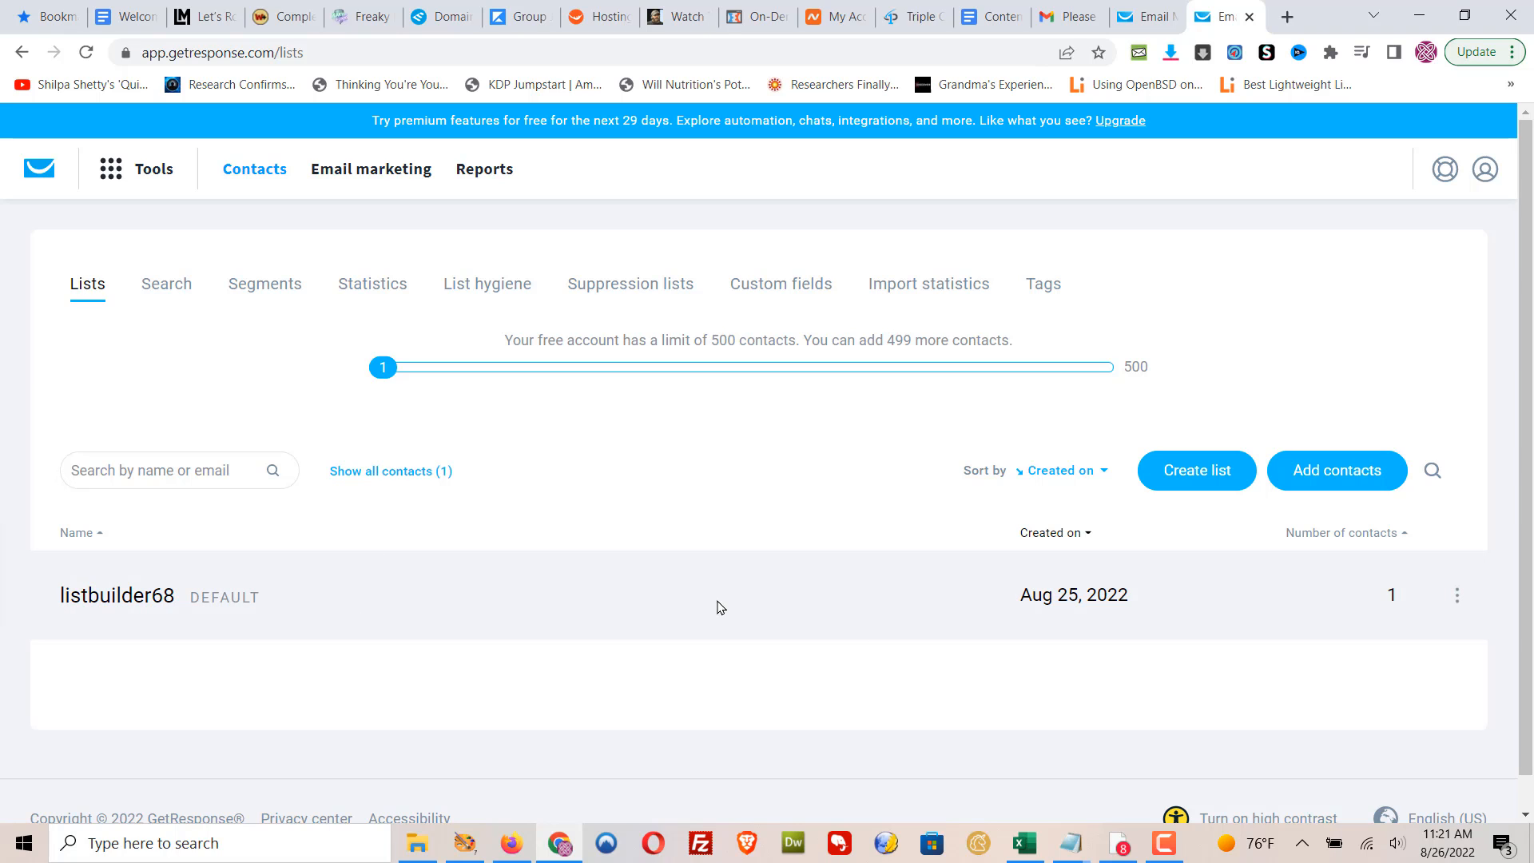
Try to create a new contact list named IMlist.
{"action": "left_click", "coordinate": [1198, 469]}
{"action": "left_click", "coordinate": [764, 337]}
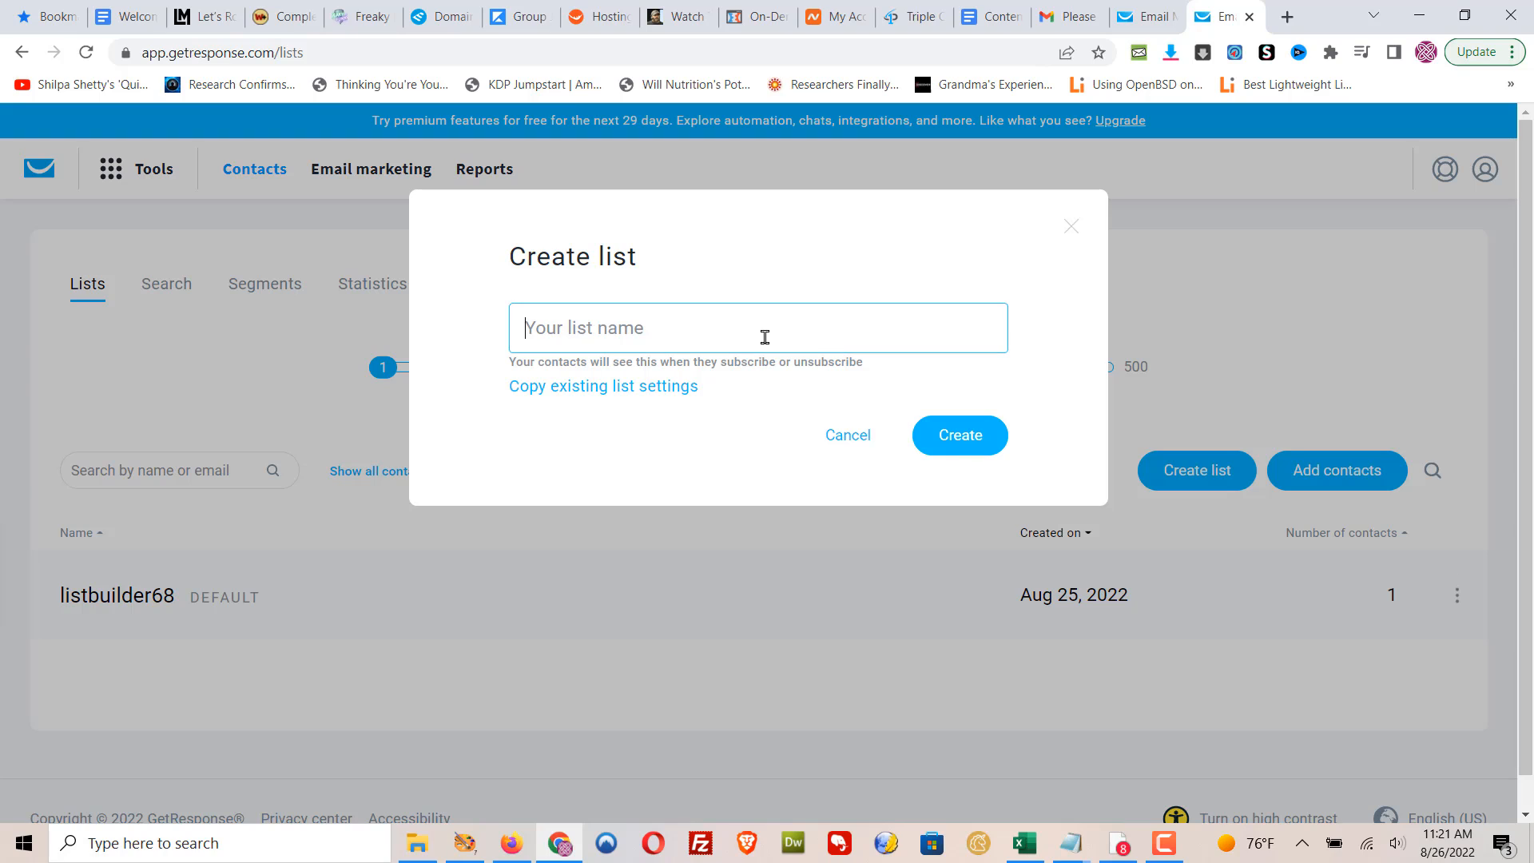
{"action": "type", "text": "IMlist"}
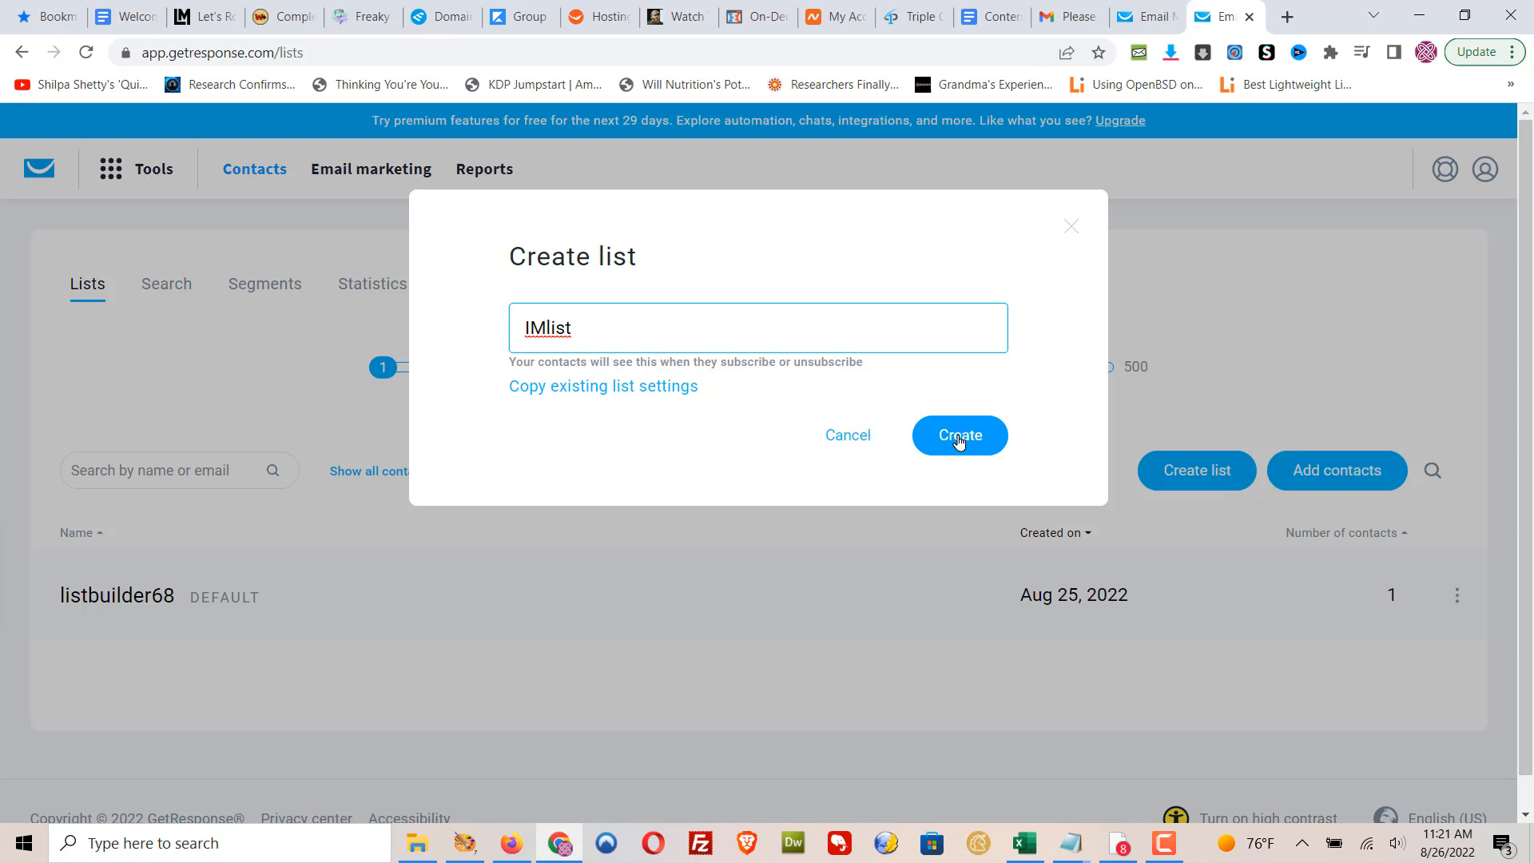
{"action": "left_click", "coordinate": [958, 441]}
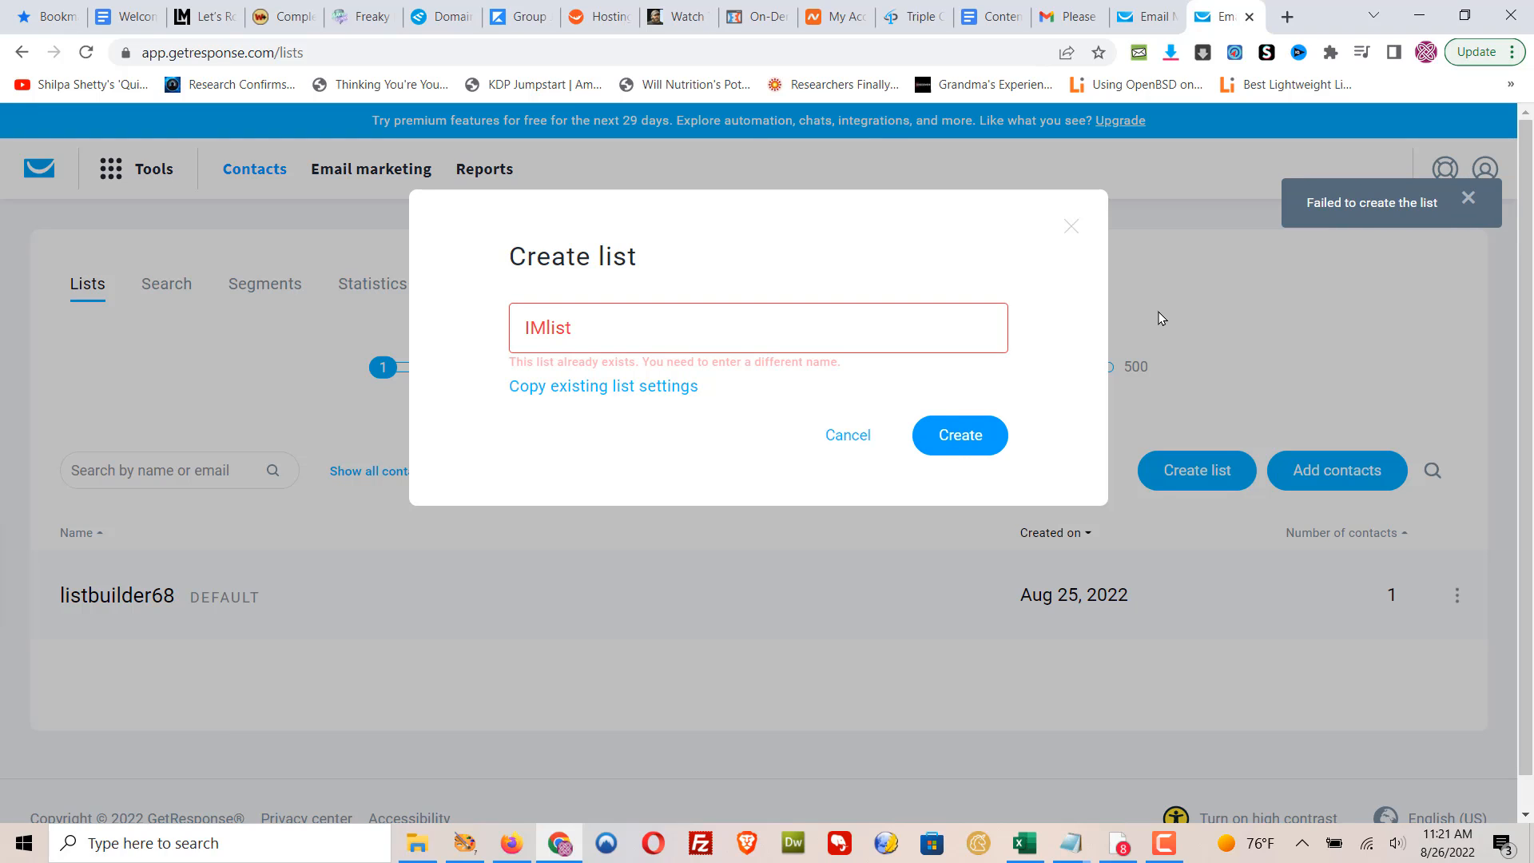
Change the new list's name to IMlist2 and create the list.
{"action": "left_click", "coordinate": [718, 312]}
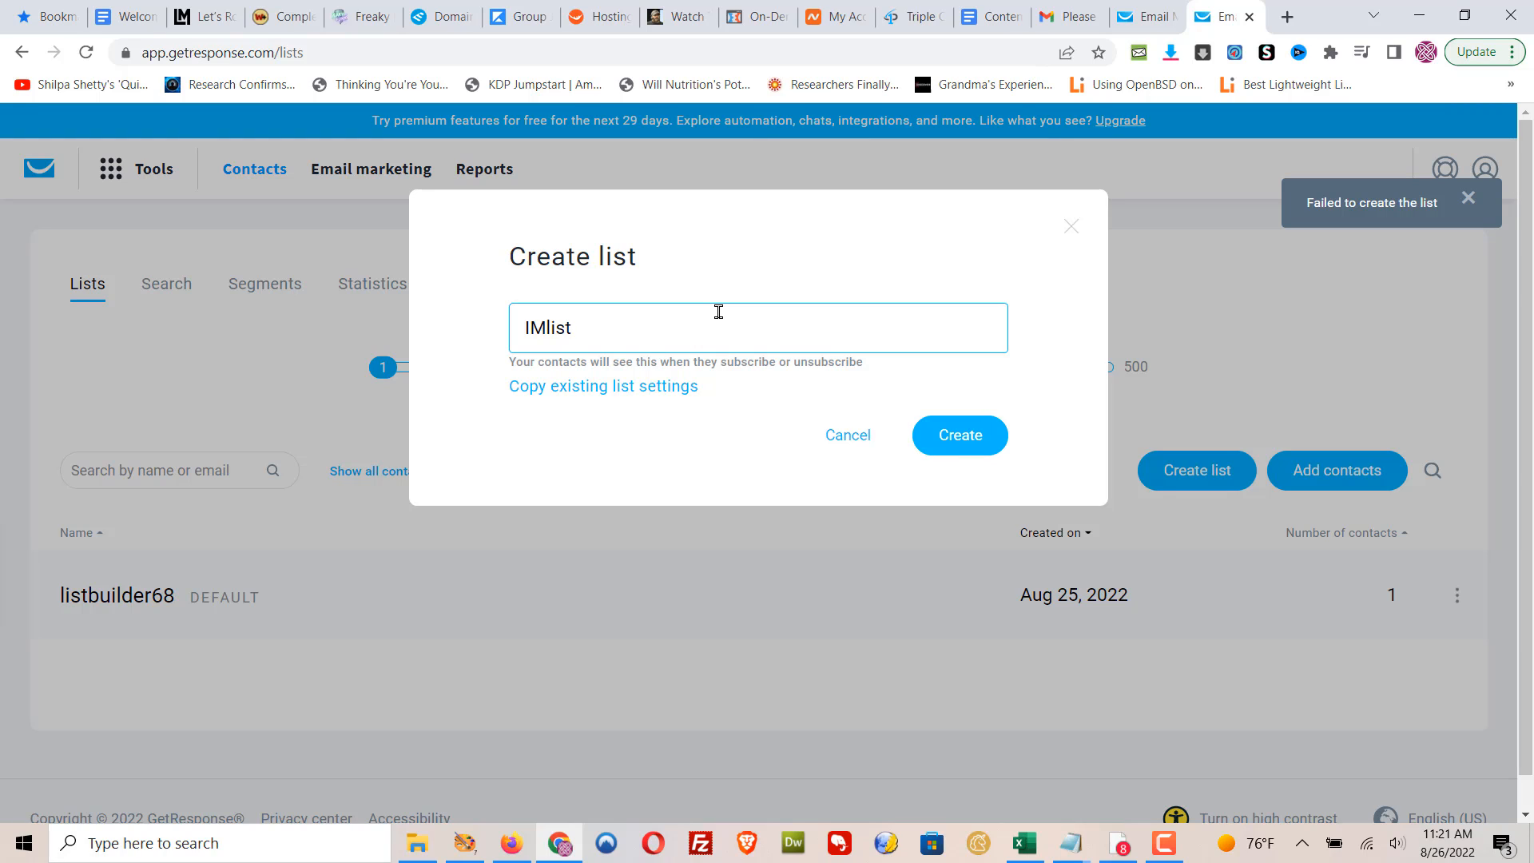
{"action": "type", "text": "2"}
{"action": "left_click", "coordinate": [961, 435]}
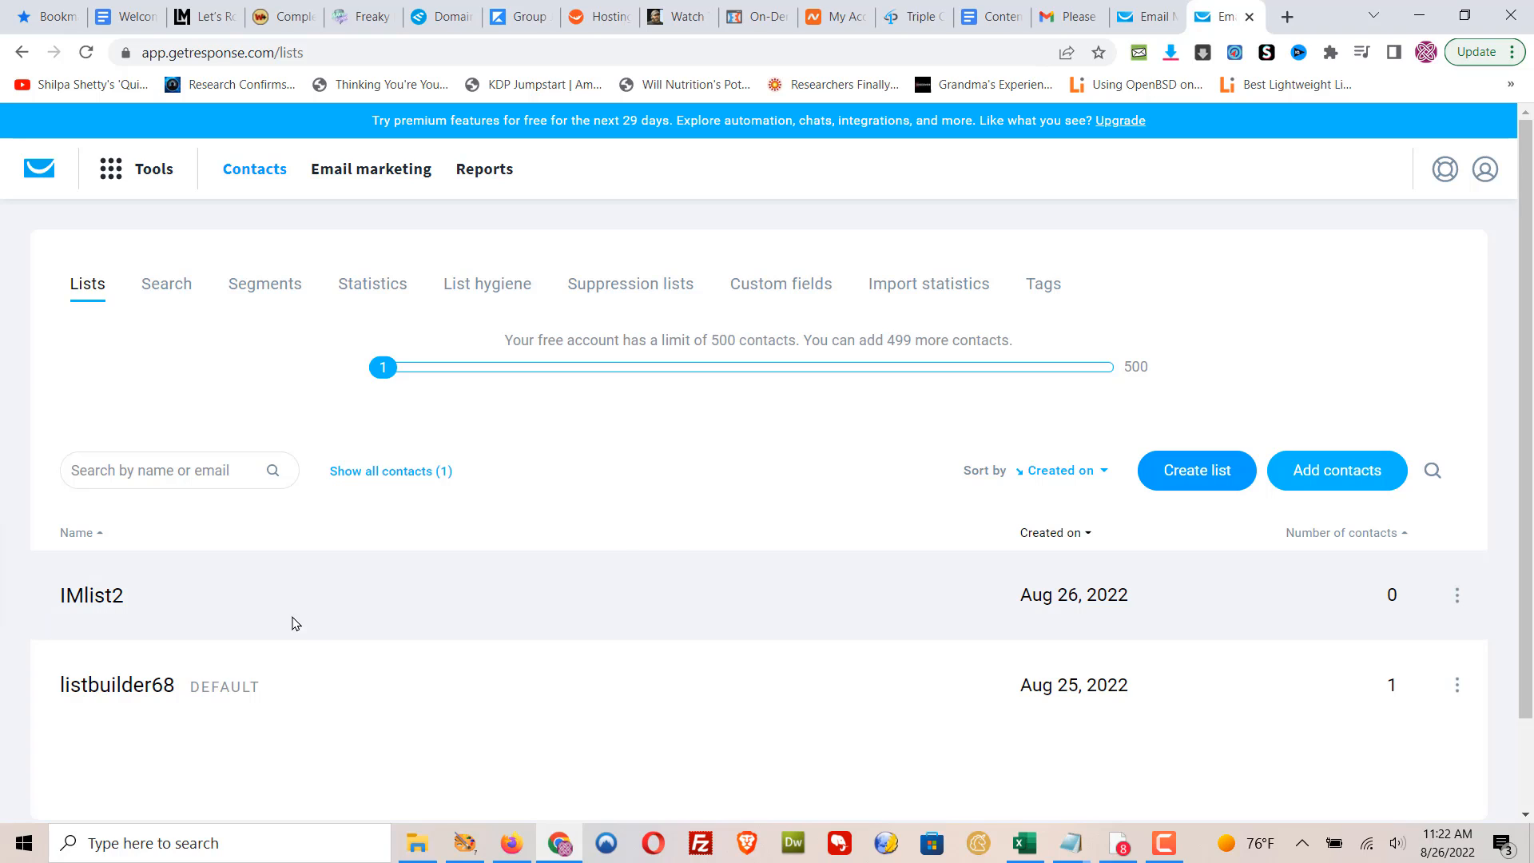
Open the settings of the IMlist2 list and set its title to "Internet Marketing List".
{"action": "left_click", "coordinate": [1457, 594]}
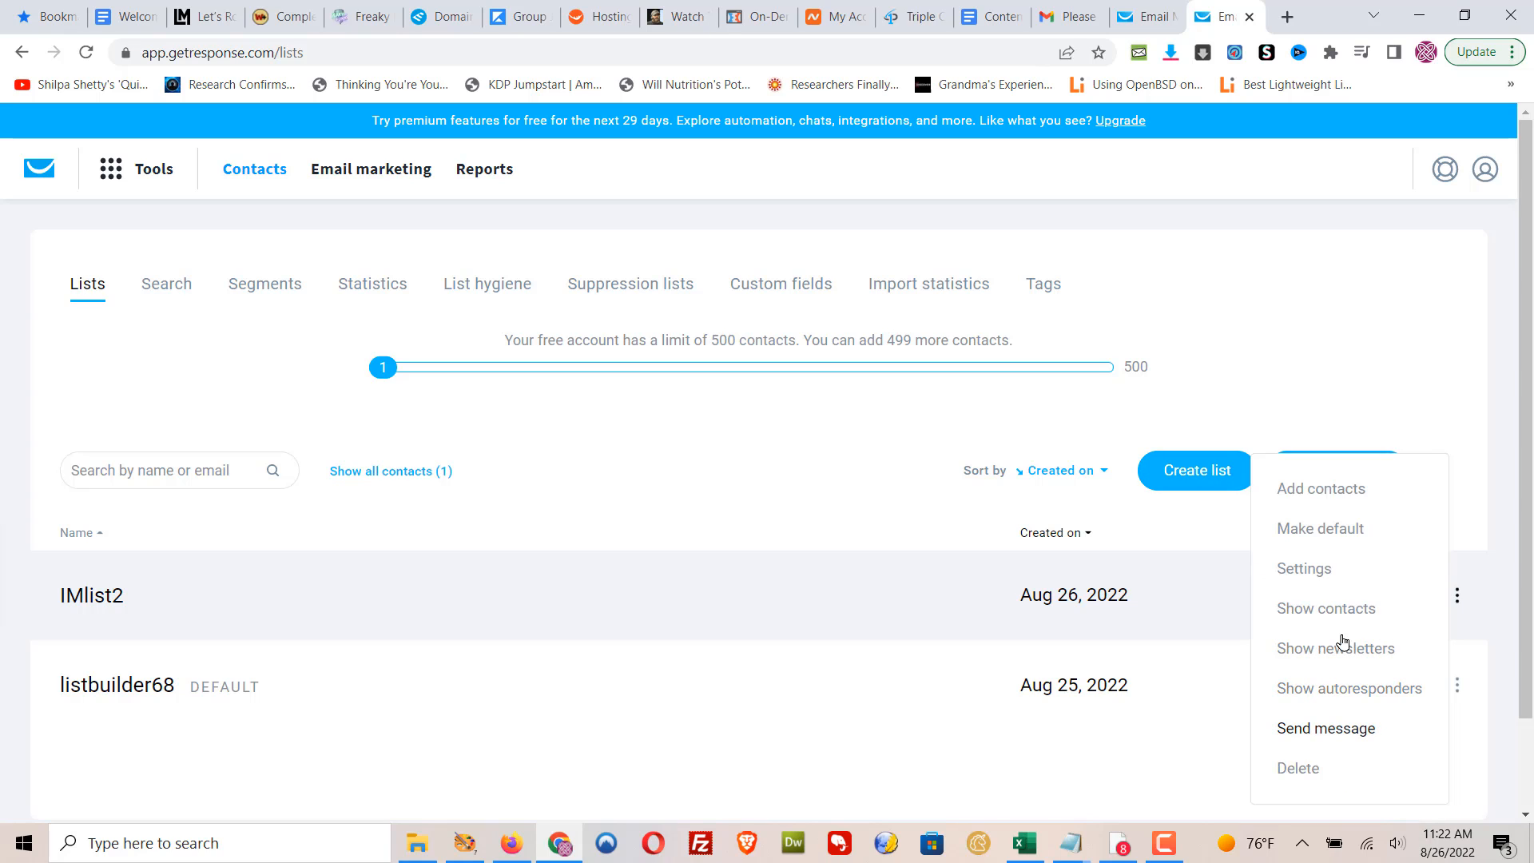
{"action": "left_click", "coordinate": [1296, 570]}
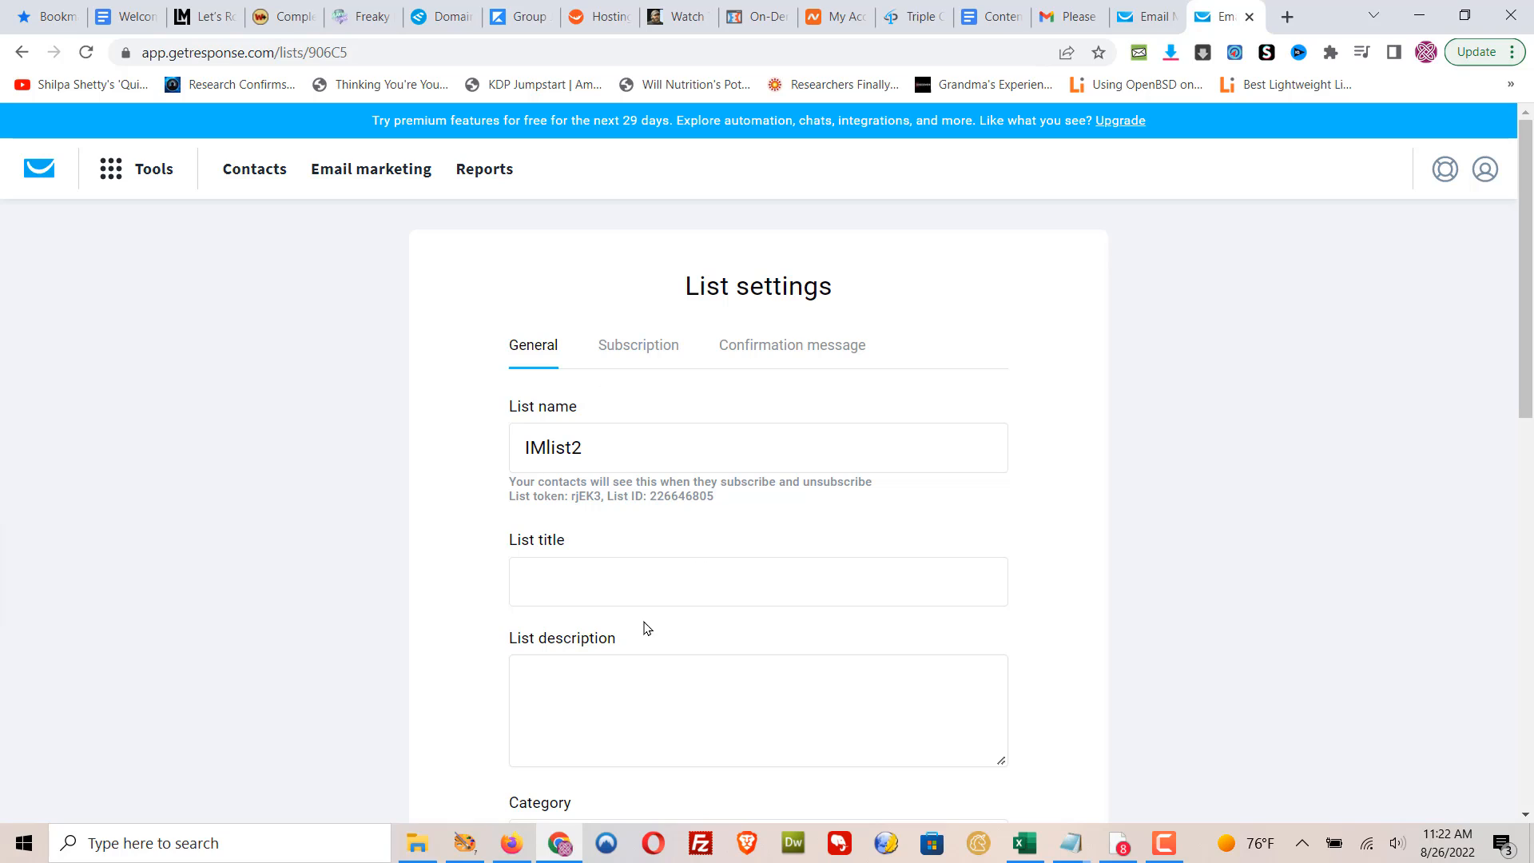
{"action": "left_click", "coordinate": [639, 569]}
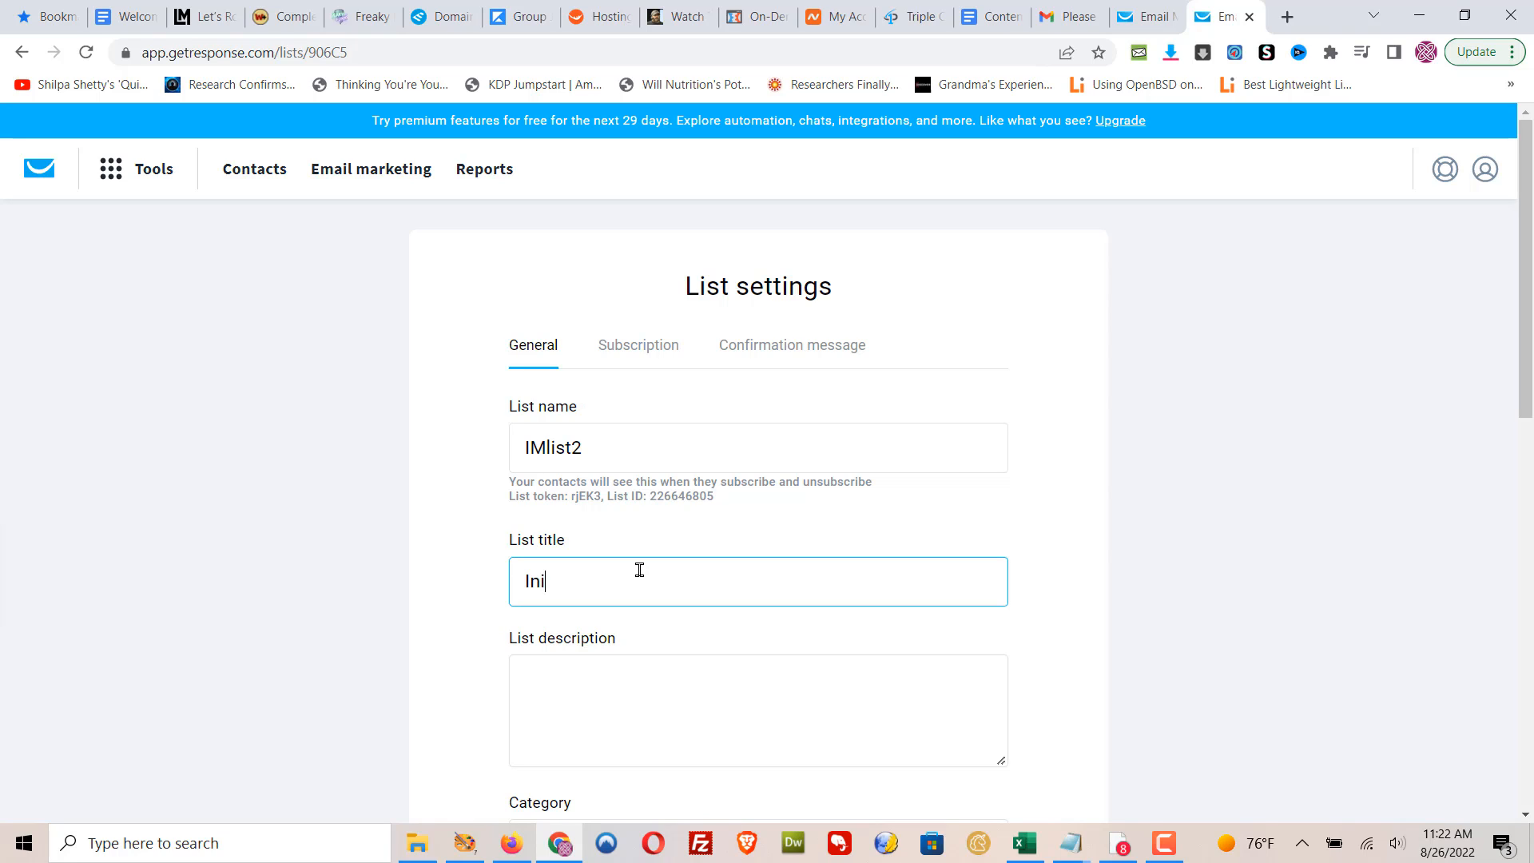
{"action": "type", "text": "Internet Marketing List"}
Enter the list description "For those that want to learn about how to start affiliate marketing.".
{"action": "key", "text": "Tab"}
{"action": "type", "text": "F"}
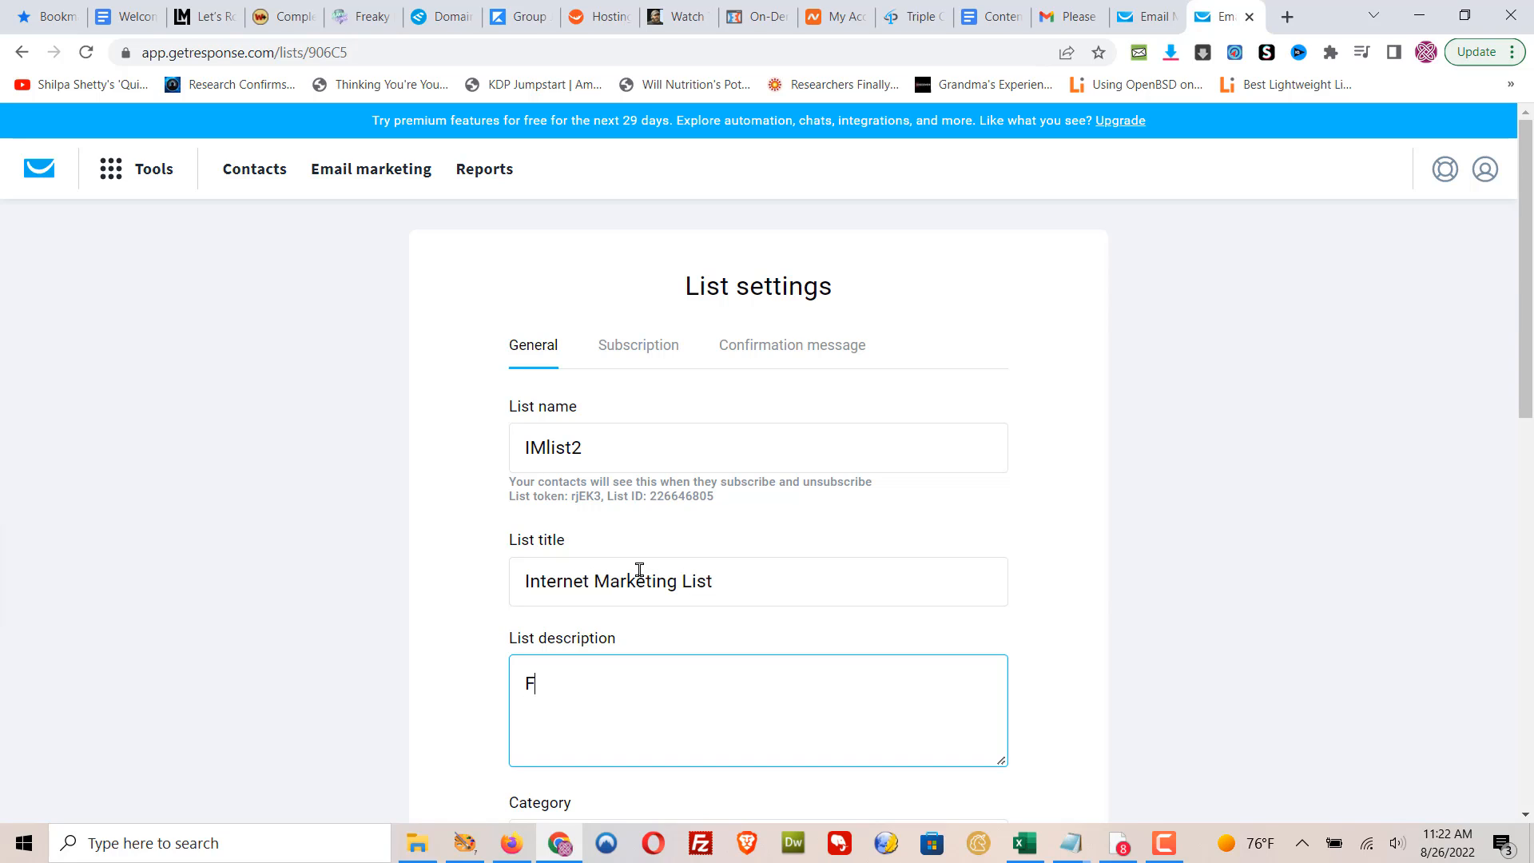
{"action": "type", "text": "or those that want "}
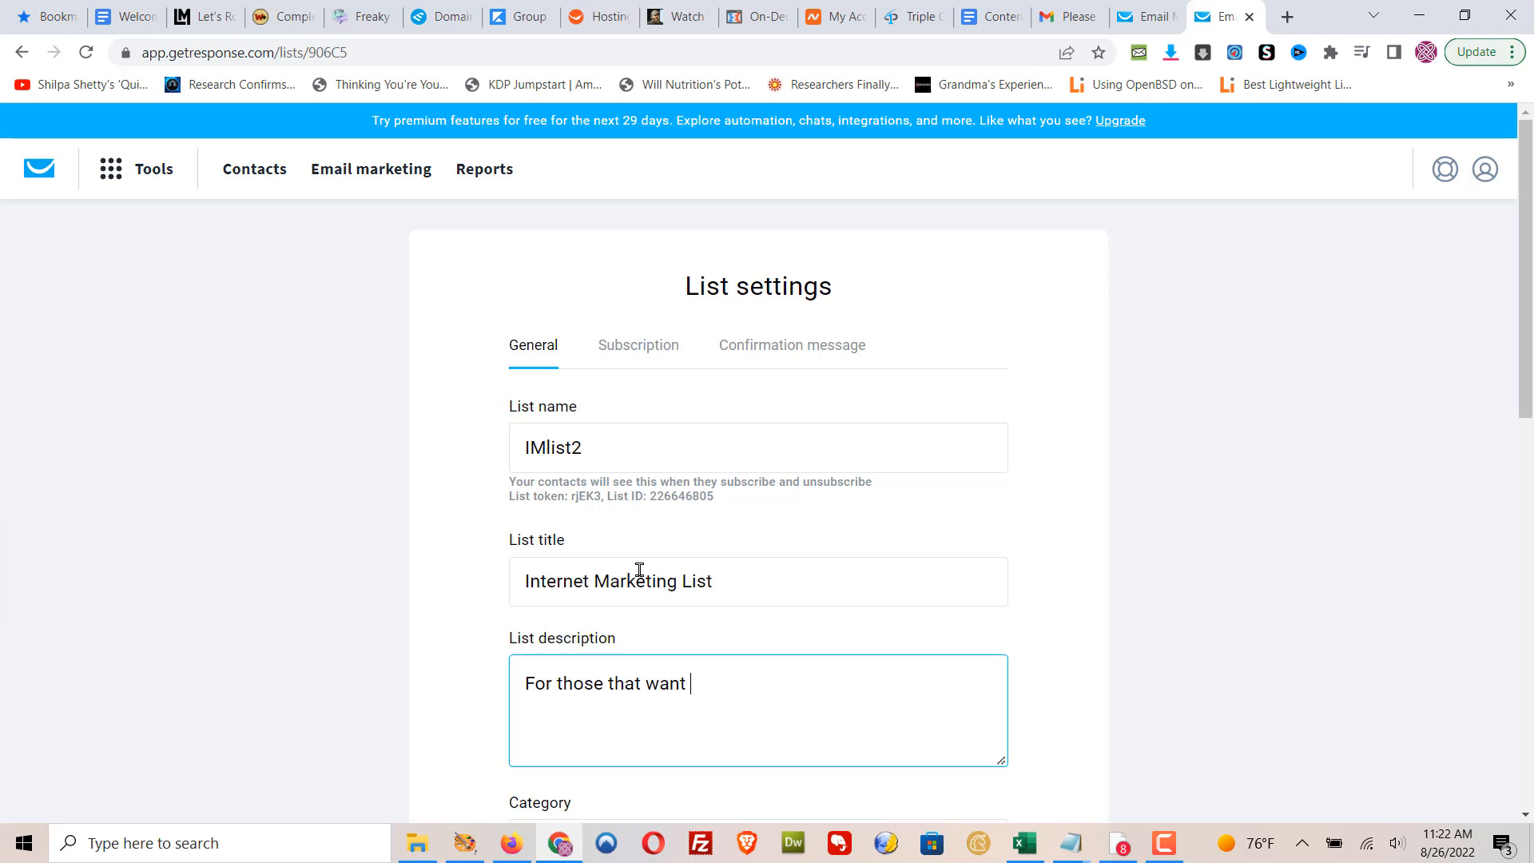
{"action": "type", "text": "to learn about how "}
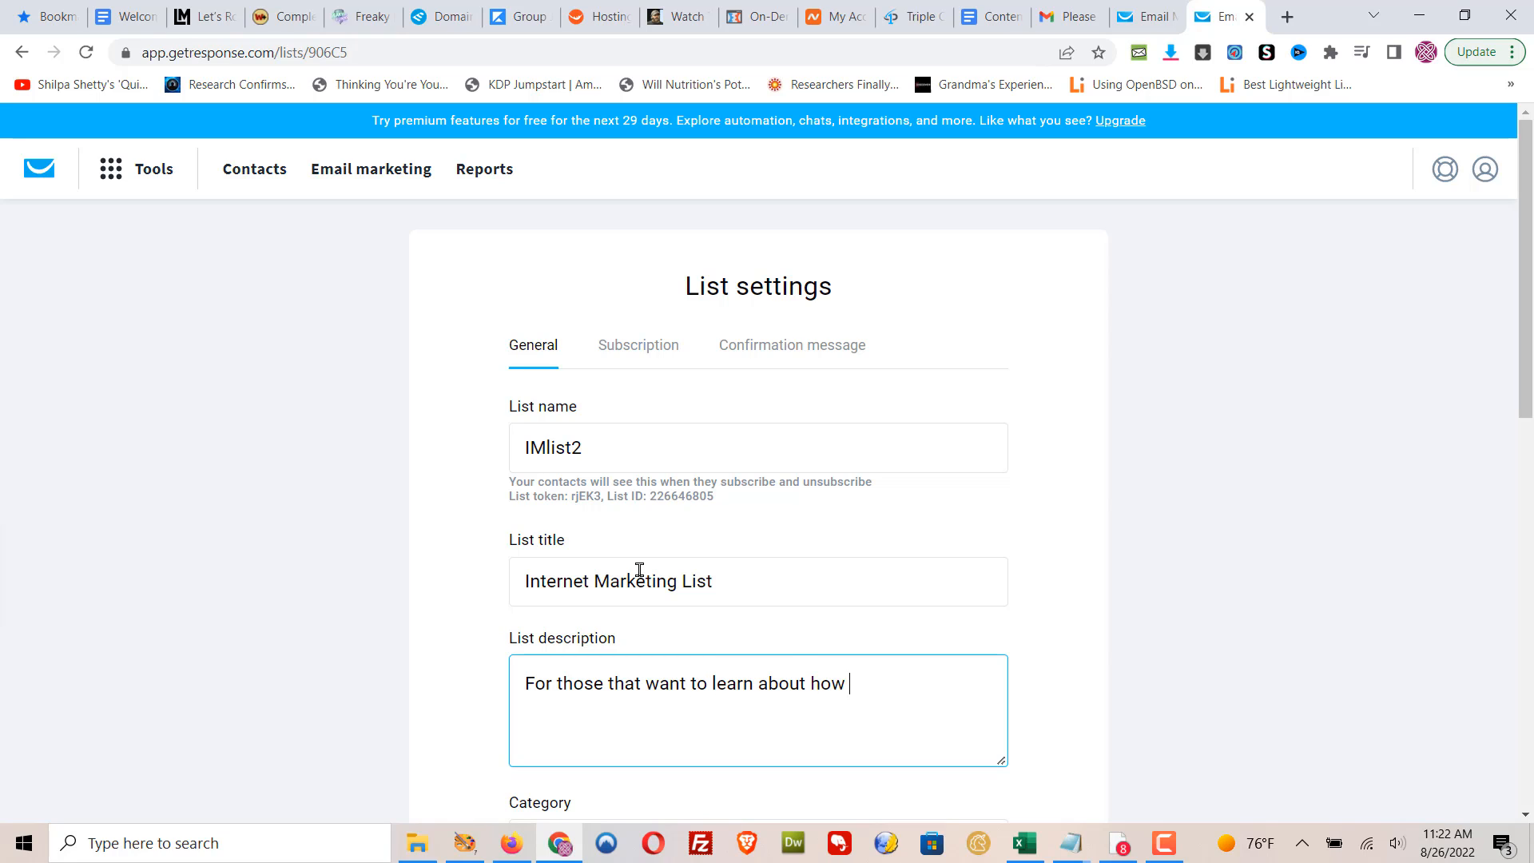
{"action": "type", "text": "to starty a"}
{"action": "key", "text": "BackSpace"}
{"action": "key", "text": "BackSpace"}
{"action": "key", "text": "BackSpace"}
{"action": "type", "text": "affiliate m"}
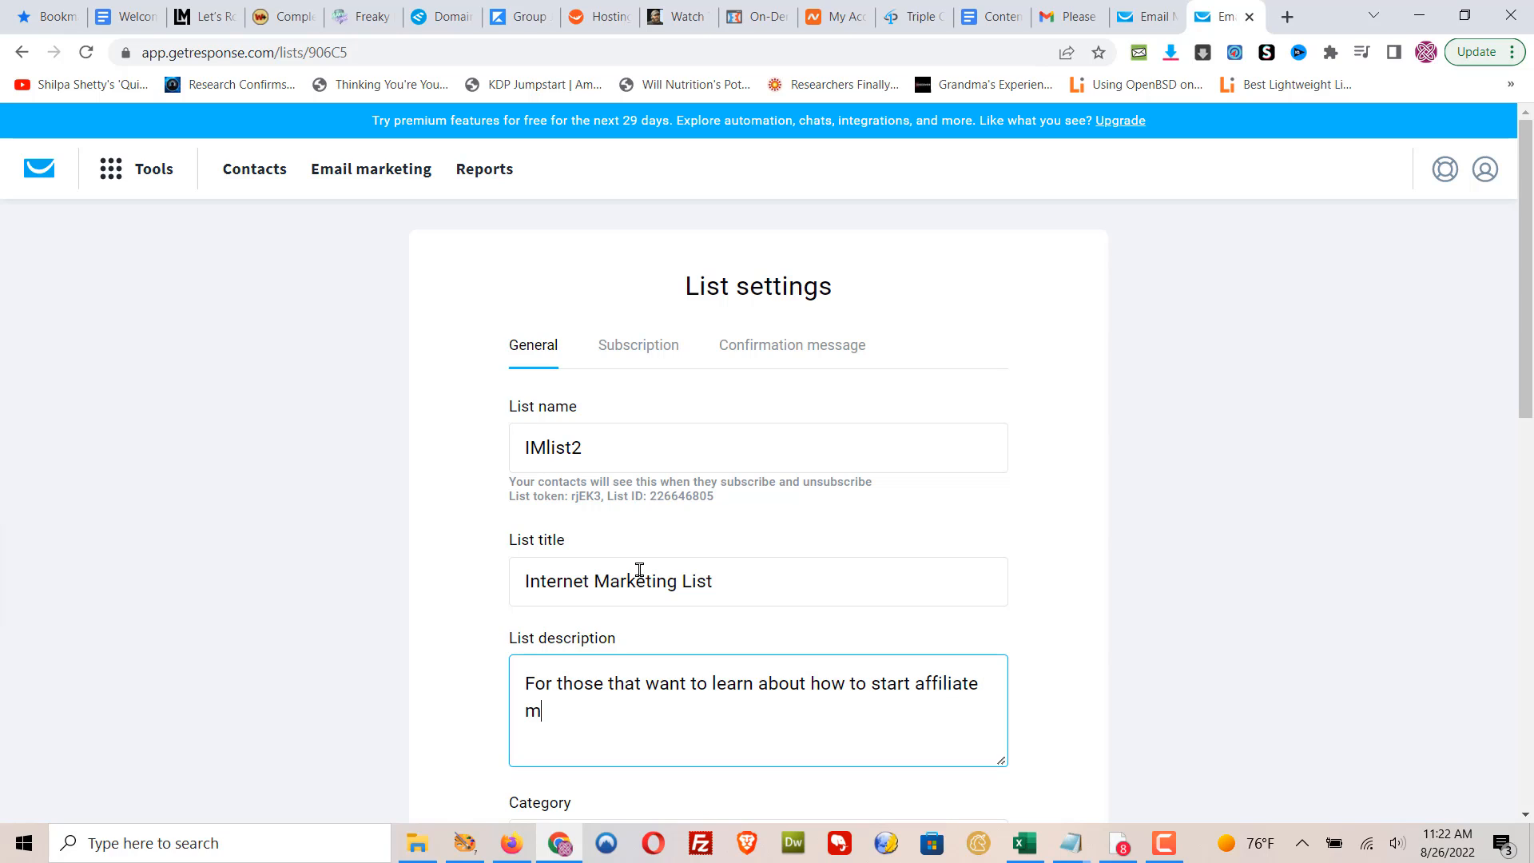
{"action": "type", "text": "arketing."}
Set the list's category to Internet Marketing.
{"action": "scroll", "coordinate": [1118, 484], "scroll_direction": "down", "scroll_amount": 5}
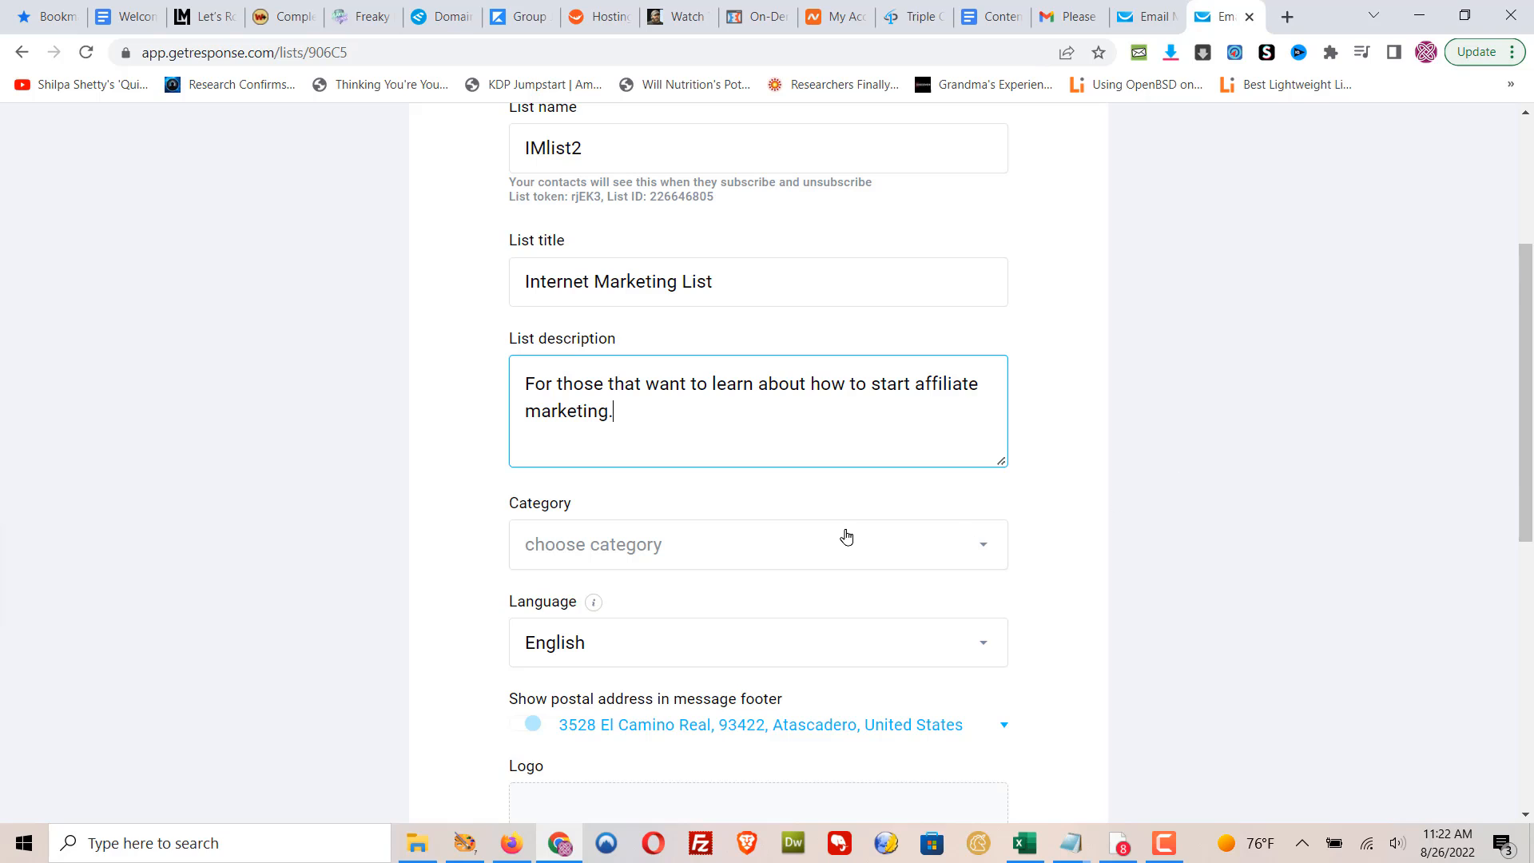
{"action": "left_click", "coordinate": [715, 537]}
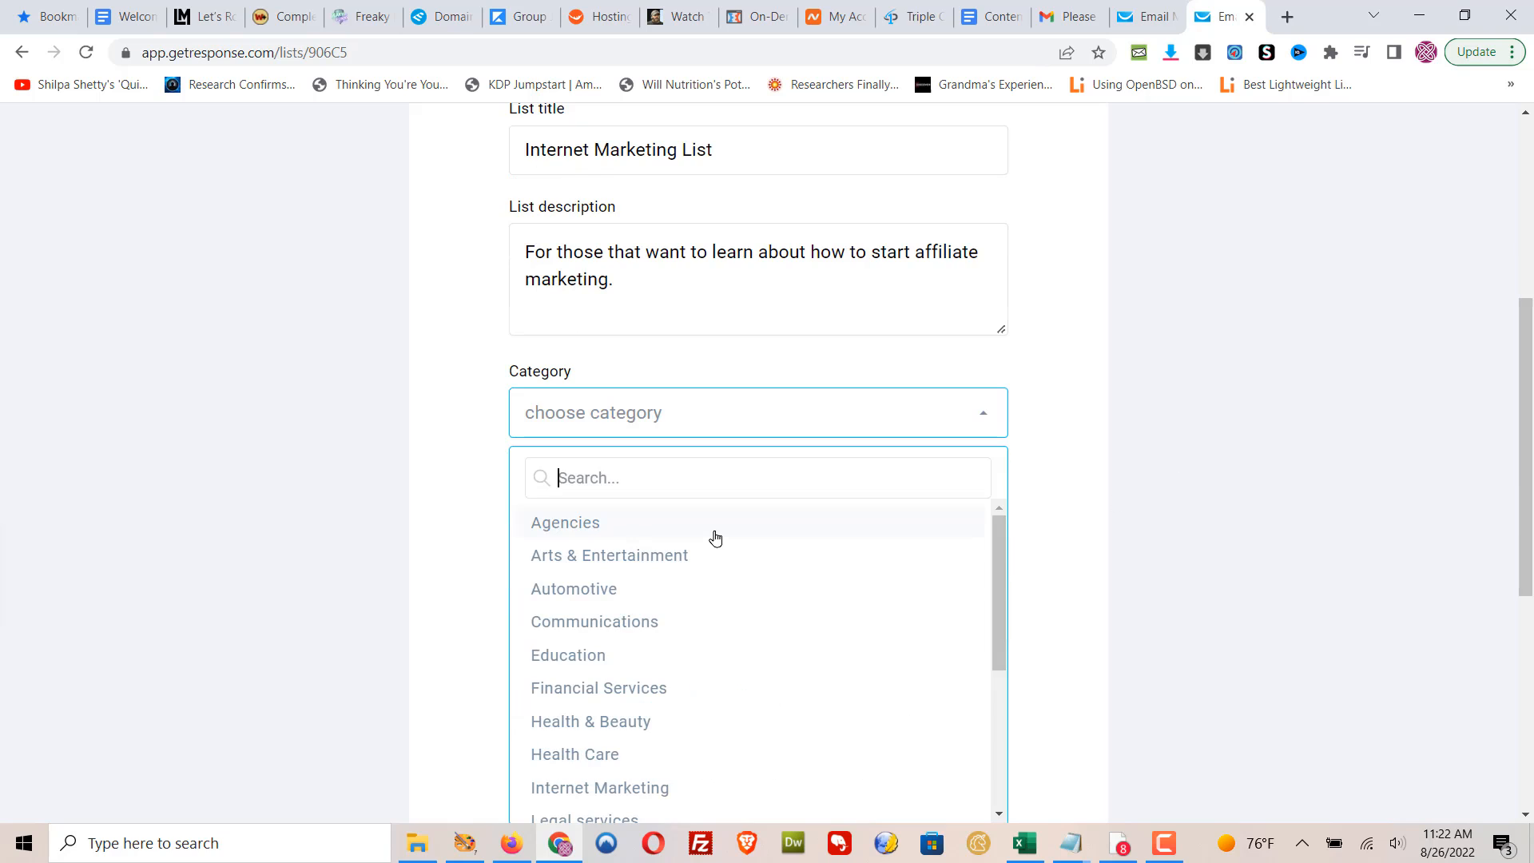
{"action": "left_click", "coordinate": [627, 788]}
Check the remaining general options of the list, including language, footer address and logo, and save the general settings.
{"action": "scroll", "coordinate": [1258, 469], "scroll_direction": "down", "scroll_amount": 3}
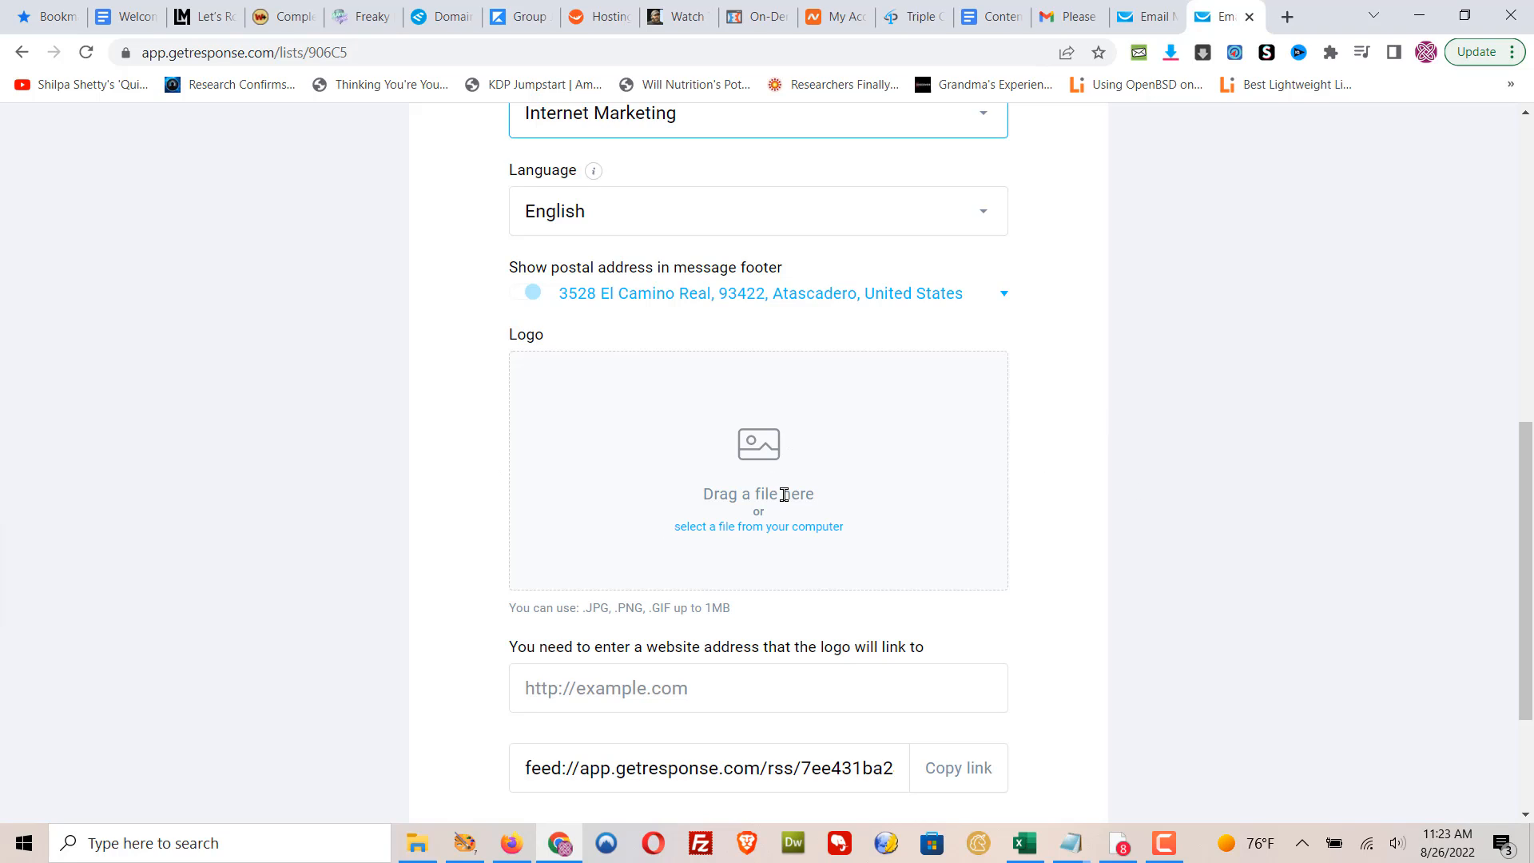
{"action": "scroll", "coordinate": [1071, 445], "scroll_direction": "down", "scroll_amount": 3}
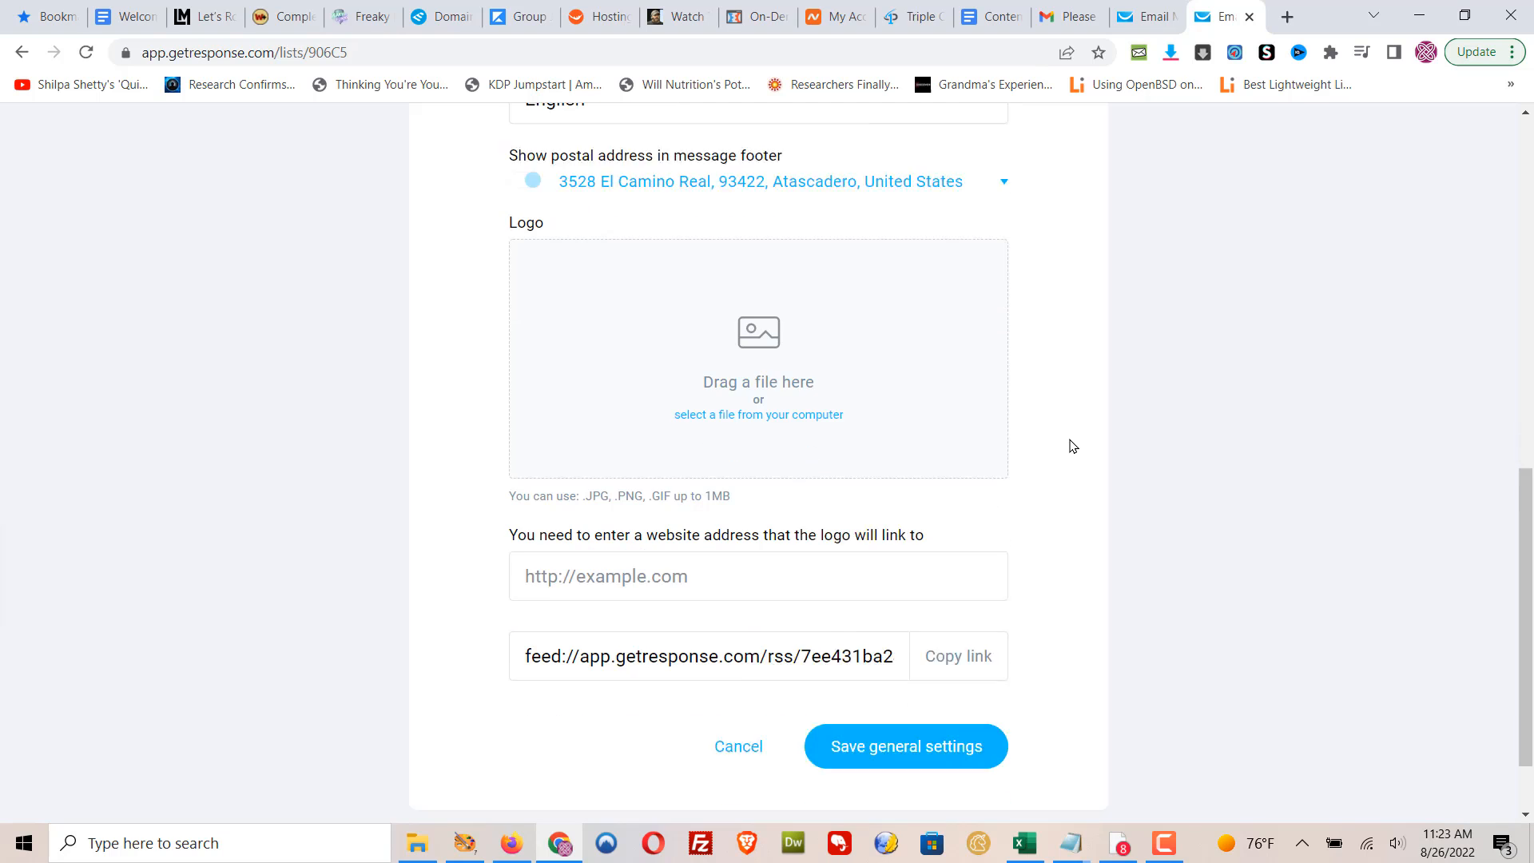
{"action": "scroll", "coordinate": [1067, 538], "scroll_direction": "up", "scroll_amount": 10}
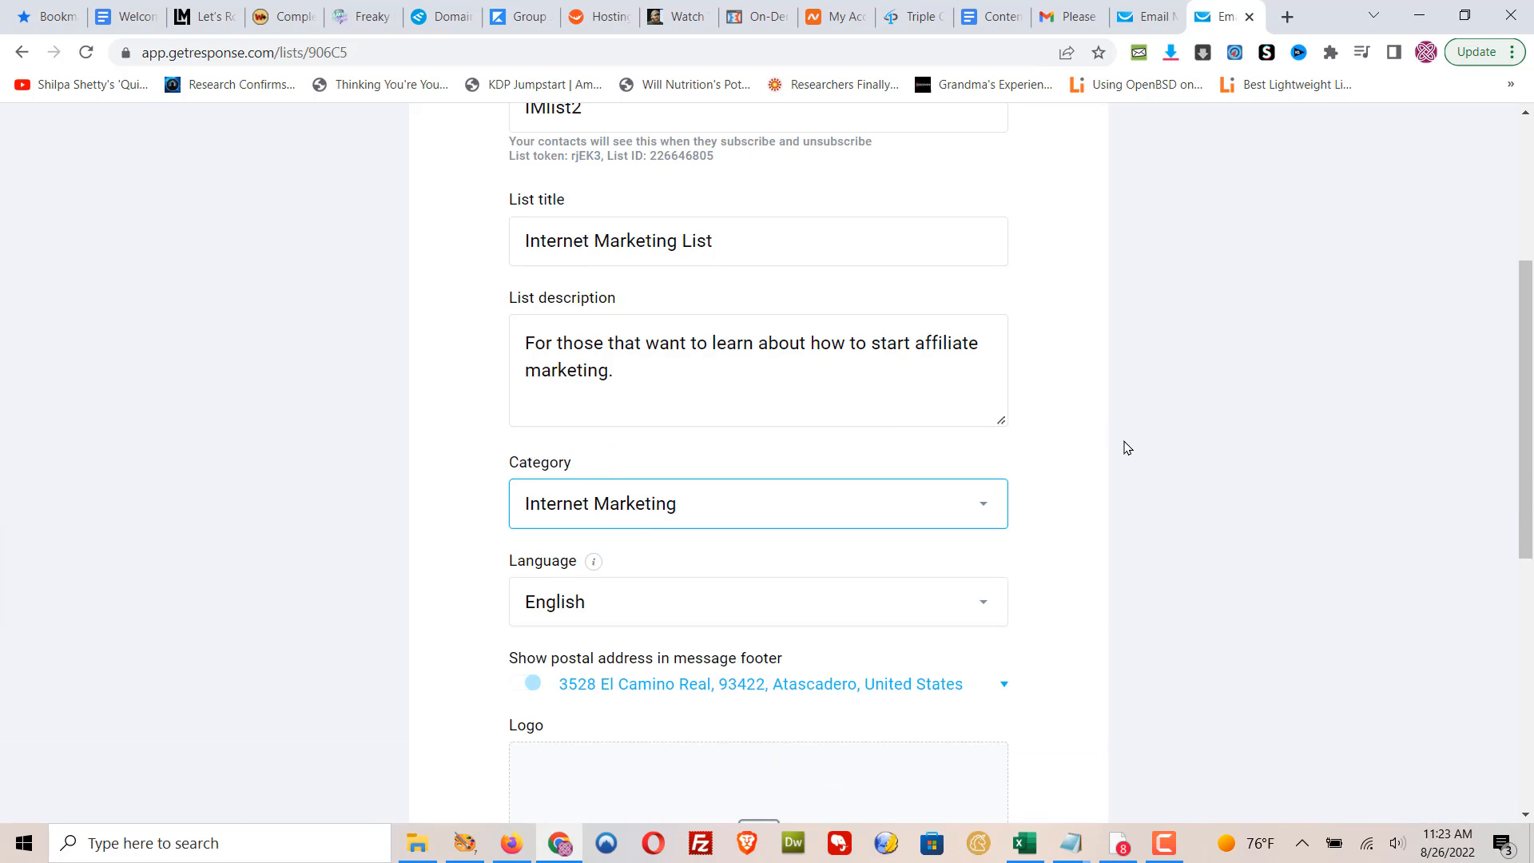
{"action": "scroll", "coordinate": [1286, 451], "scroll_direction": "down", "scroll_amount": 10}
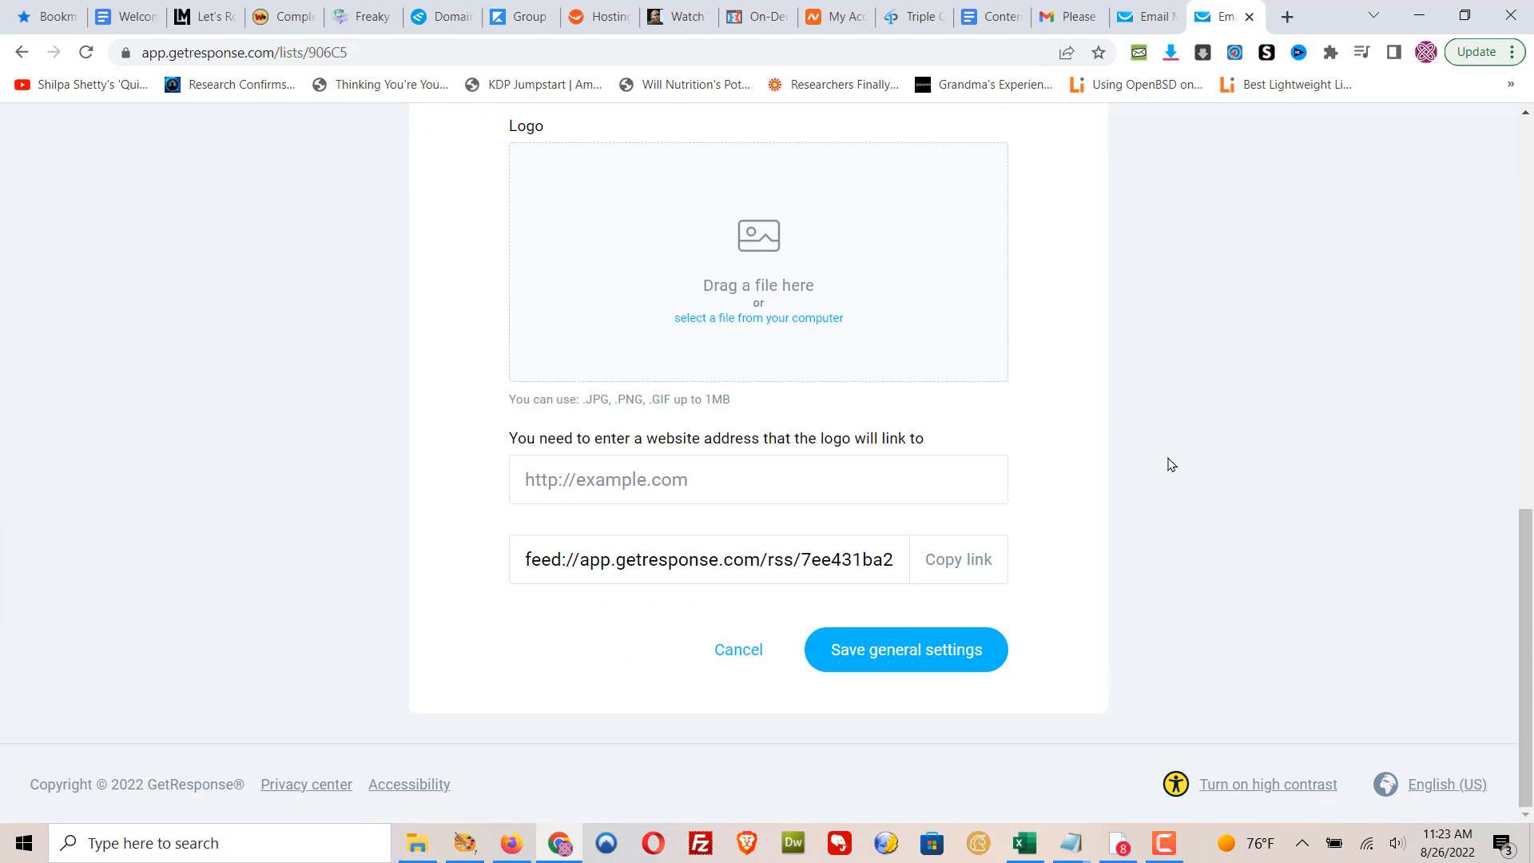
{"action": "left_click", "coordinate": [901, 666]}
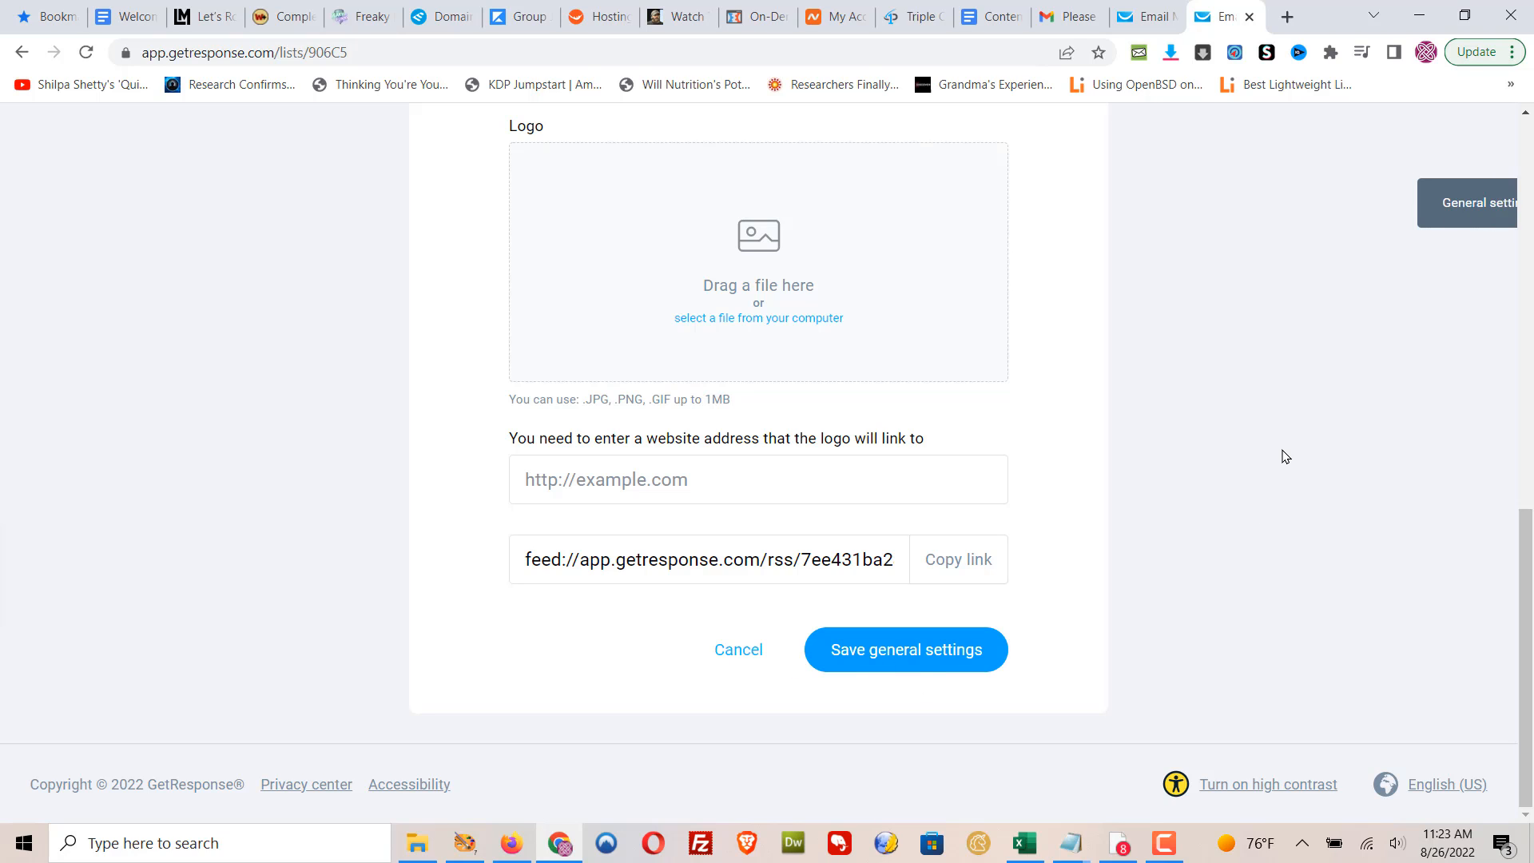
Turn on subscription notifications for the list and apply the account's e-mail address as their recipient.
{"action": "scroll", "coordinate": [1248, 432], "scroll_direction": "up", "scroll_amount": 11}
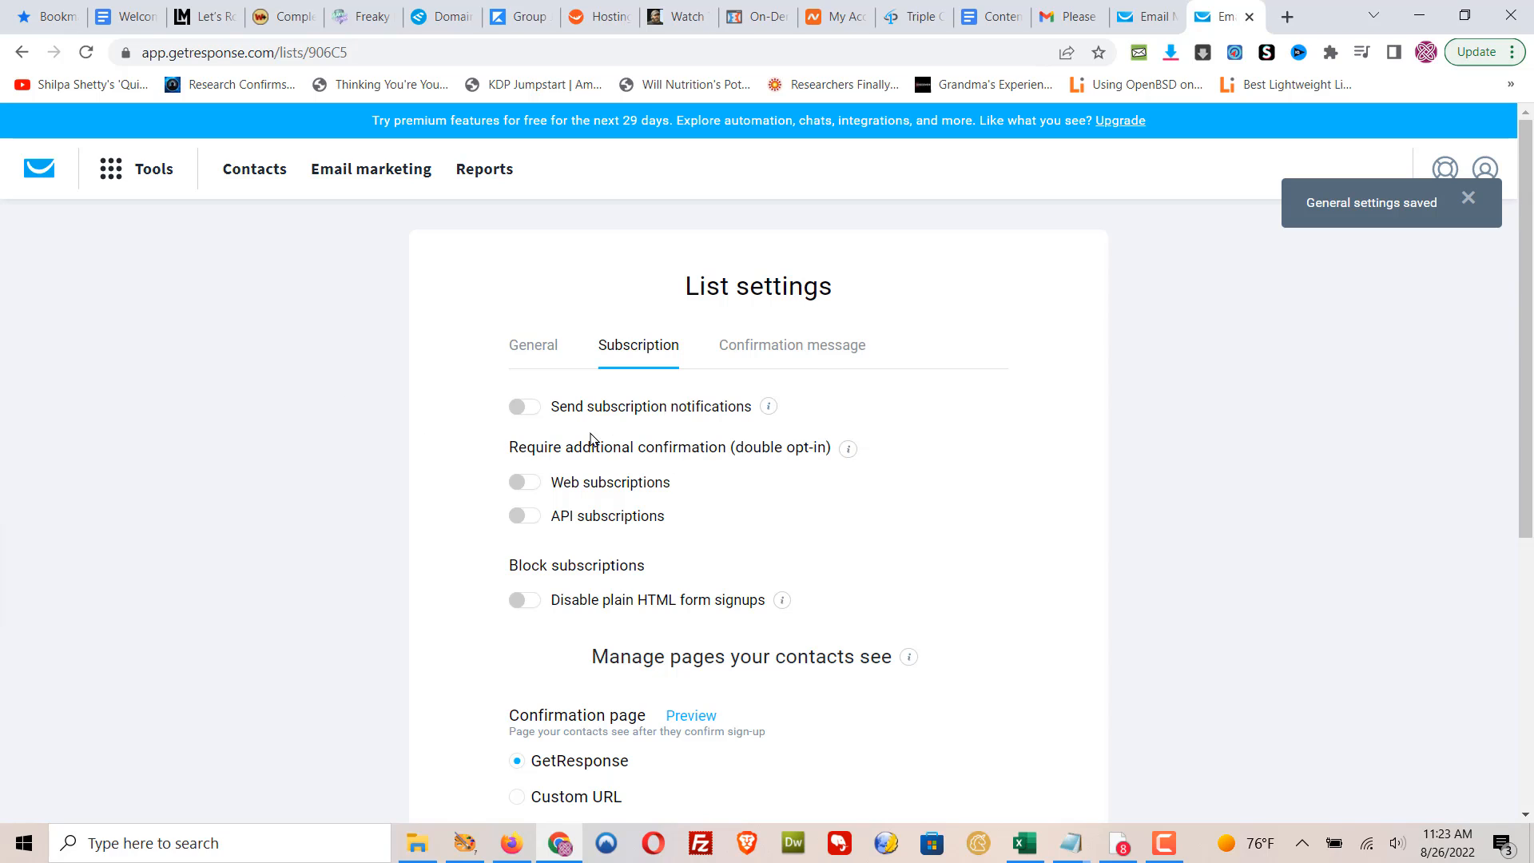
{"action": "left_click", "coordinate": [528, 407]}
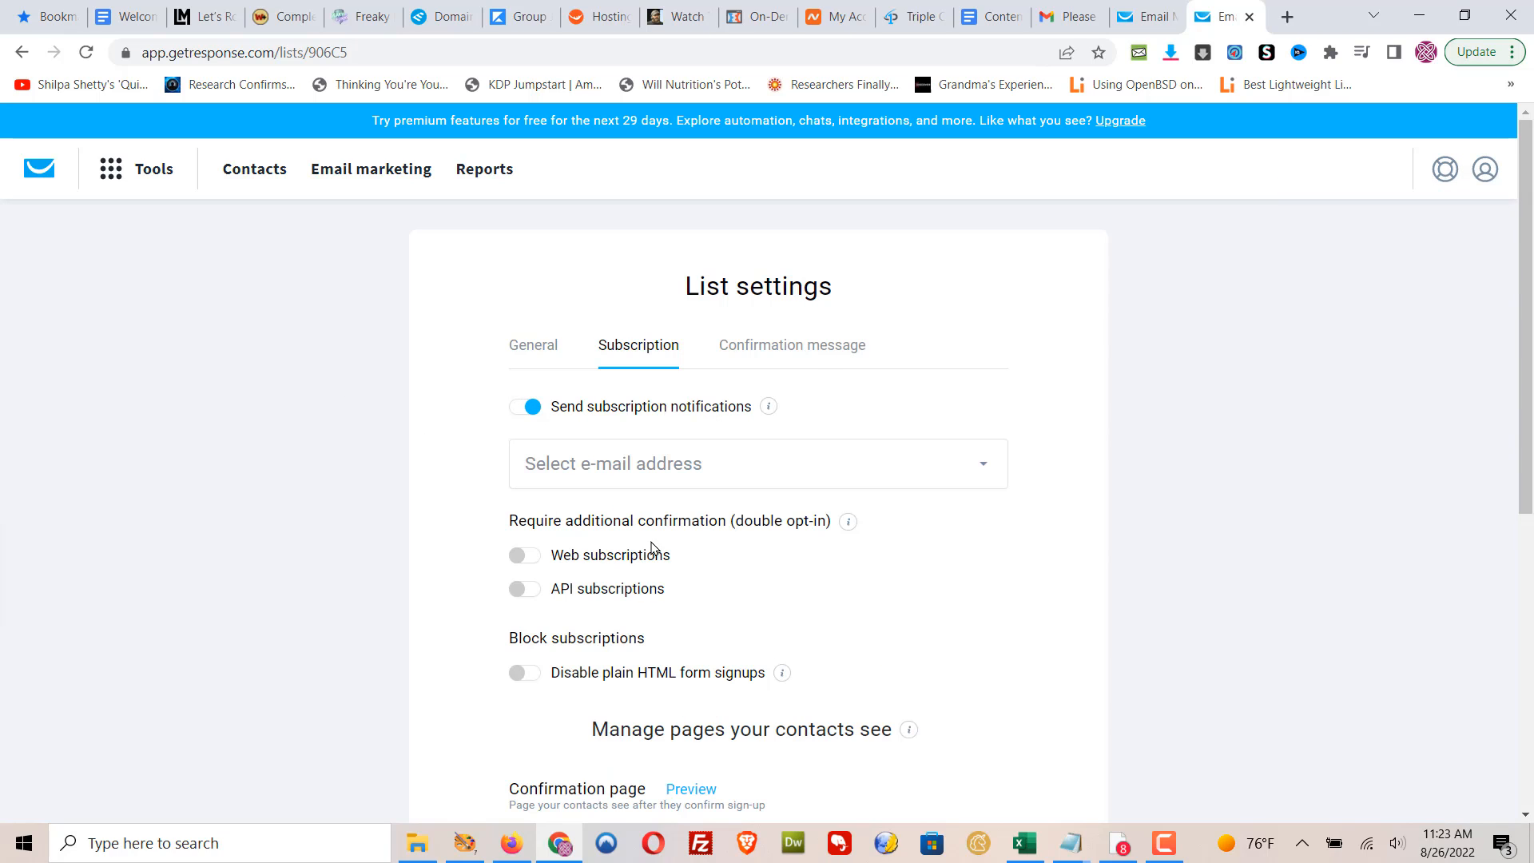
{"action": "left_click", "coordinate": [778, 472]}
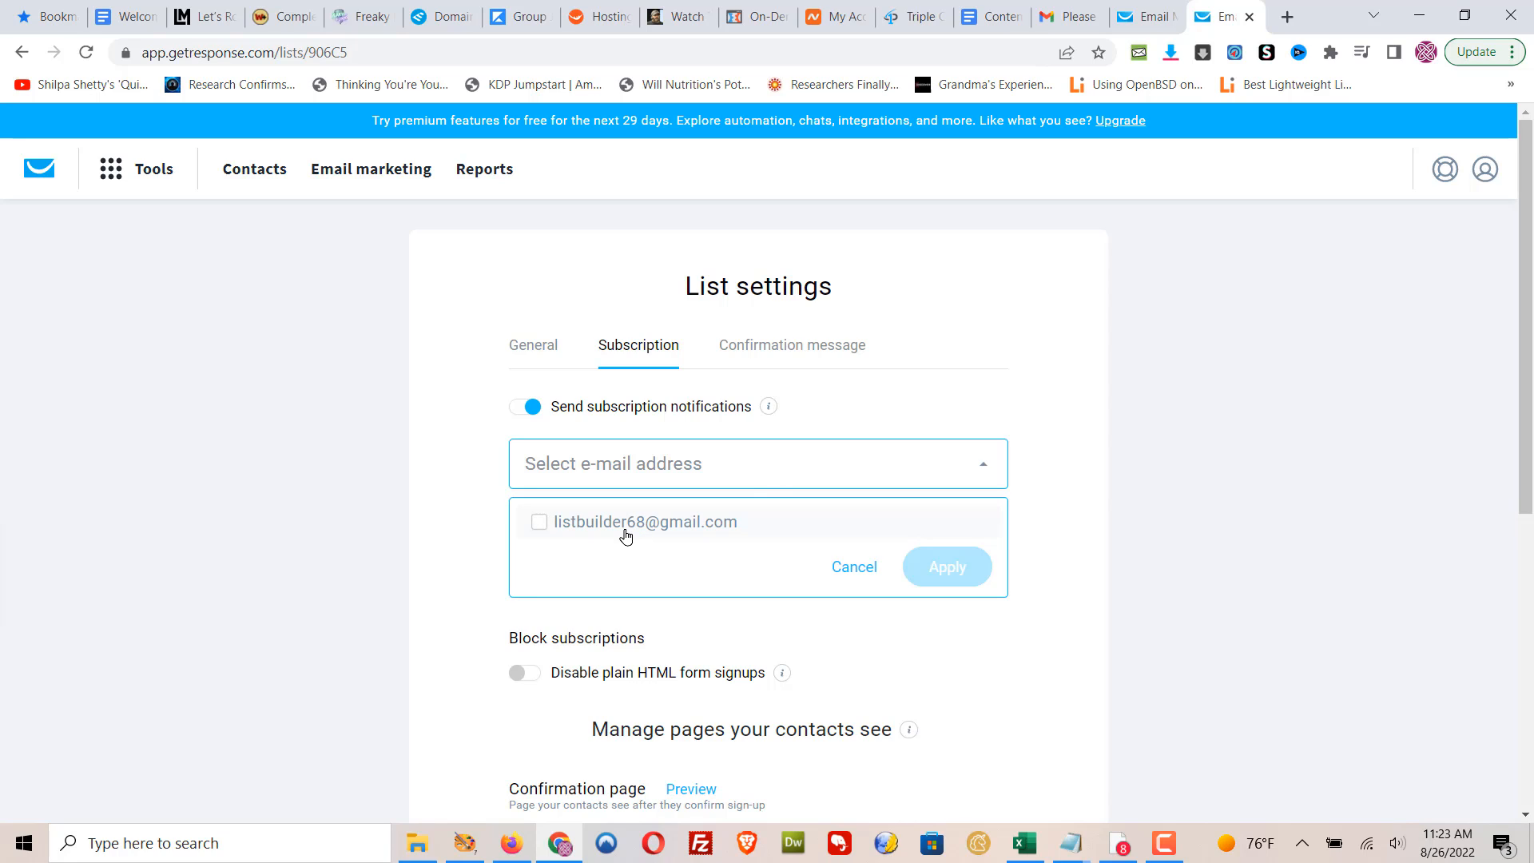
{"action": "left_click", "coordinate": [700, 468]}
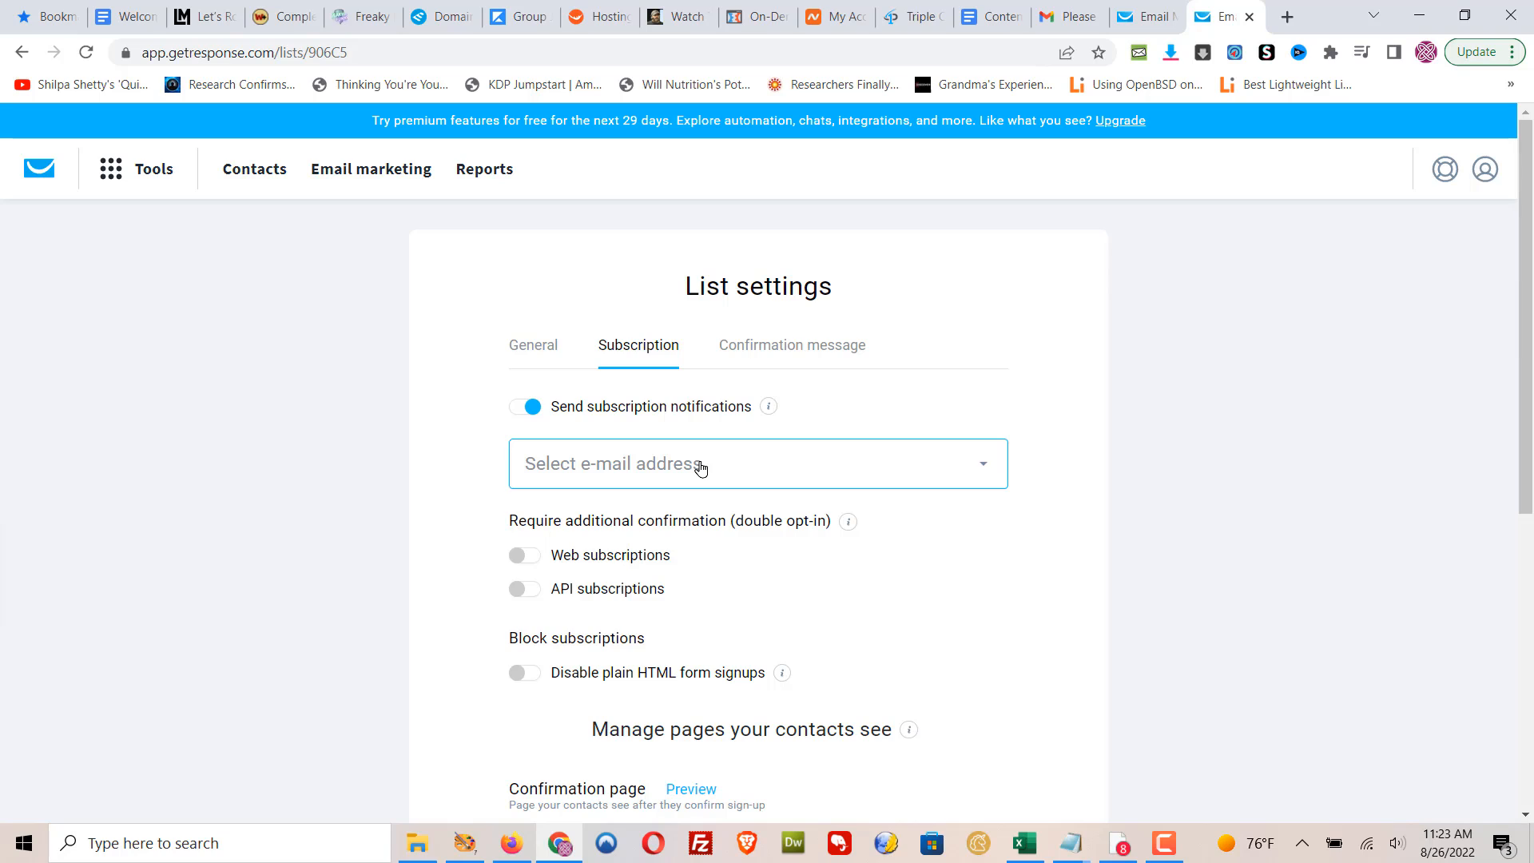
{"action": "left_click", "coordinate": [700, 467]}
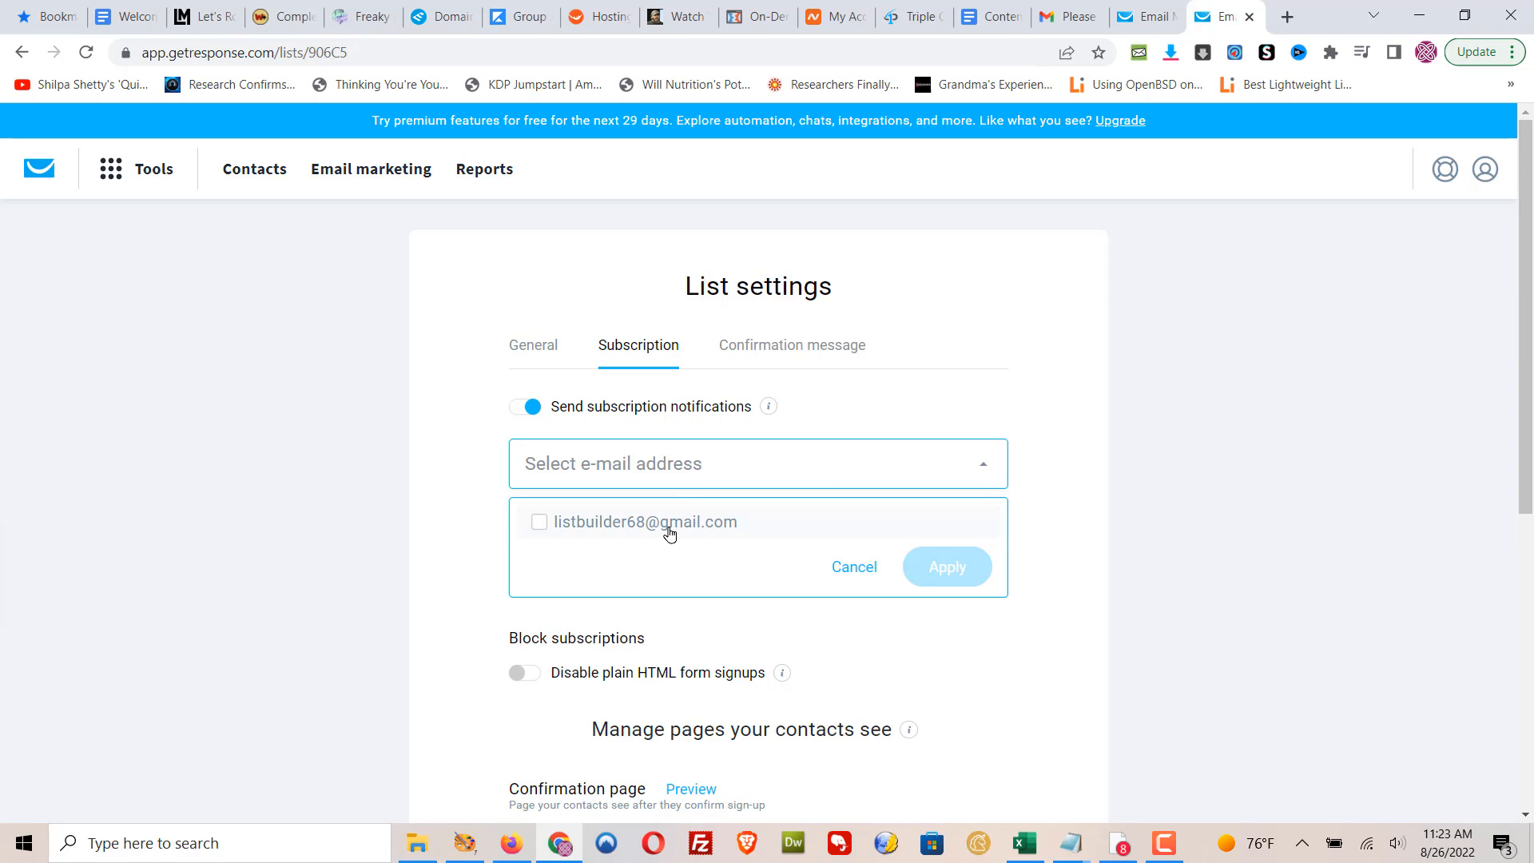
{"action": "left_click", "coordinate": [539, 523]}
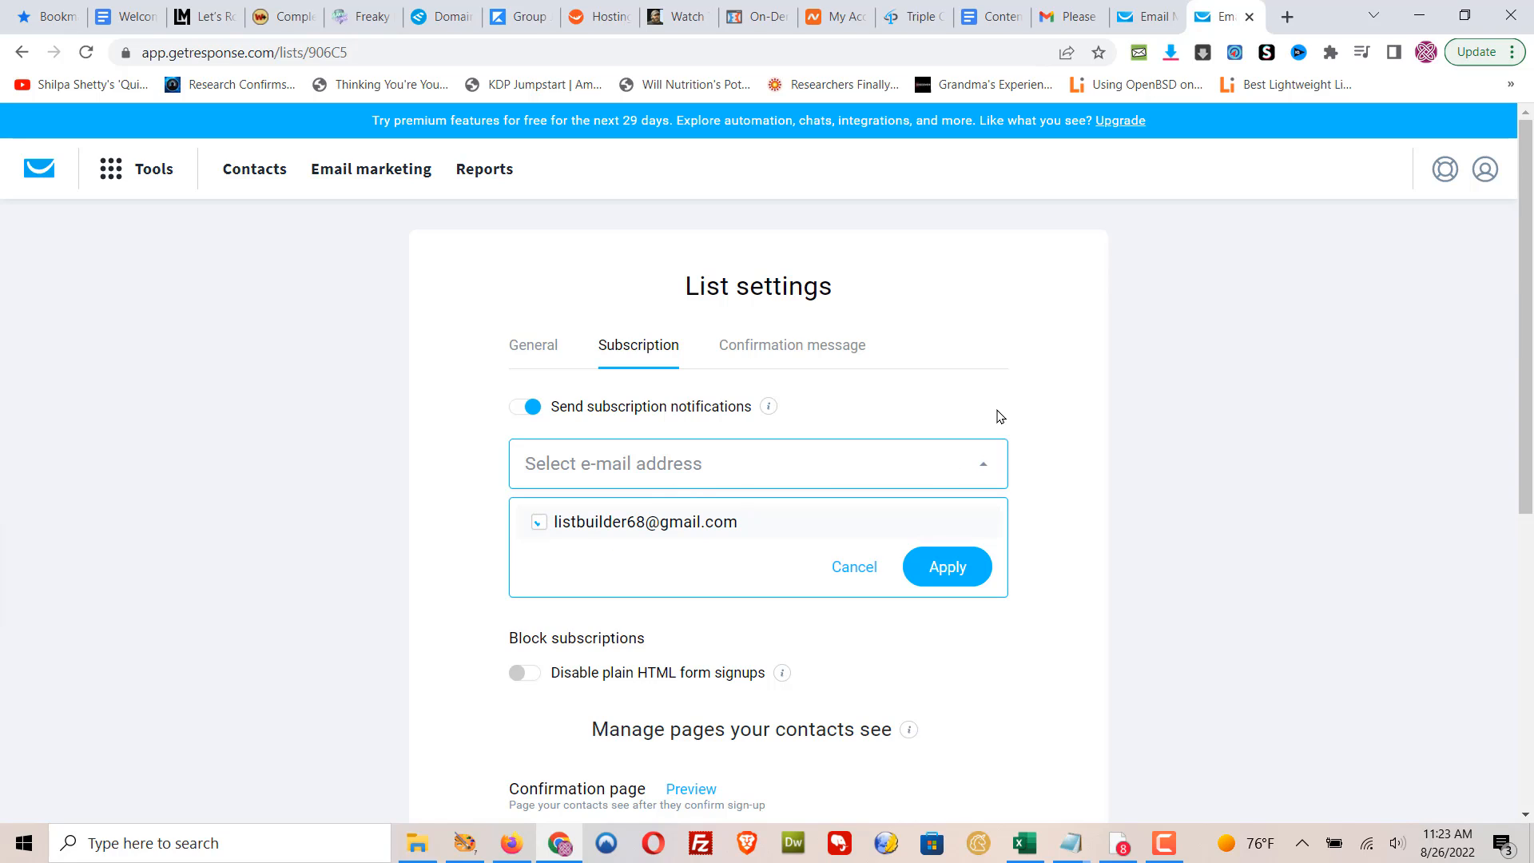
{"action": "left_click", "coordinate": [967, 572]}
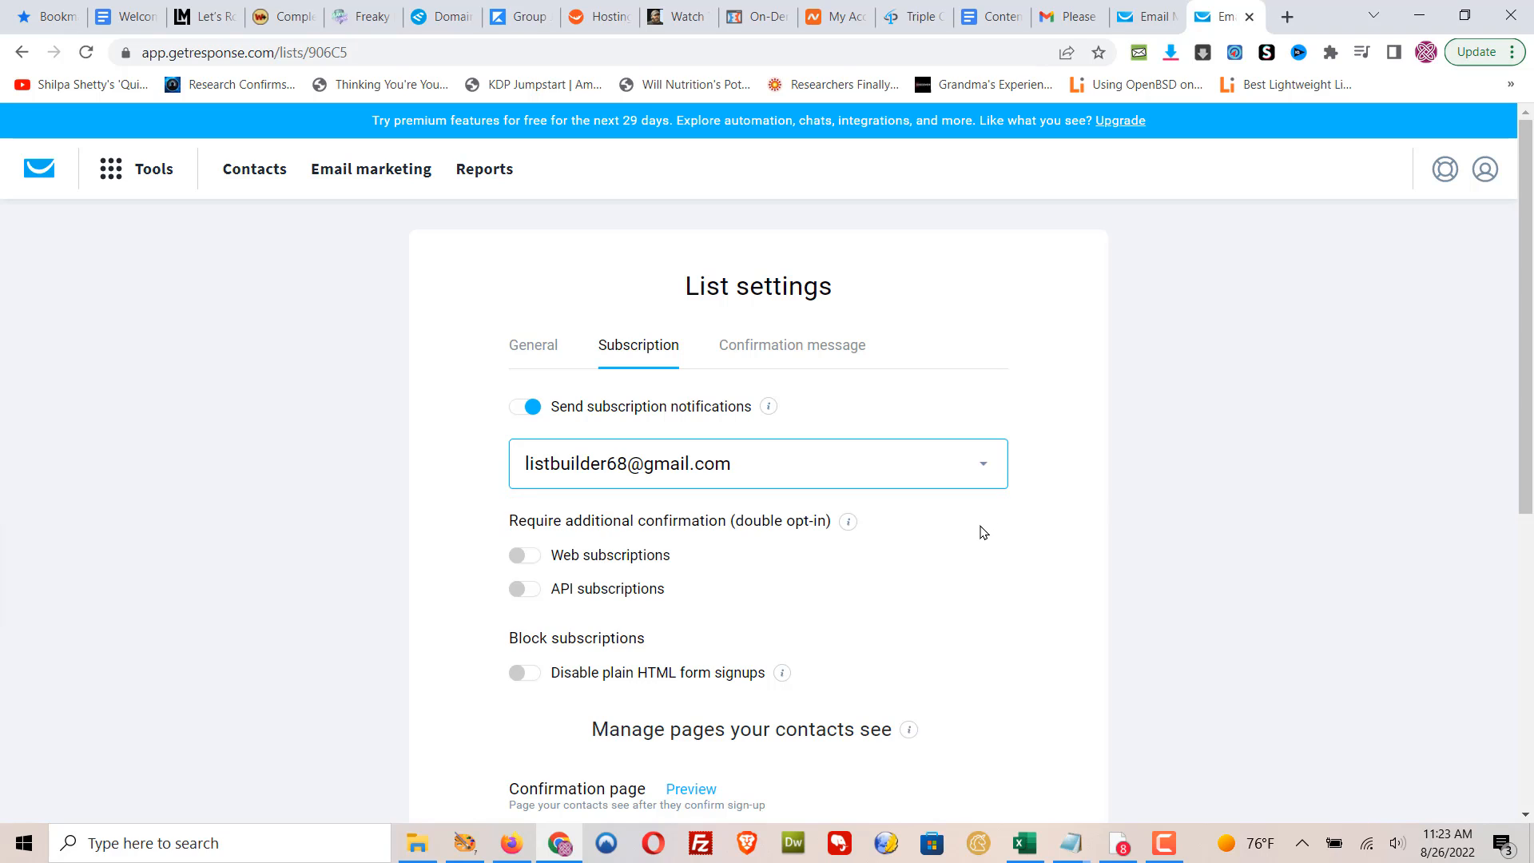
{"action": "scroll", "coordinate": [1038, 511], "scroll_direction": "down", "scroll_amount": 3}
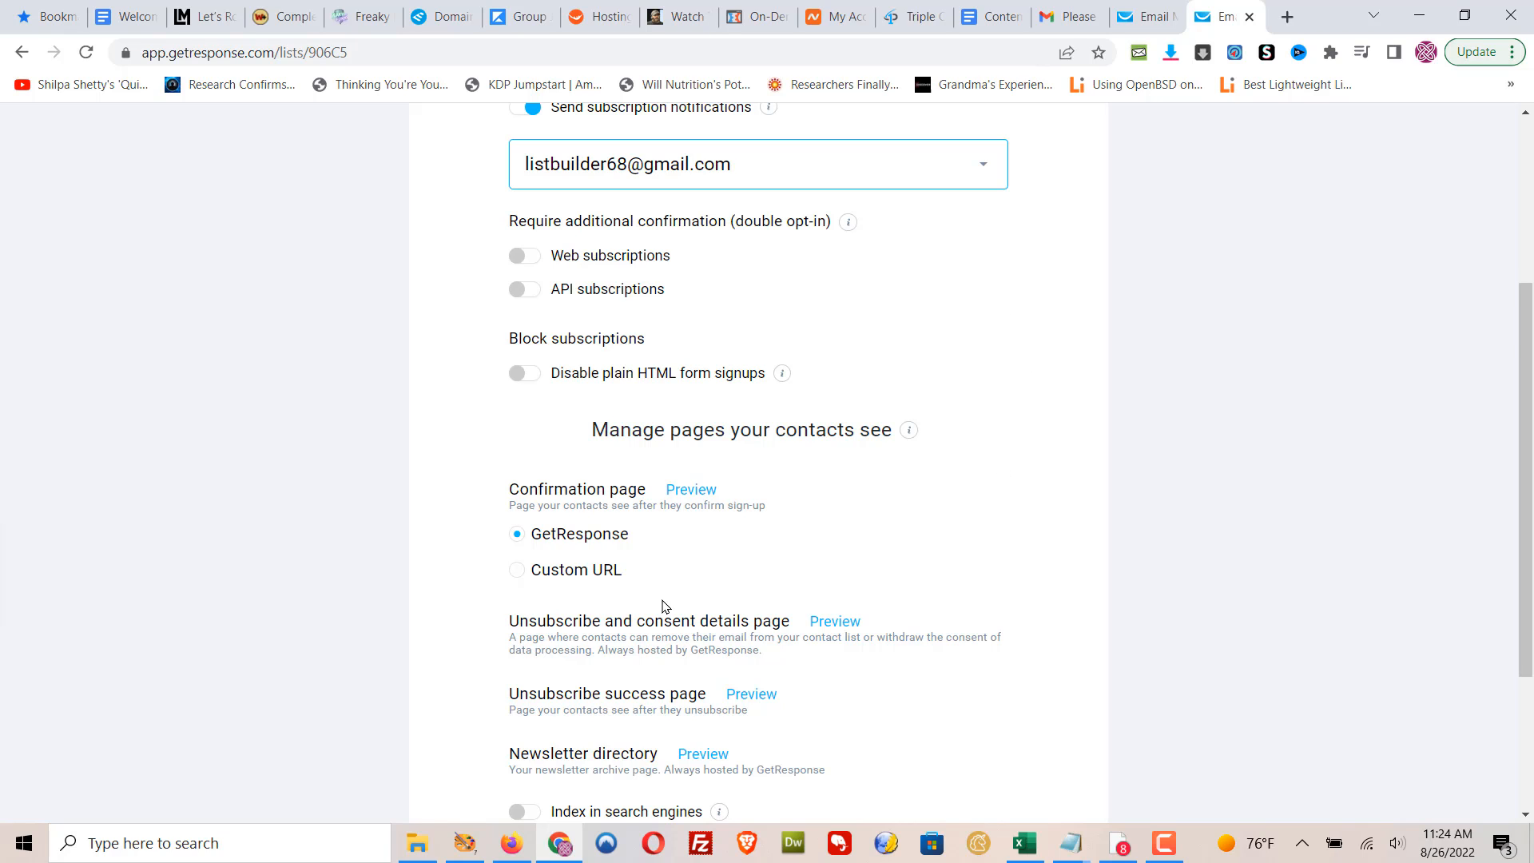
Switch the list's confirmation page to a custom URL and save the subscription settings.
{"action": "scroll", "coordinate": [1026, 496], "scroll_direction": "down", "scroll_amount": 3}
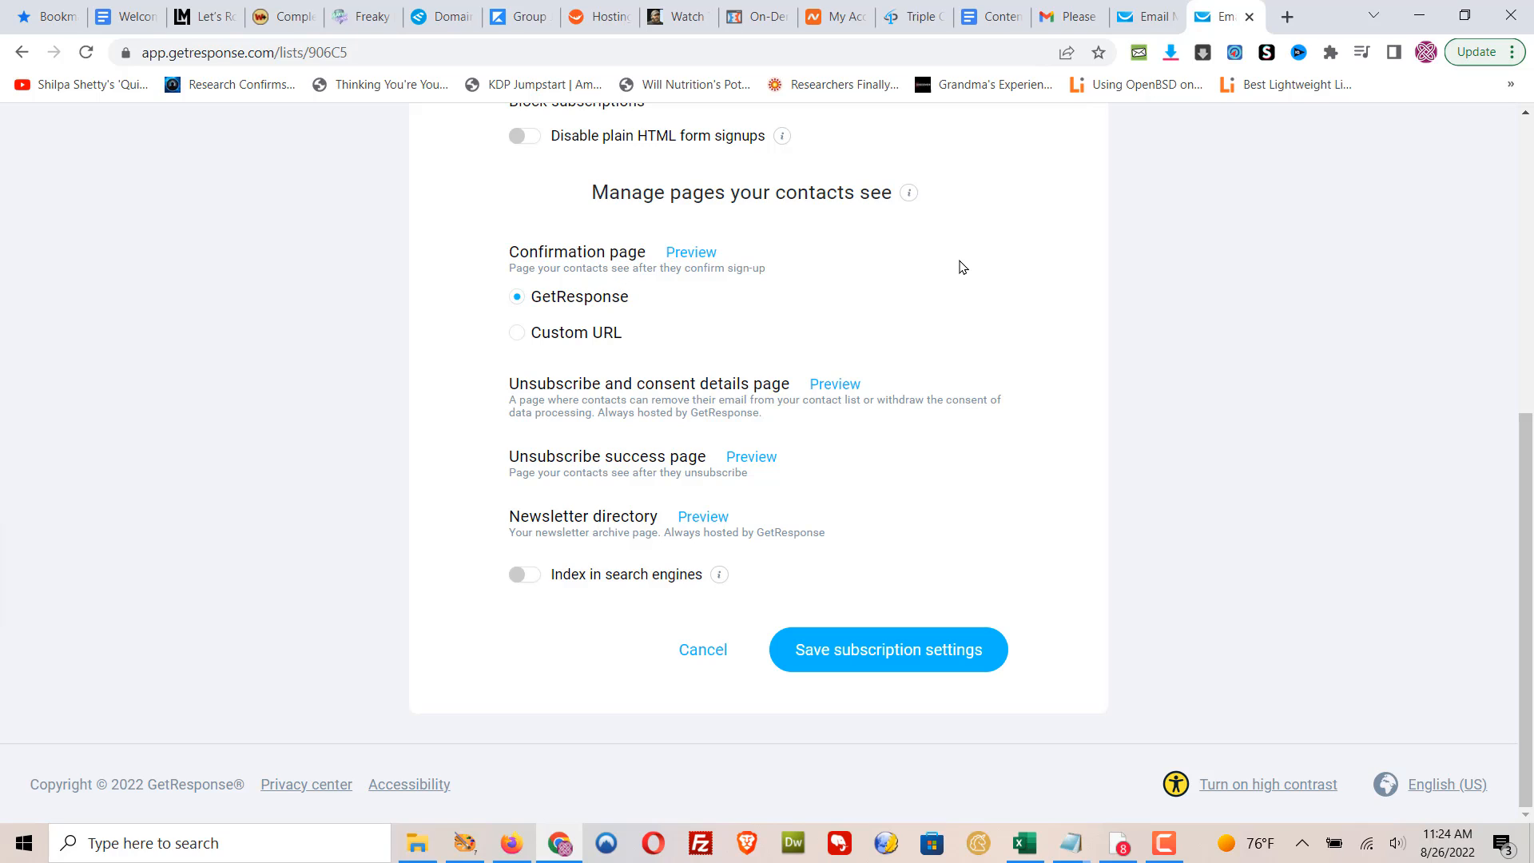
{"action": "left_click", "coordinate": [517, 333]}
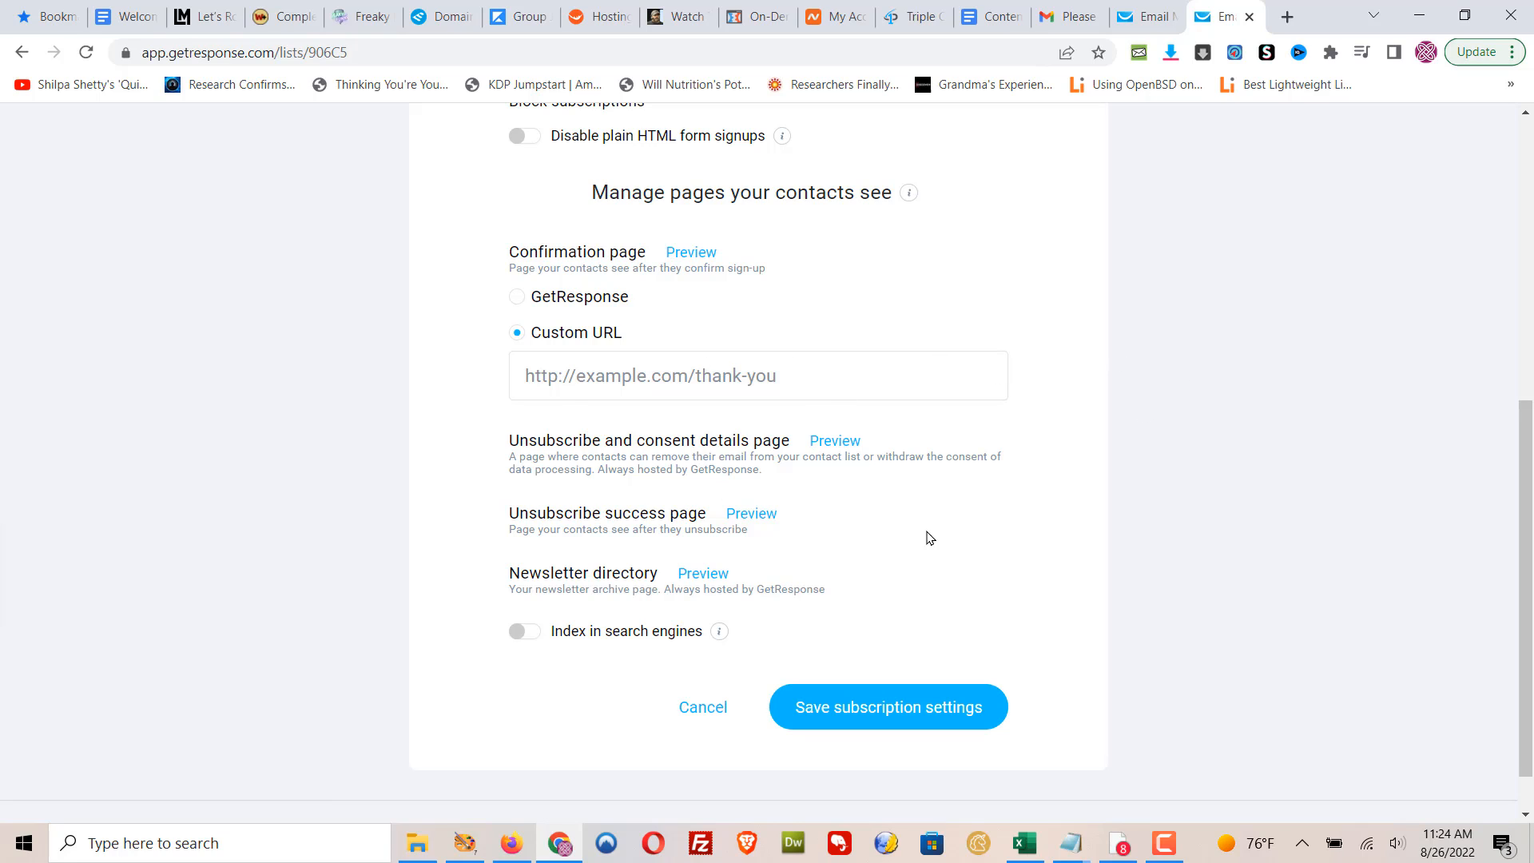
{"action": "left_click", "coordinate": [888, 713]}
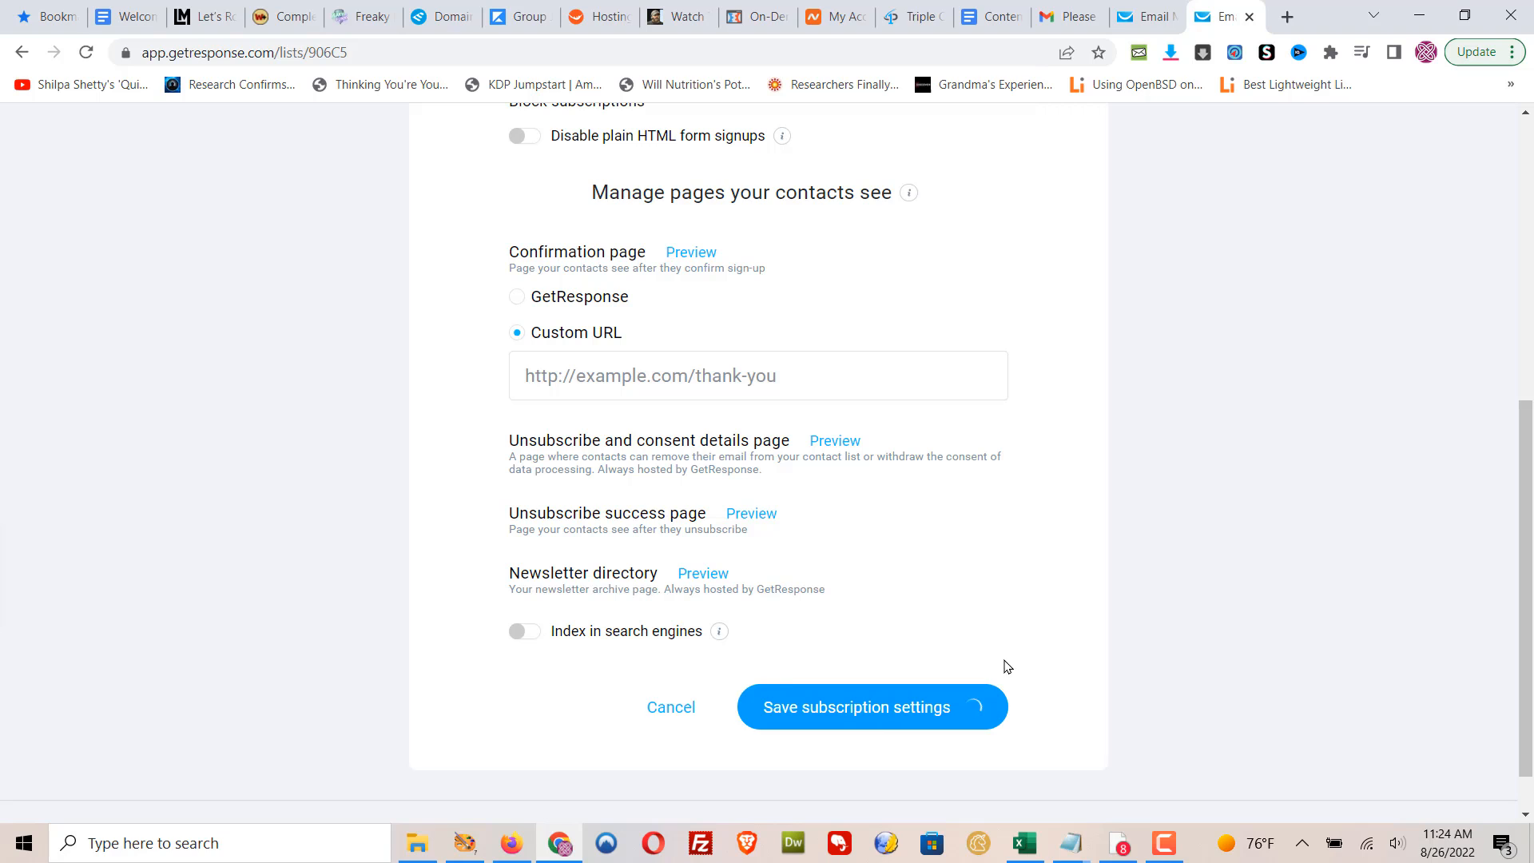
{"action": "scroll", "coordinate": [1242, 354], "scroll_direction": "up", "scroll_amount": 7}
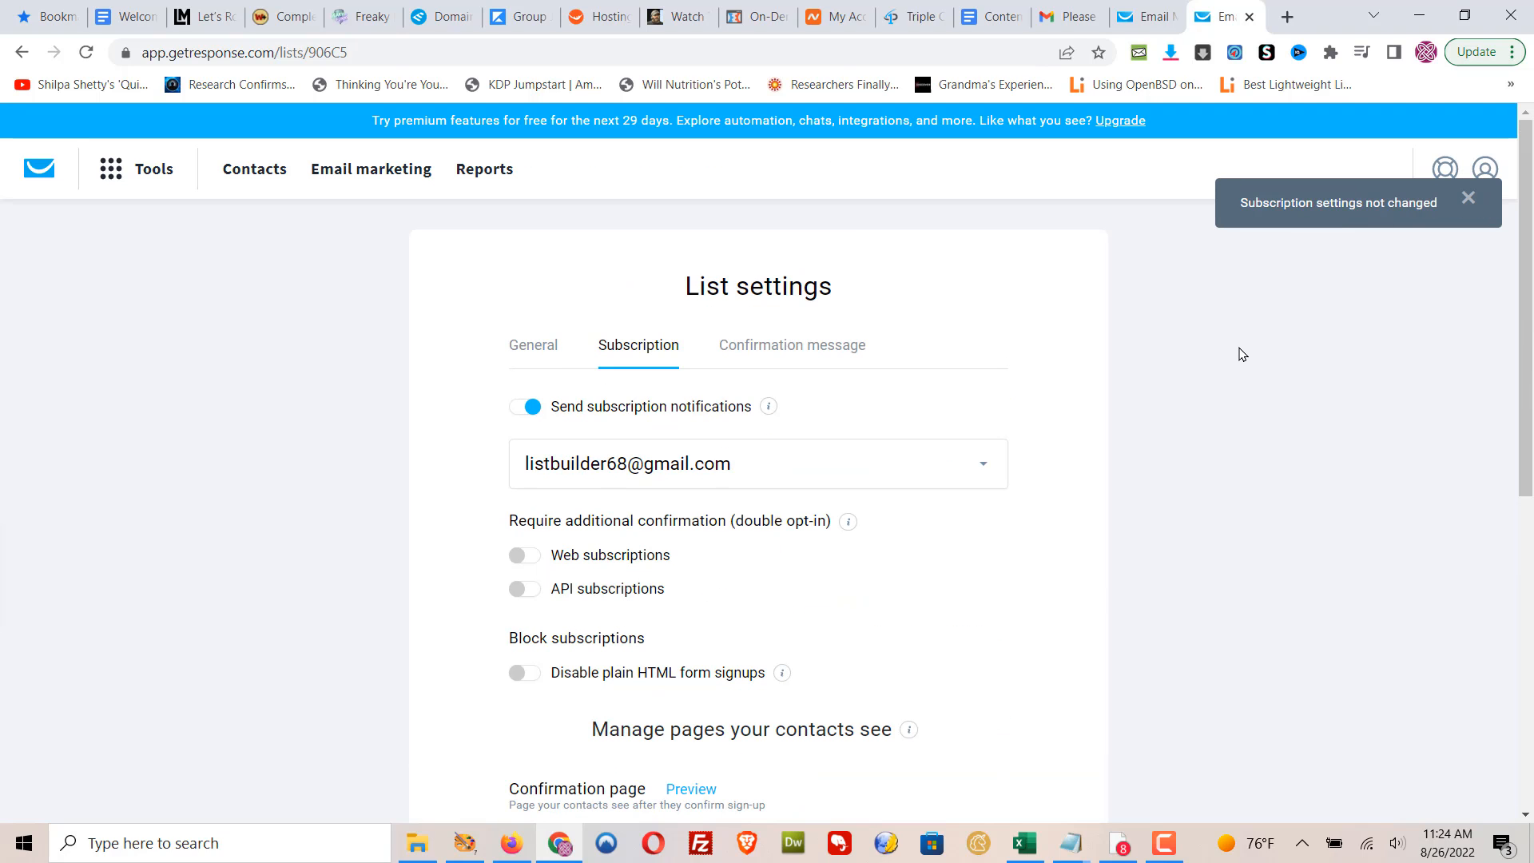
Review the list's confirmation message settings, including format, subject line, sender addresses and body template.
{"action": "left_click", "coordinate": [762, 348]}
{"action": "scroll", "coordinate": [1150, 344], "scroll_direction": "down", "scroll_amount": 4}
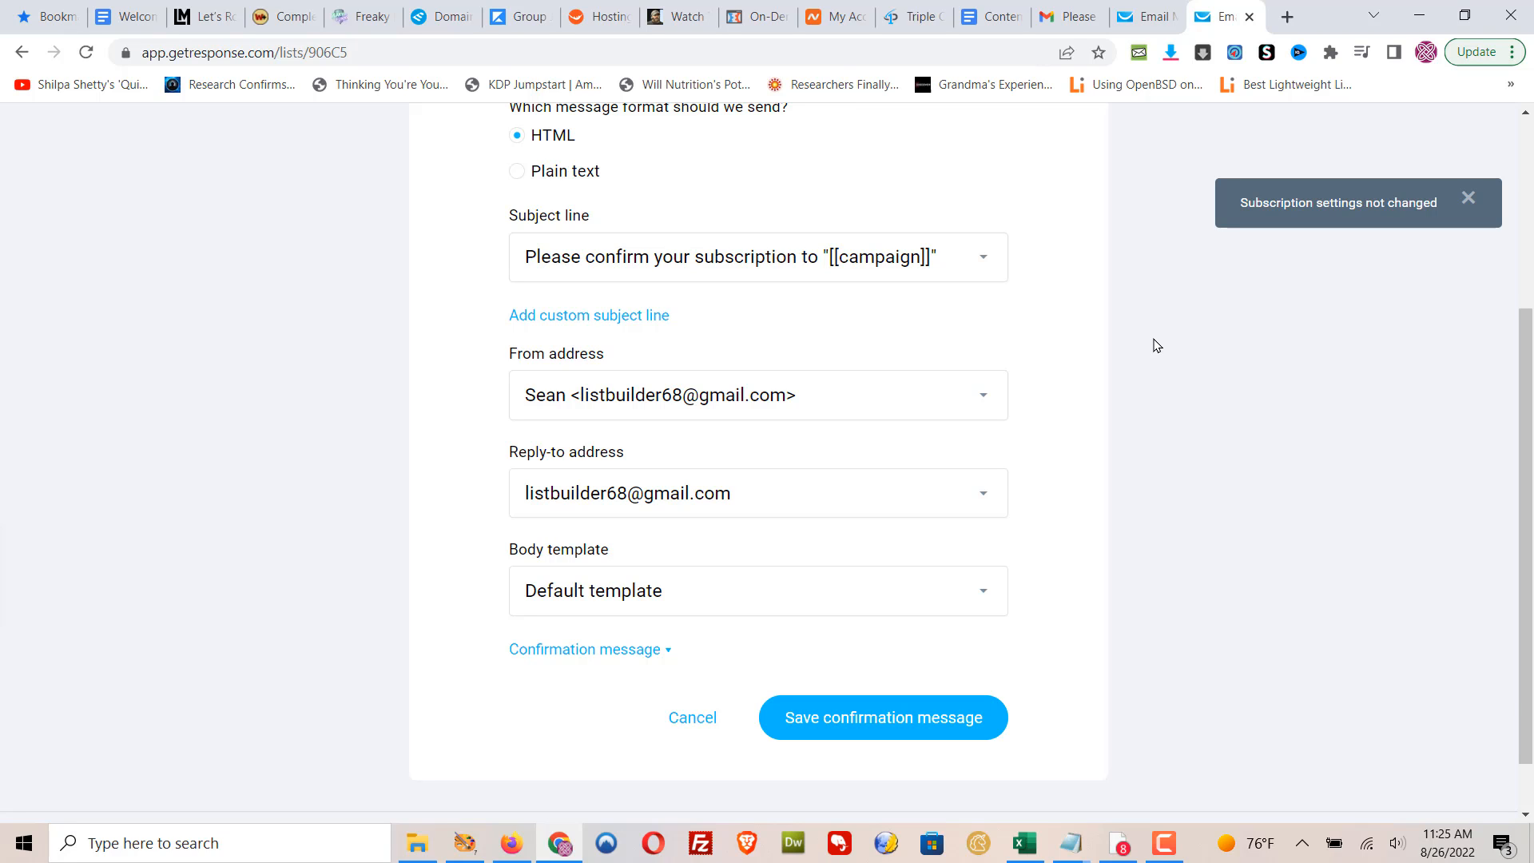
{"action": "scroll", "coordinate": [1156, 345], "scroll_direction": "up", "scroll_amount": 4}
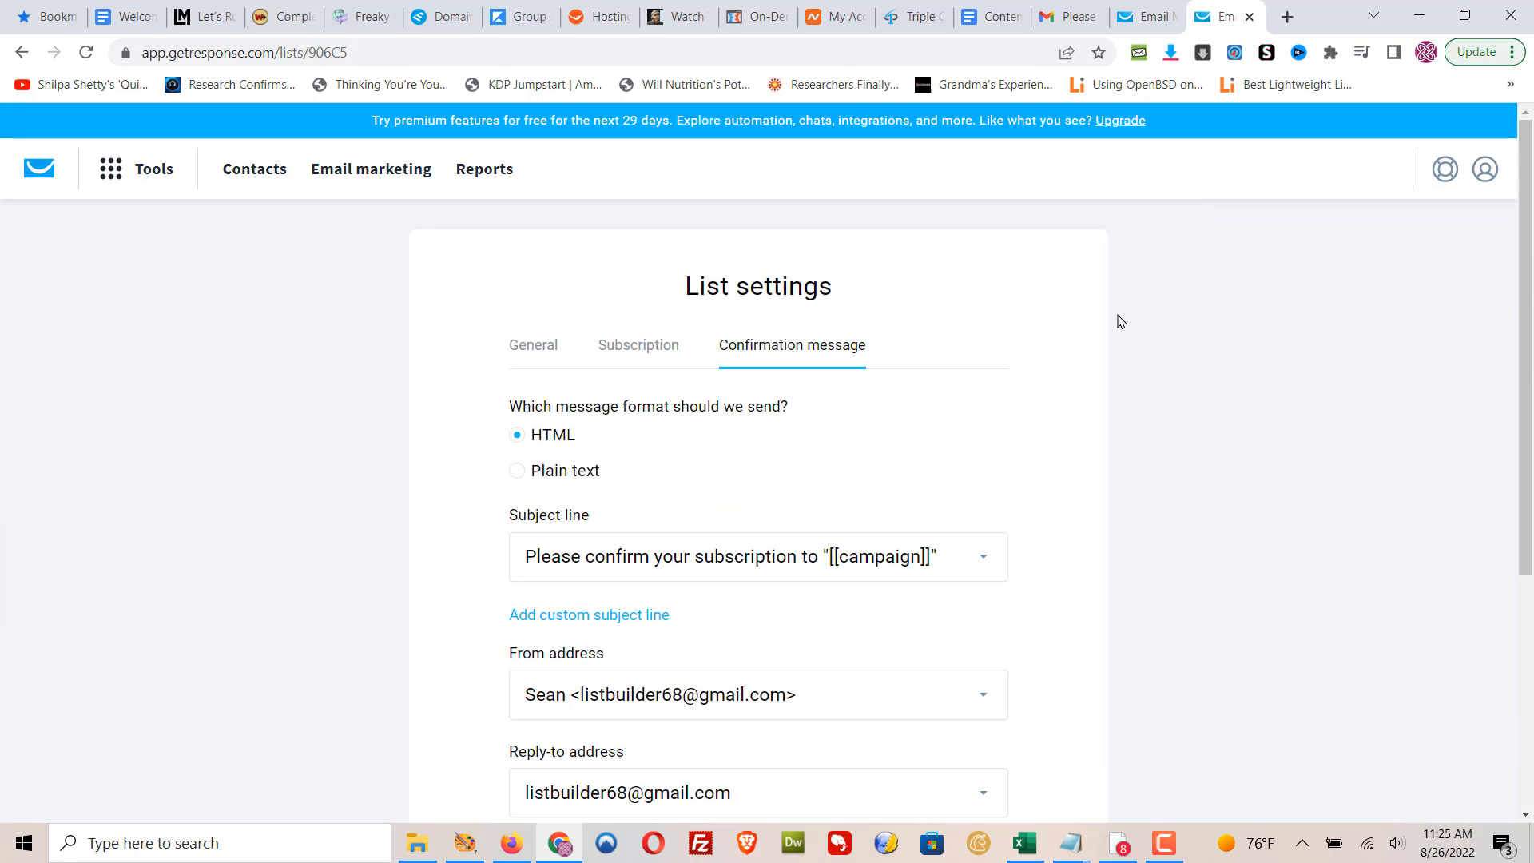
Go to the autoresponders and create a new one named AR1.
{"action": "left_click", "coordinate": [241, 174]}
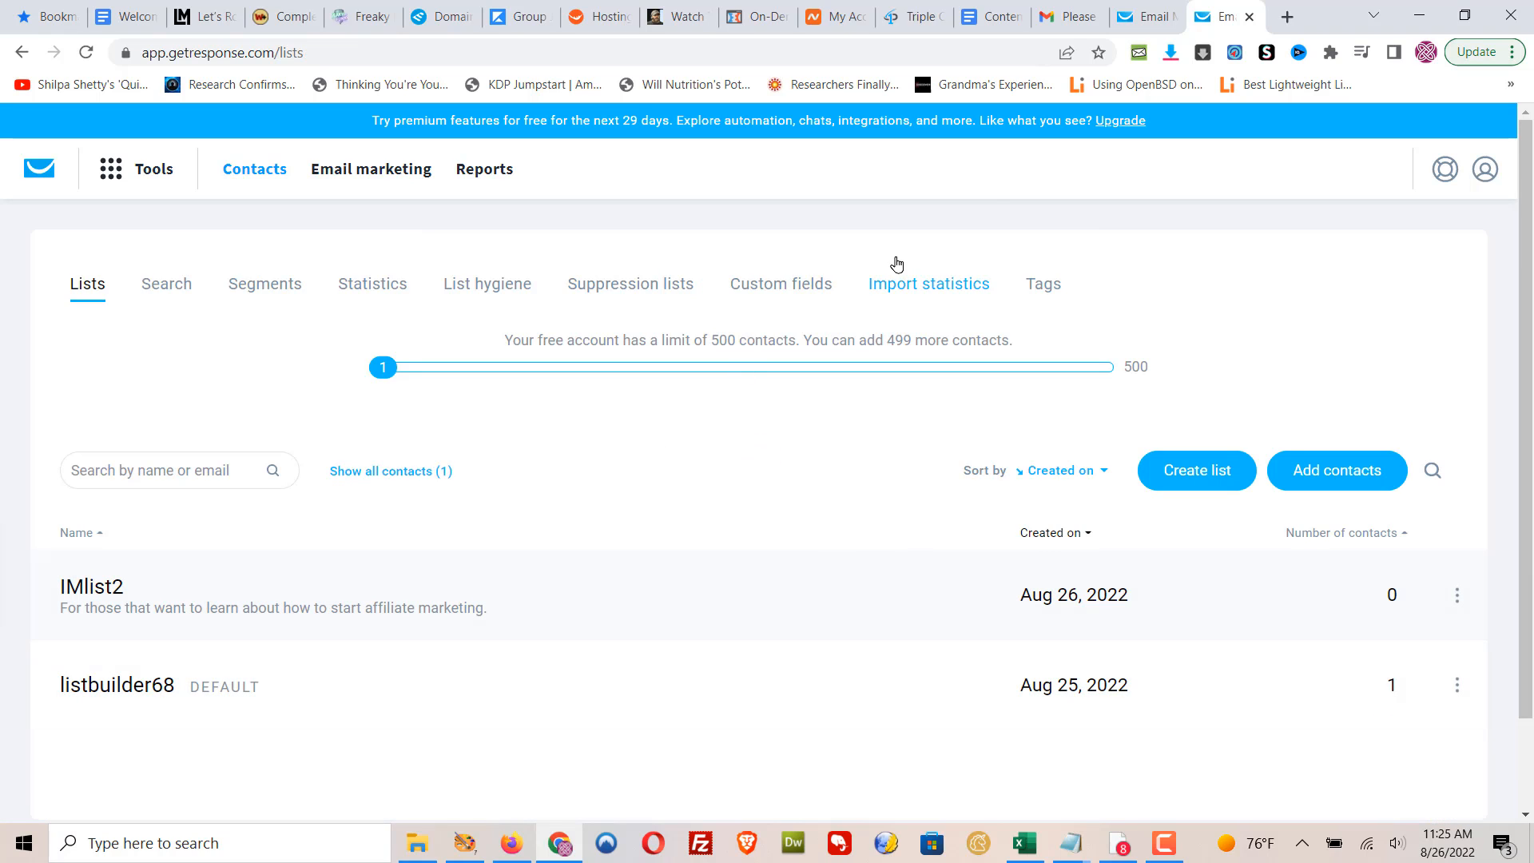
{"action": "left_click", "coordinate": [346, 172]}
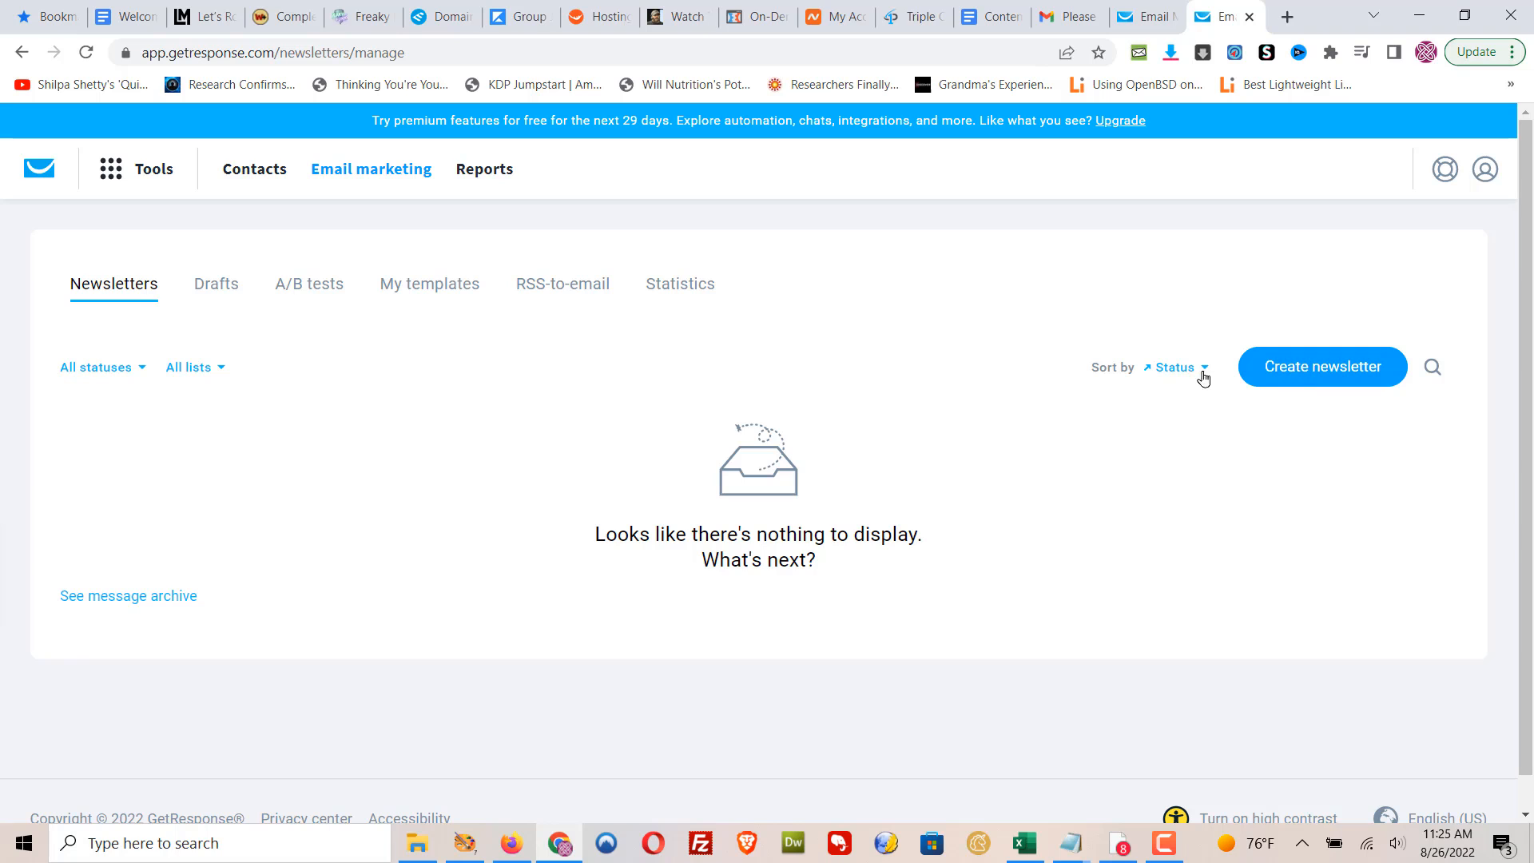
{"action": "left_click", "coordinate": [142, 176]}
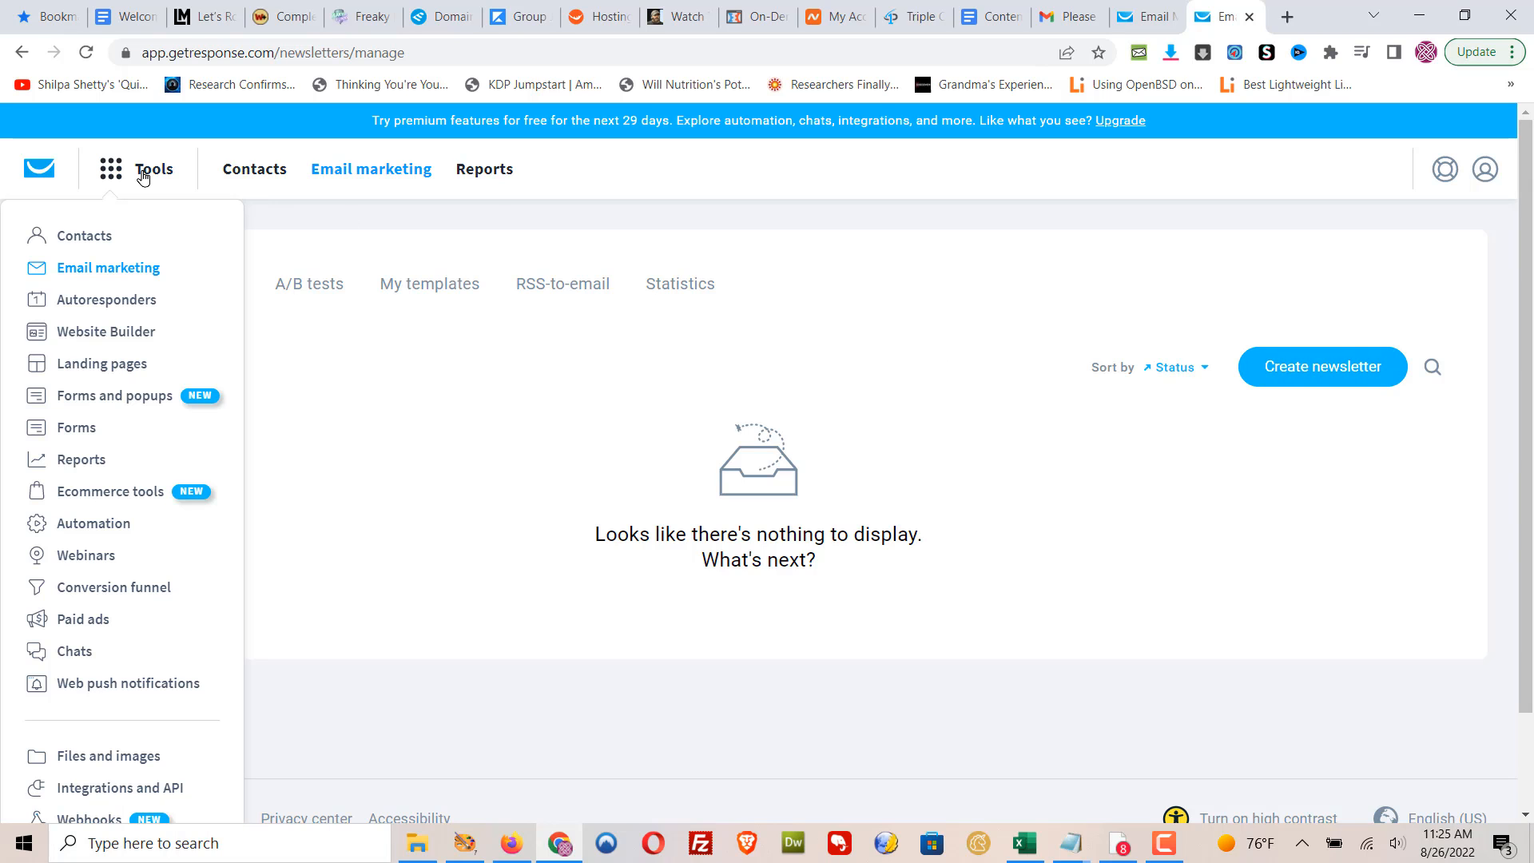
{"action": "left_click", "coordinate": [103, 306]}
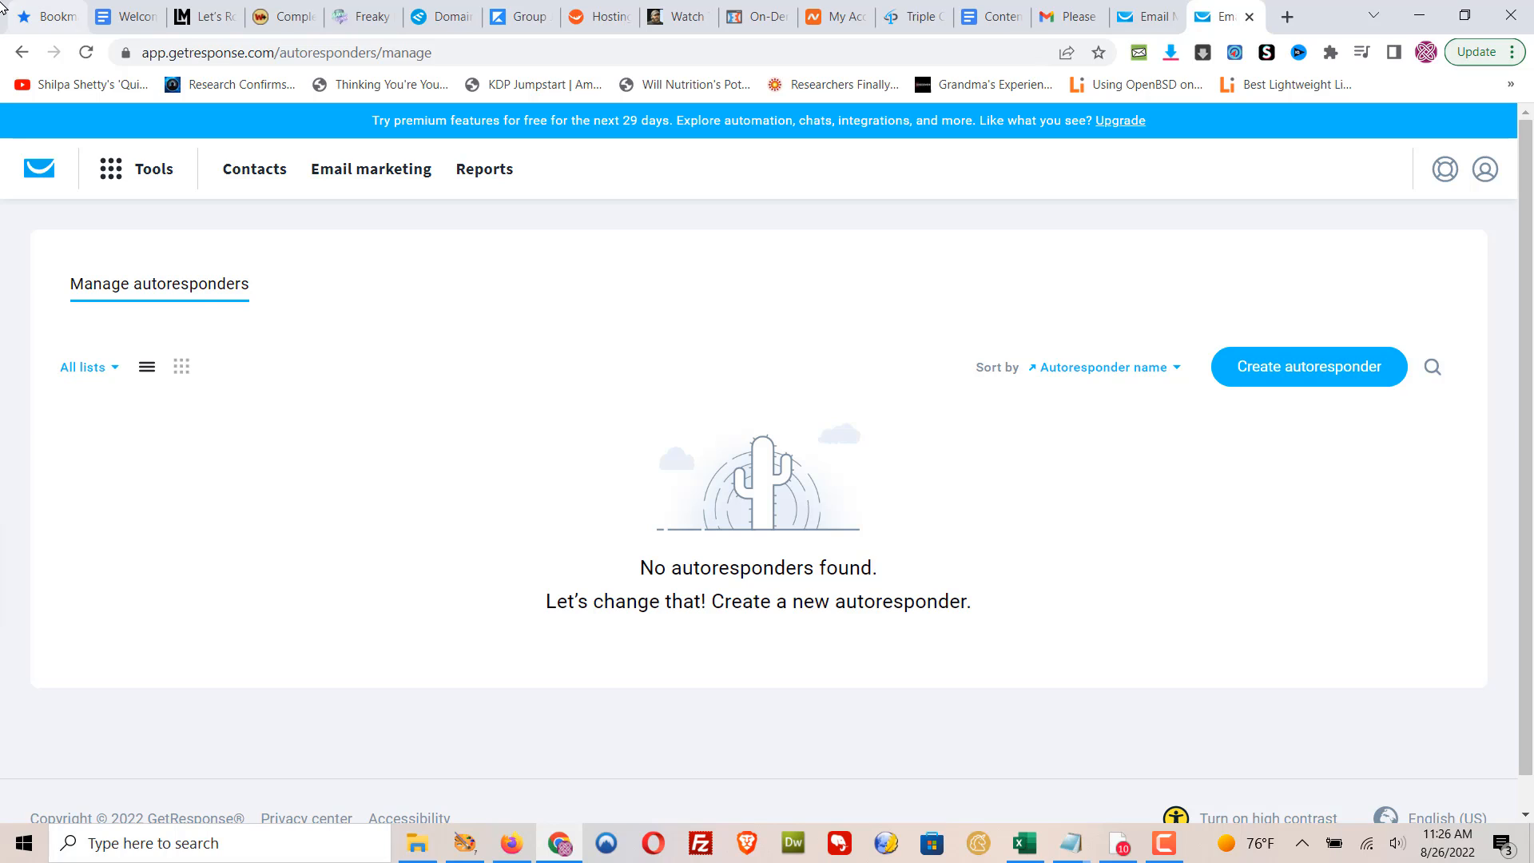
{"action": "left_click", "coordinate": [1307, 381]}
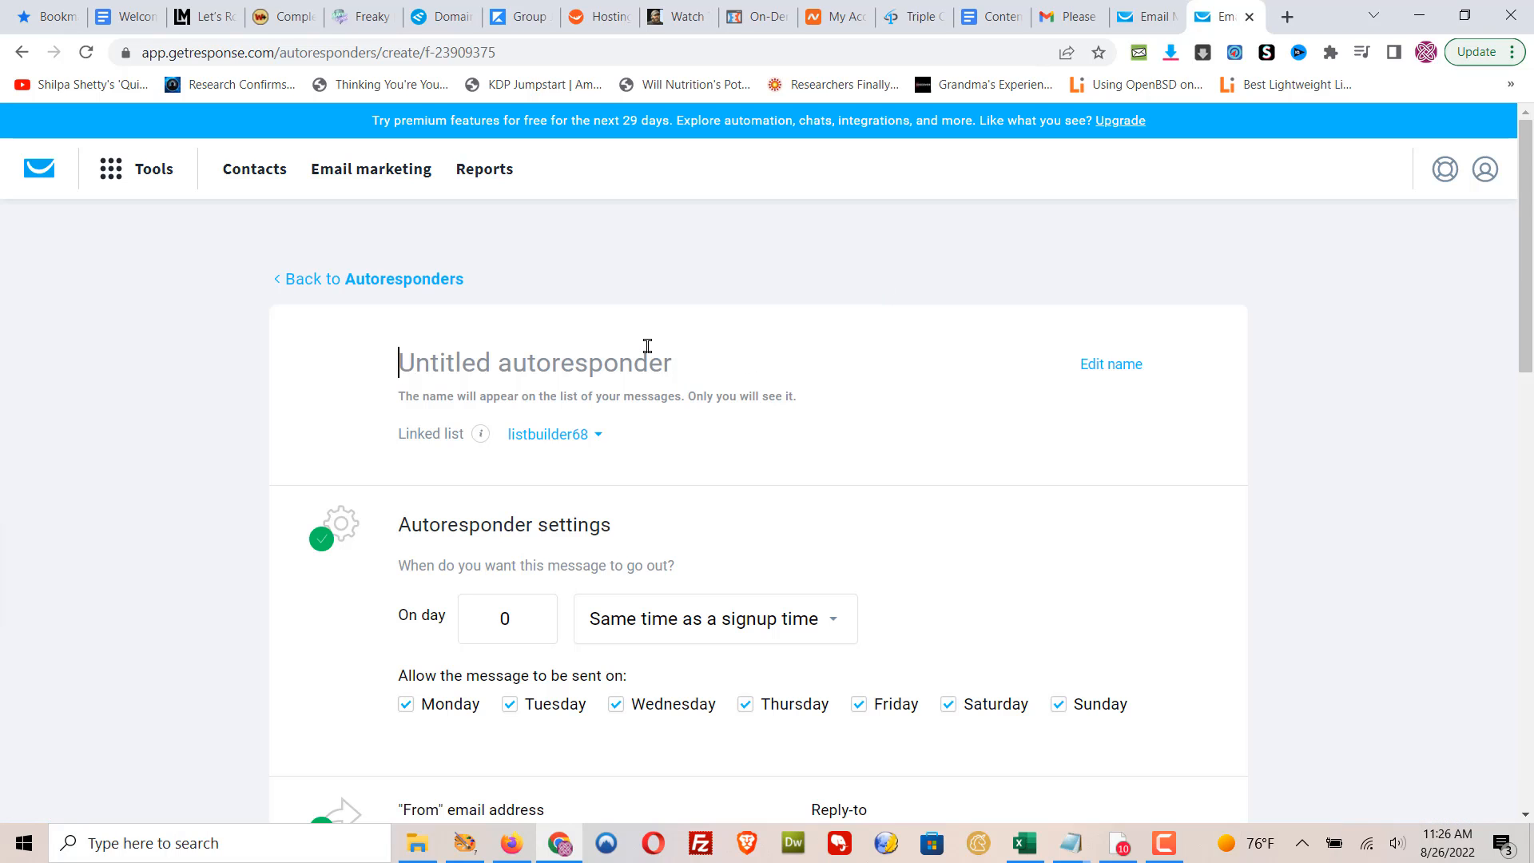
{"action": "type", "text": "AR1"}
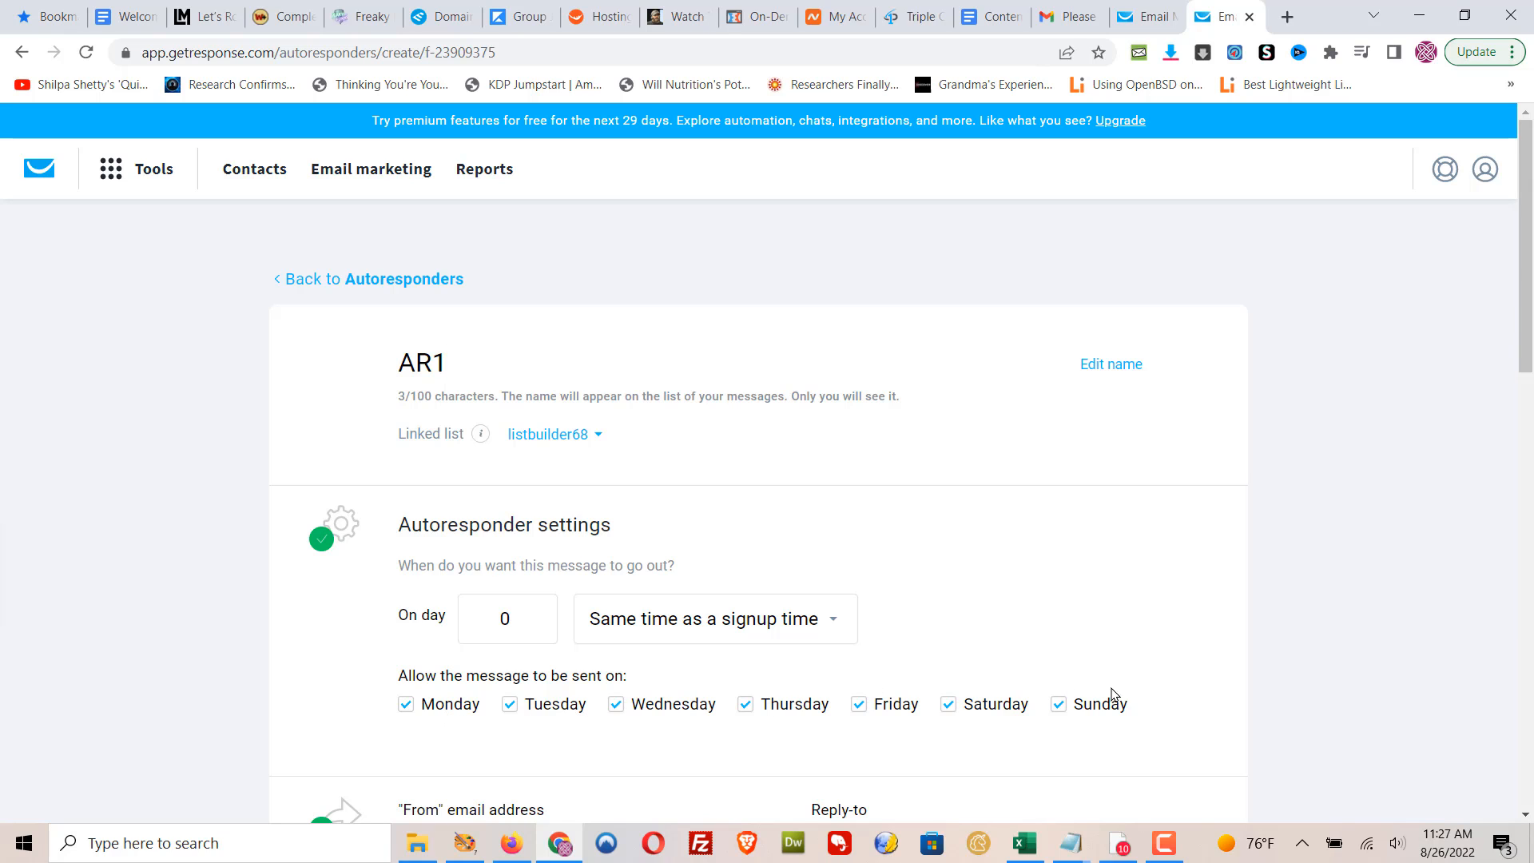
Check the autoresponder's sending day and weekday options and the available "From" email addresses.
{"action": "scroll", "coordinate": [1351, 519], "scroll_direction": "down", "scroll_amount": 4}
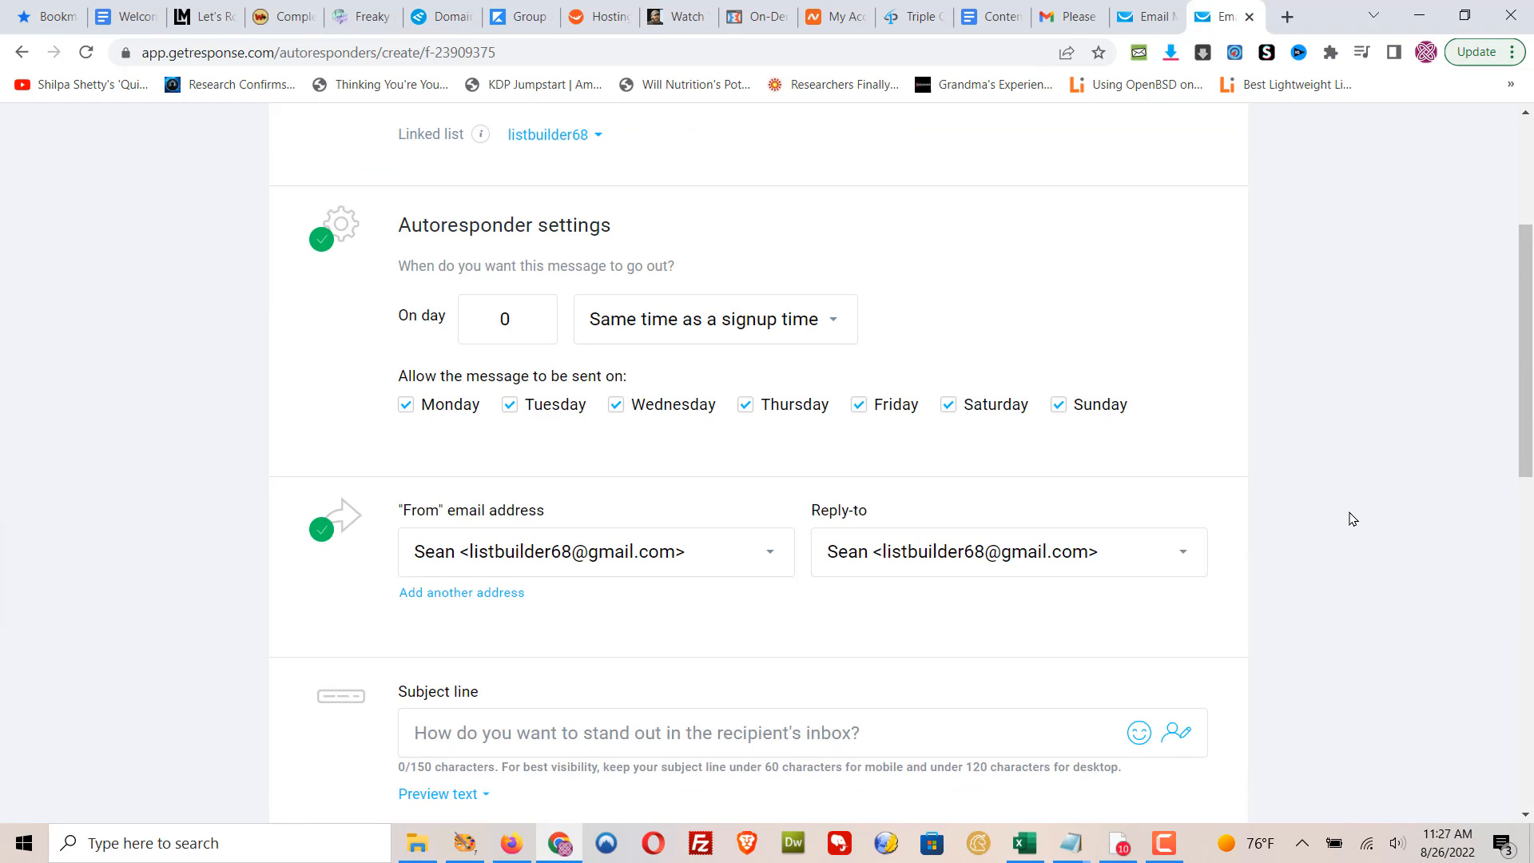
{"action": "left_click", "coordinate": [767, 557]}
{"action": "left_click", "coordinate": [766, 557]}
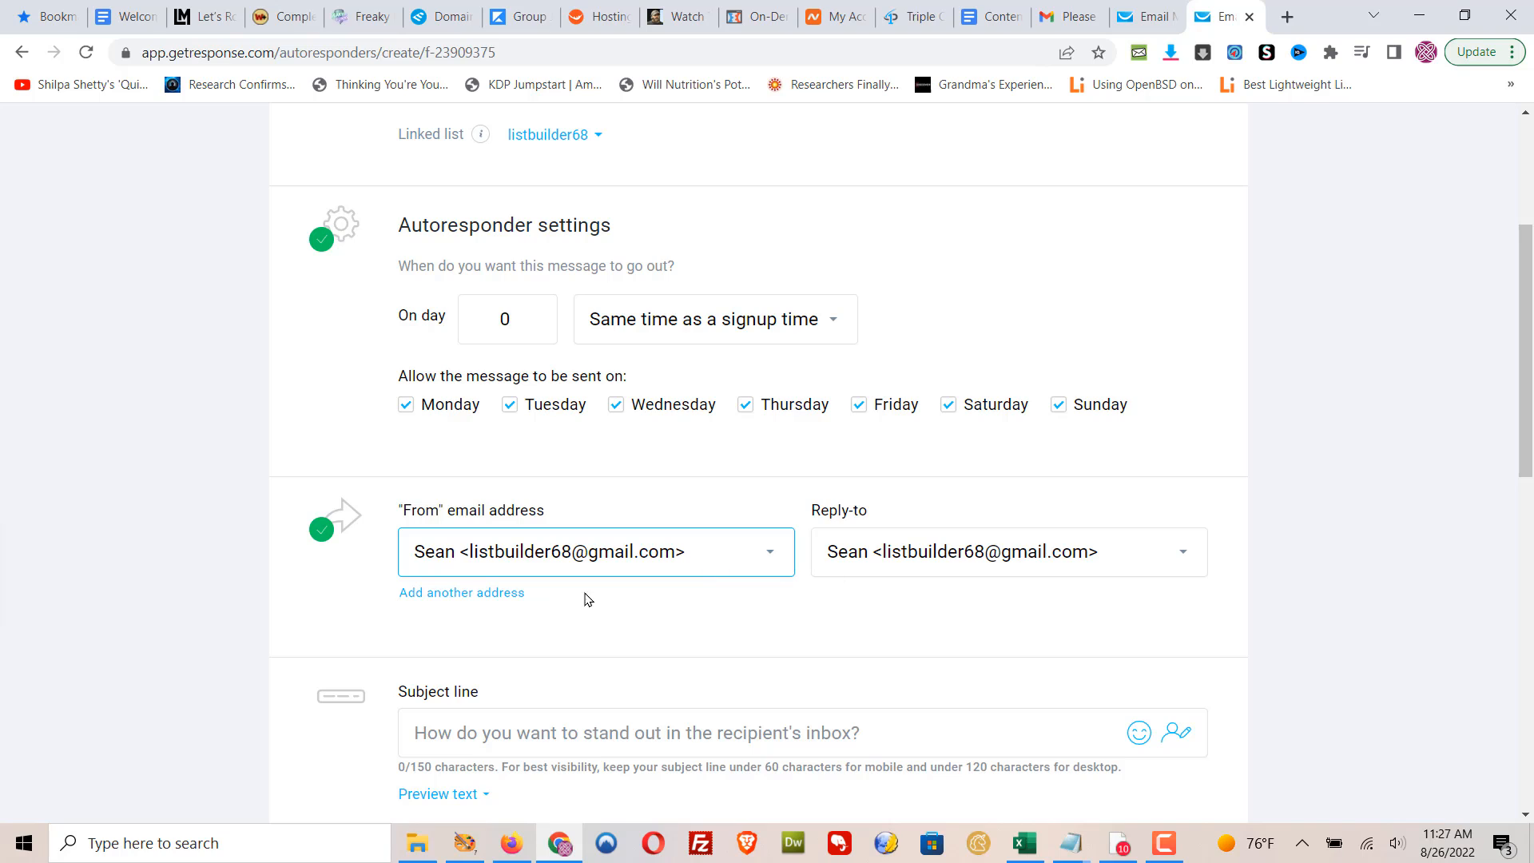
{"action": "left_click", "coordinate": [1351, 518]}
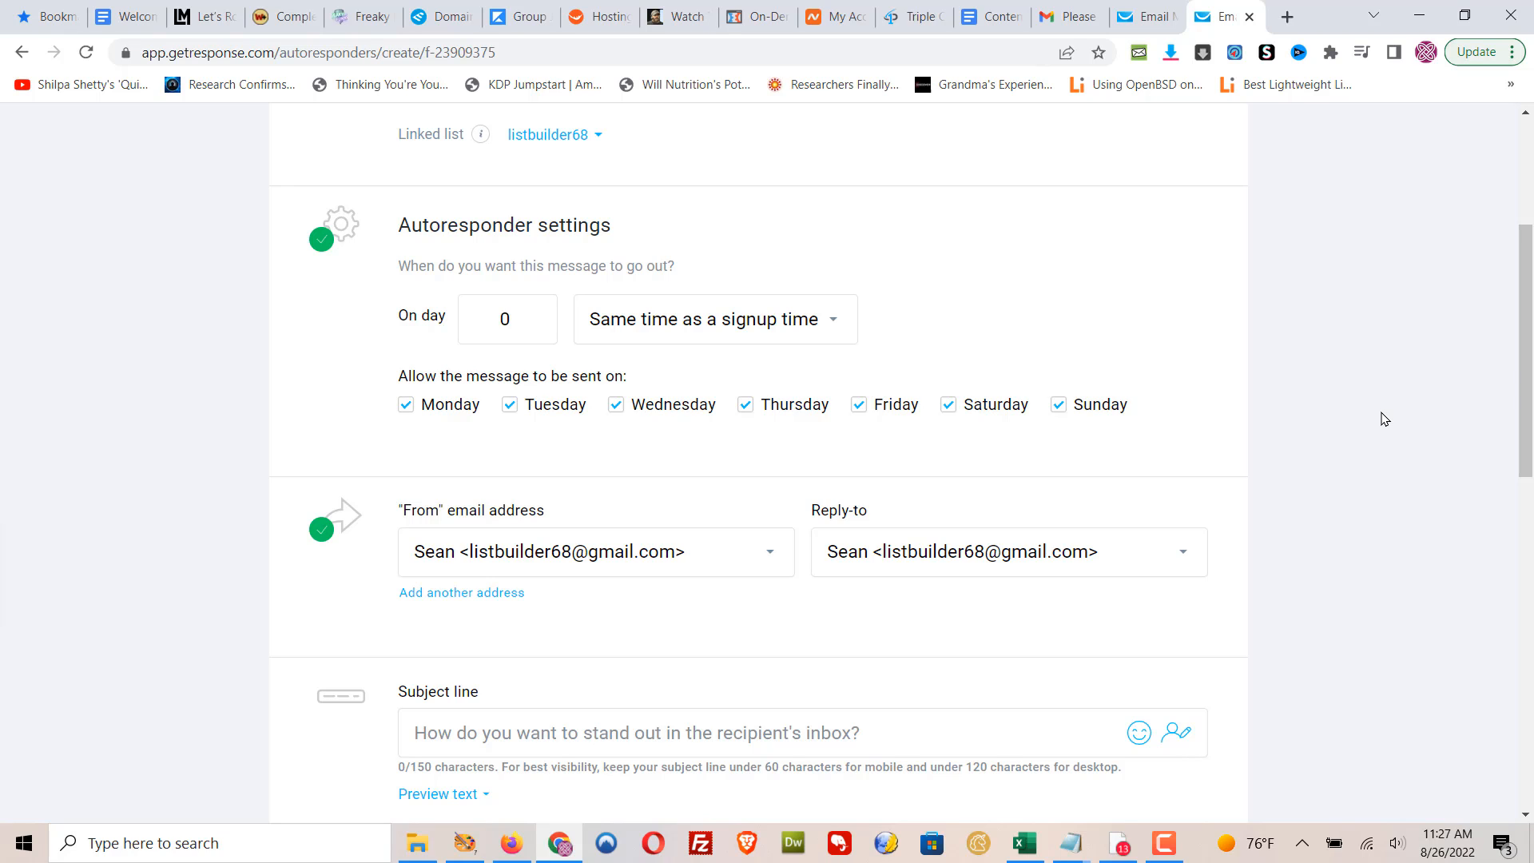
Enter "Welcome to the club..." as the autoresponder's subject line.
{"action": "scroll", "coordinate": [1384, 418], "scroll_direction": "down", "scroll_amount": 3}
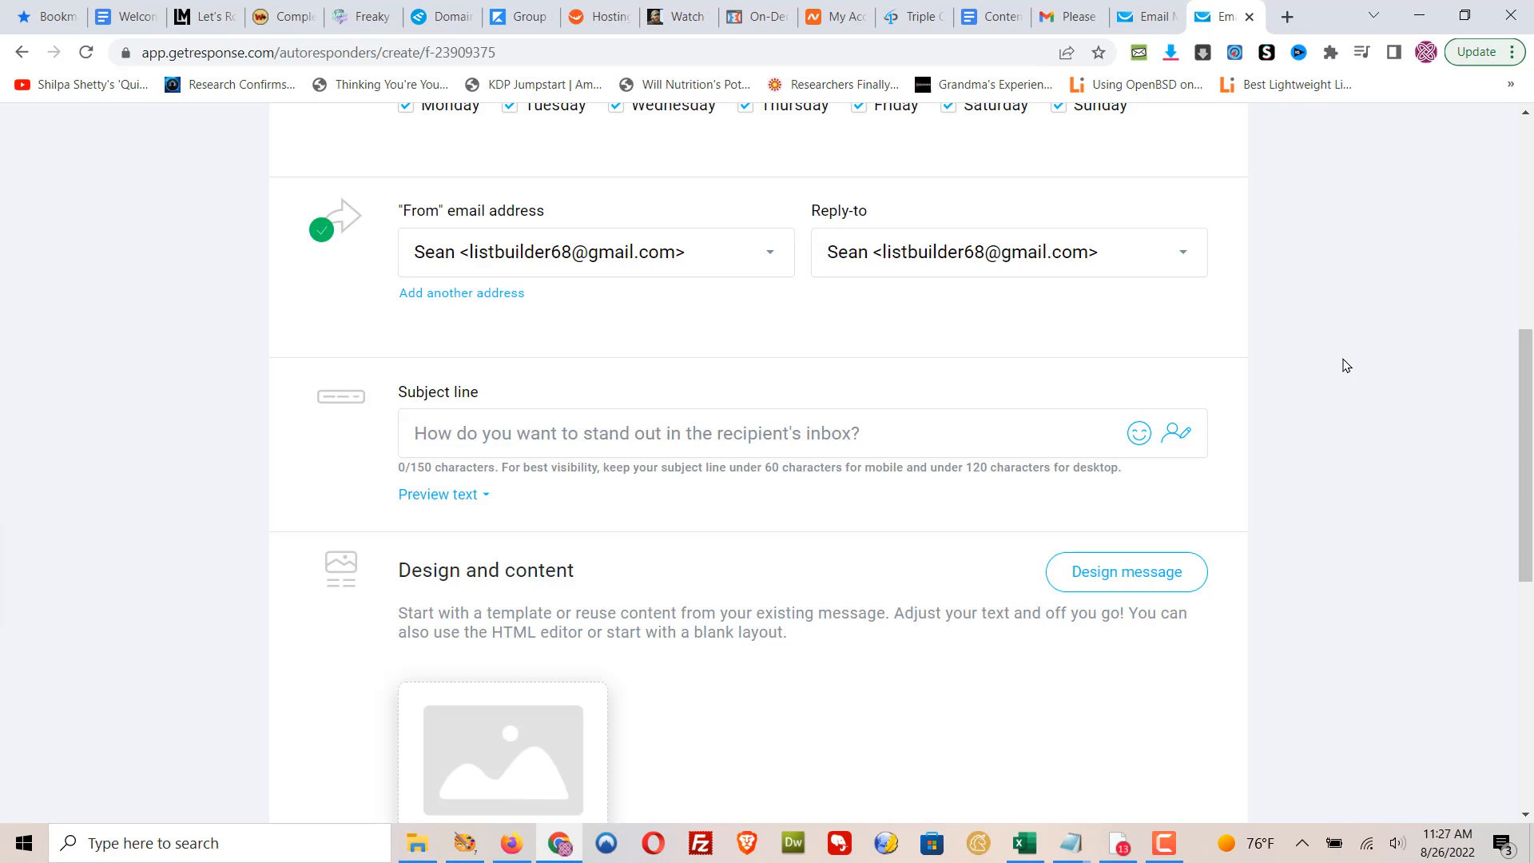
{"action": "left_click", "coordinate": [663, 433]}
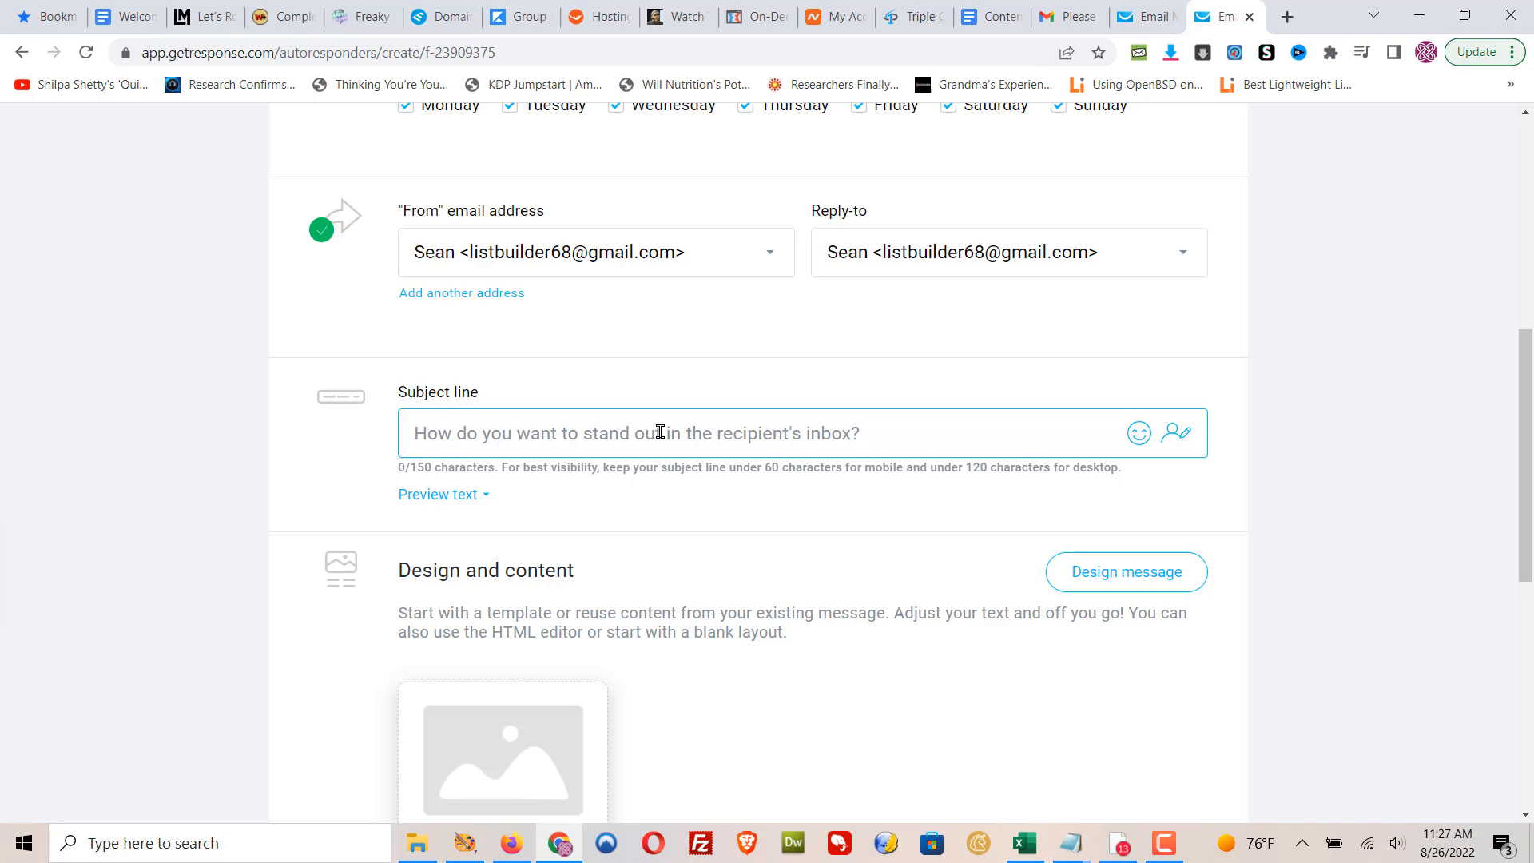
{"action": "type", "text": "We"}
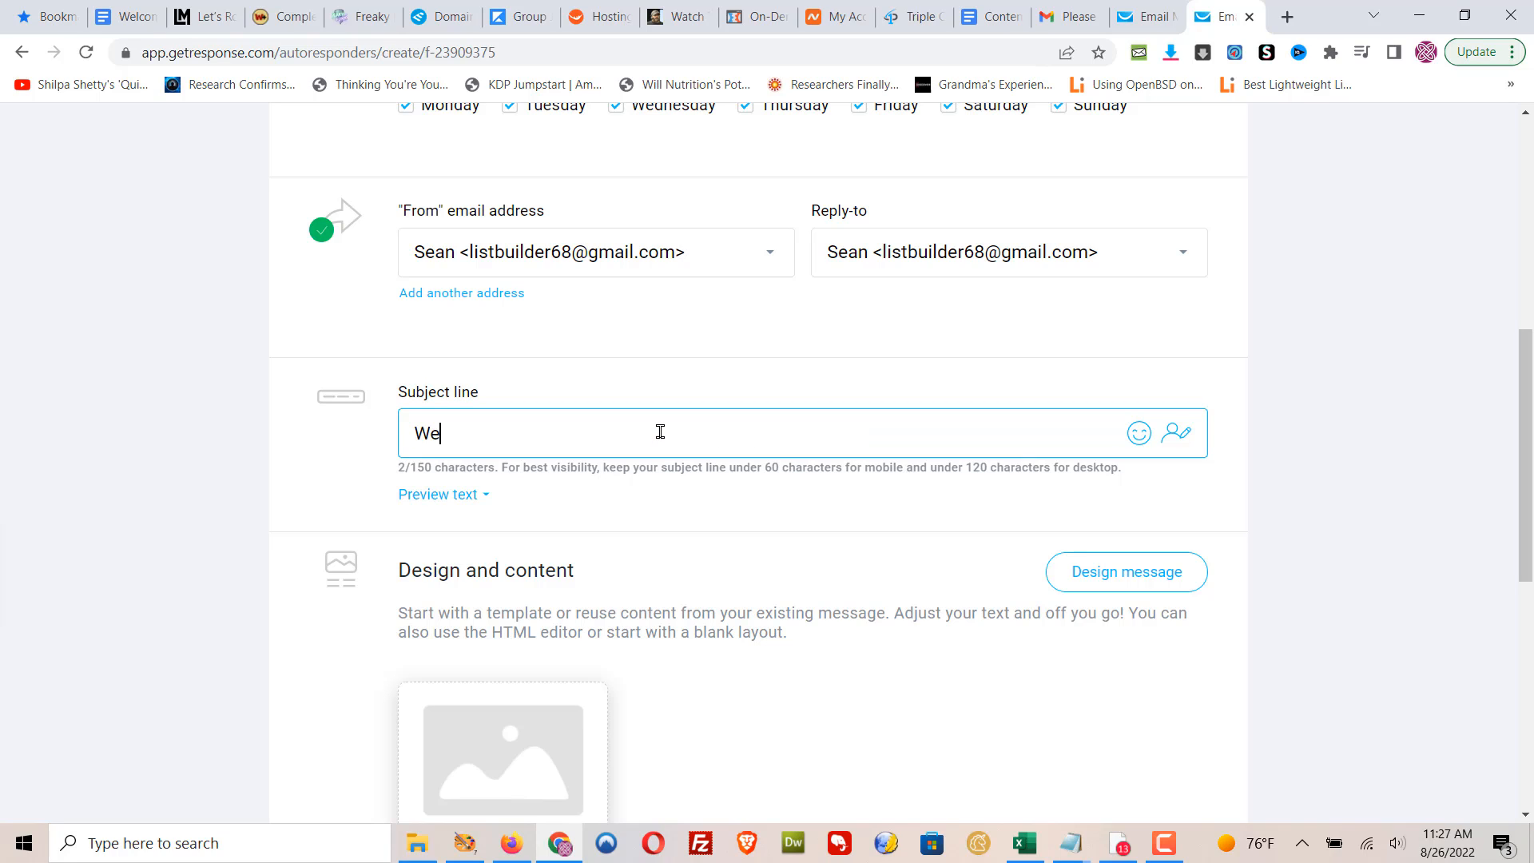
{"action": "type", "text": "lcome to the club"}
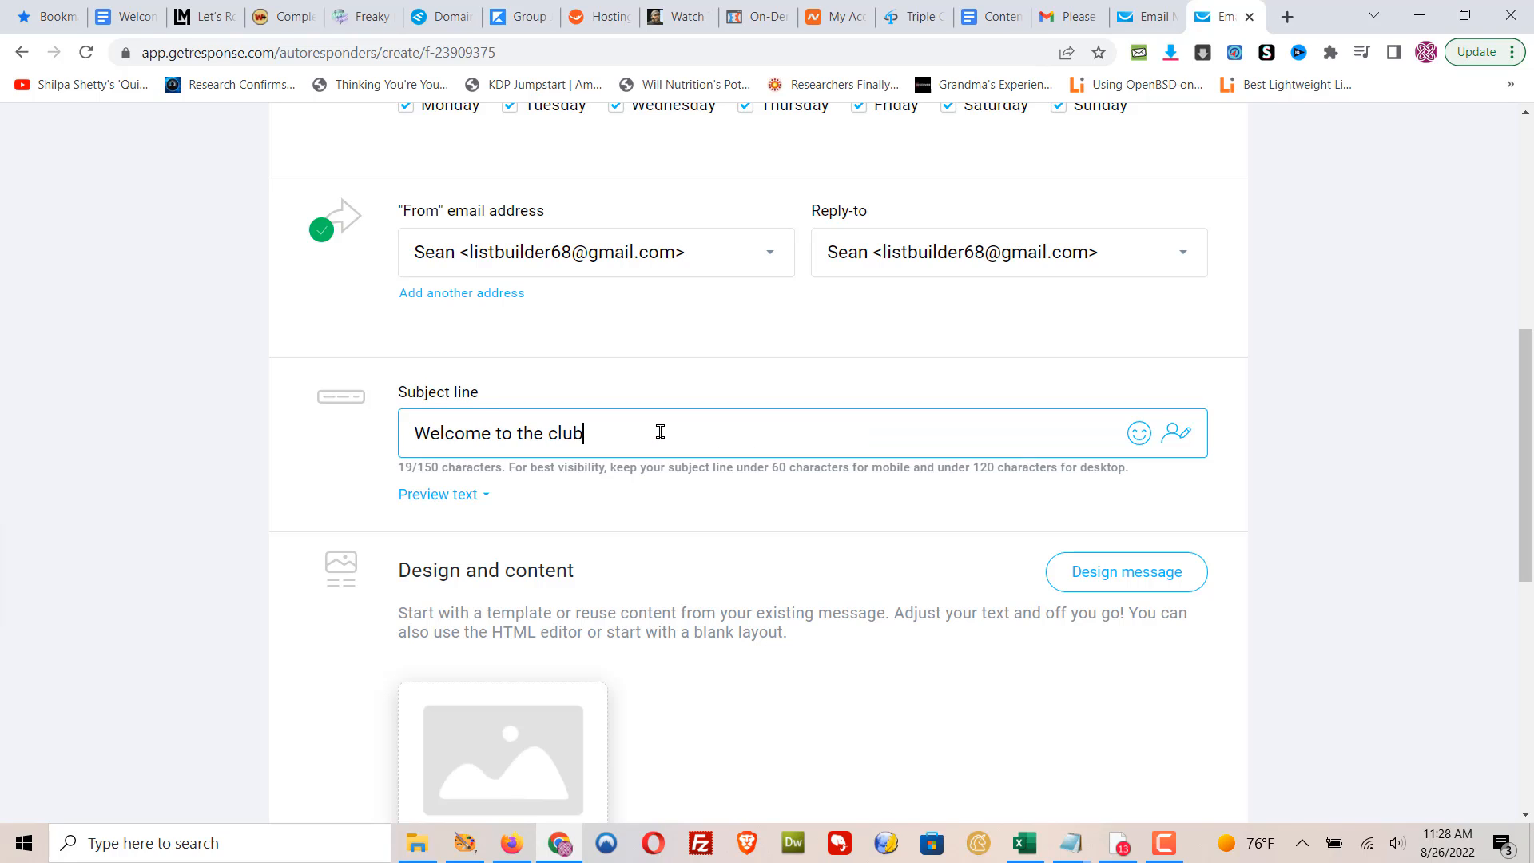
{"action": "type", "text": "..."}
Start designing the autoresponder message, look through the predesigned templates and use the empty Blank template.
{"action": "scroll", "coordinate": [1366, 547], "scroll_direction": "down", "scroll_amount": 3}
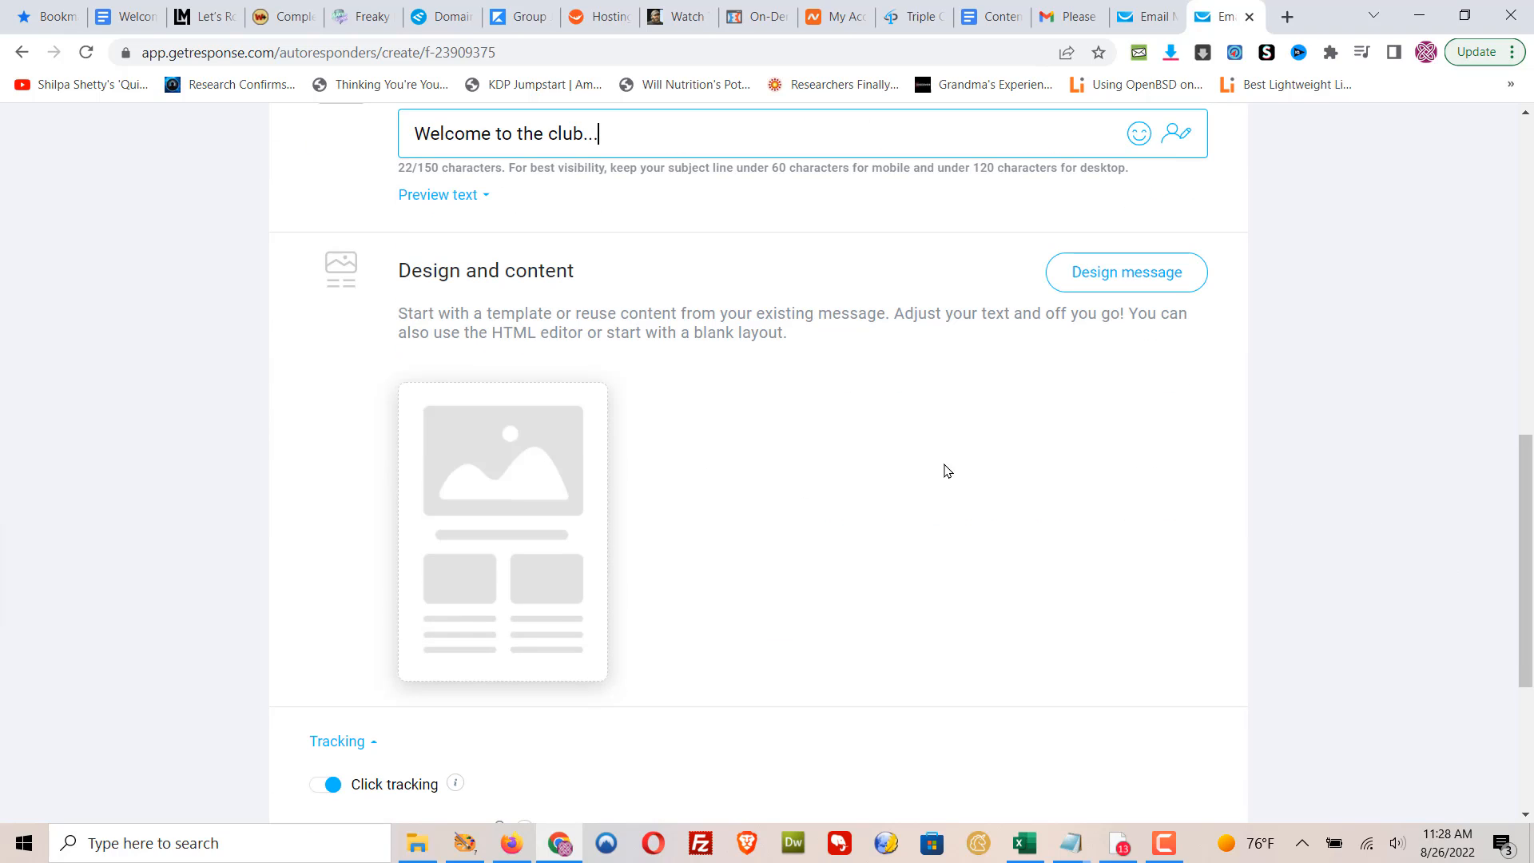
{"action": "left_click", "coordinate": [1099, 283]}
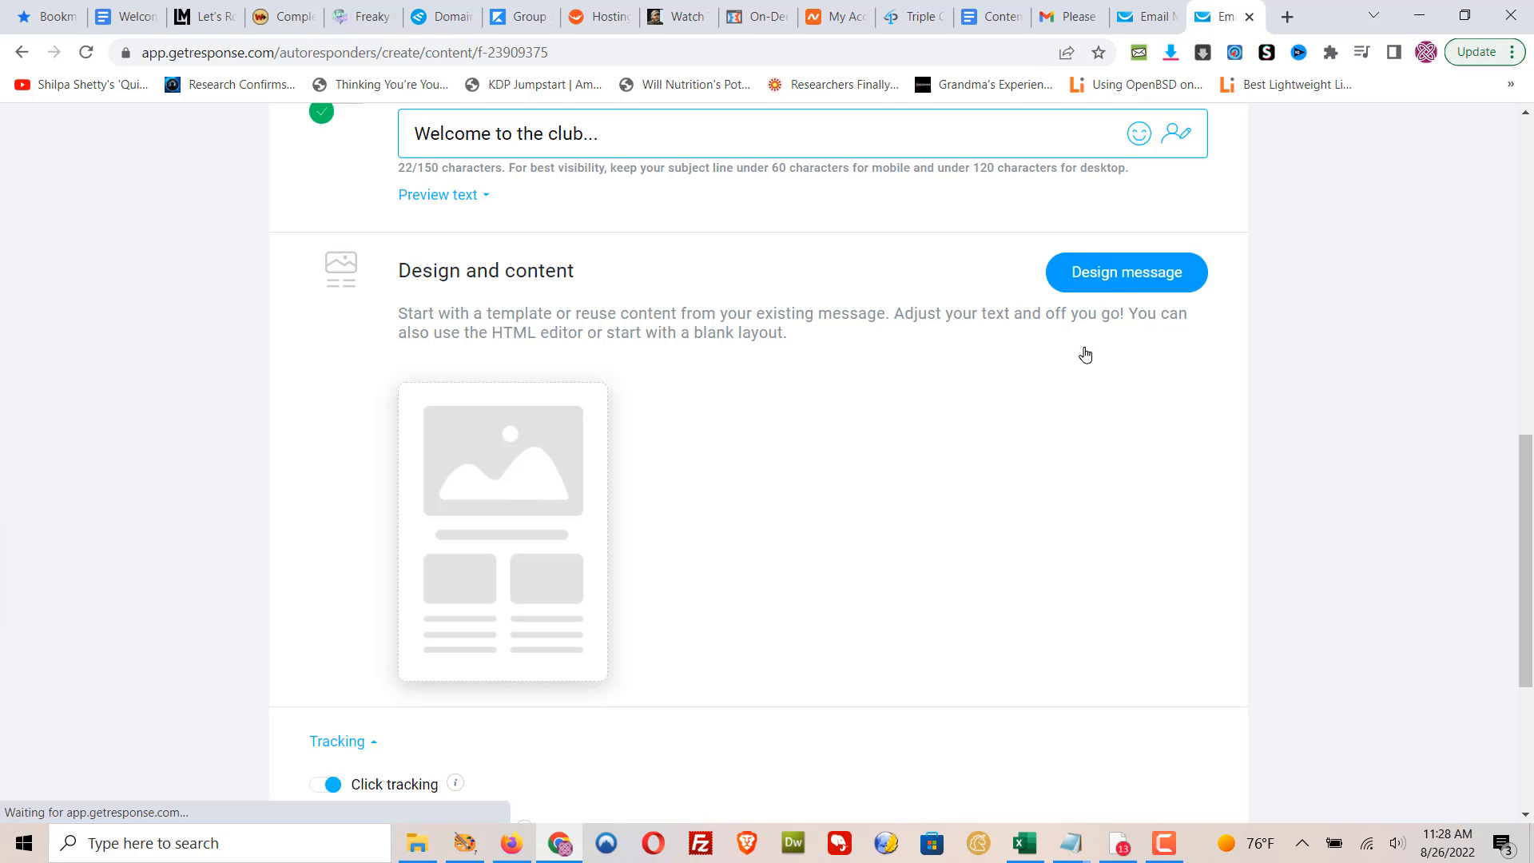
{"action": "scroll", "coordinate": [1027, 374], "scroll_direction": "down", "scroll_amount": 7}
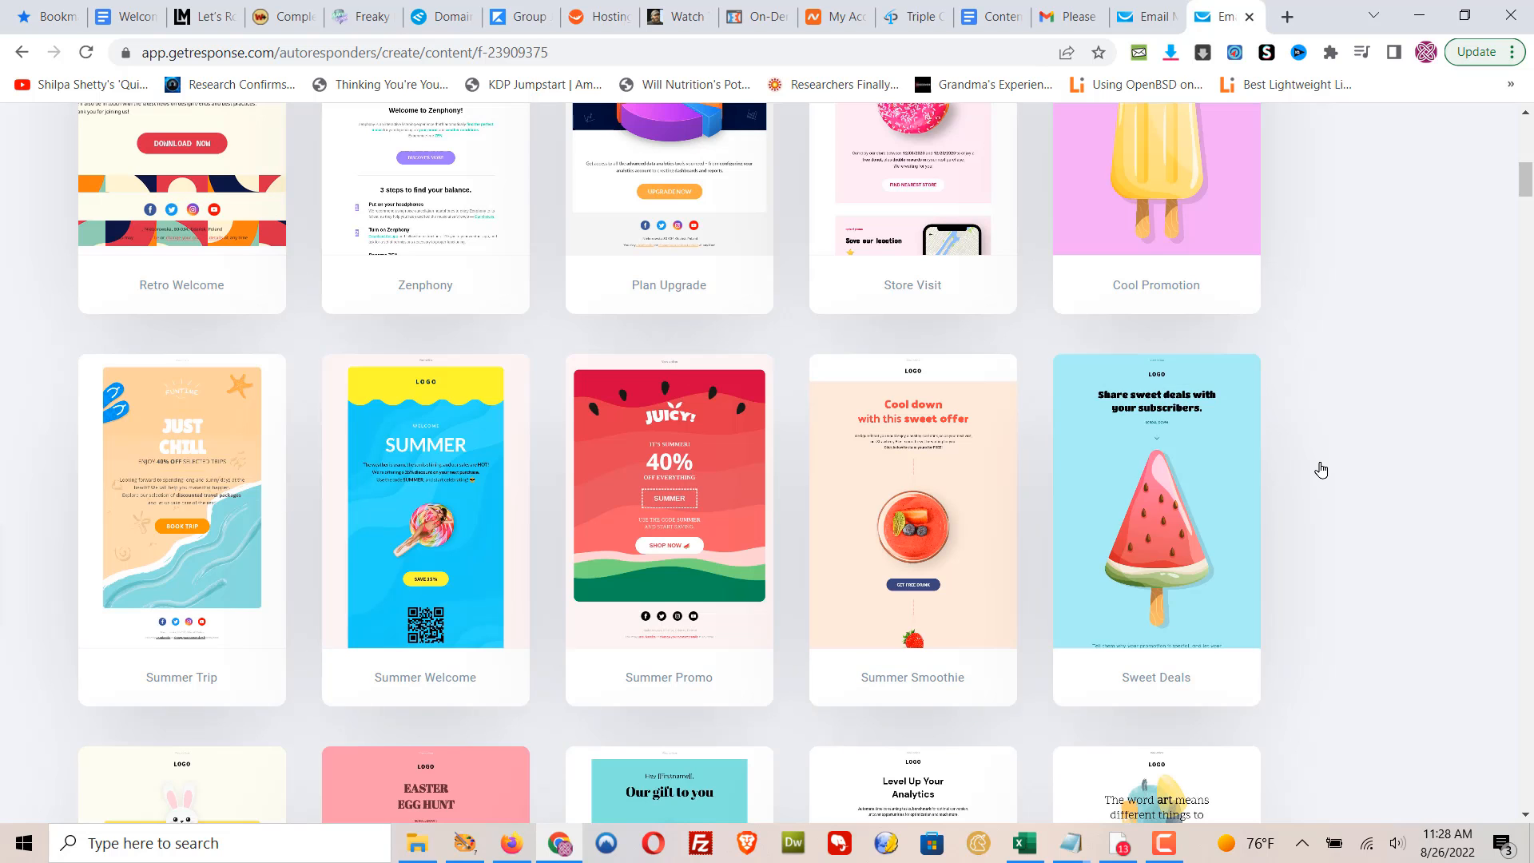
{"action": "scroll", "coordinate": [1318, 469], "scroll_direction": "up", "scroll_amount": 8}
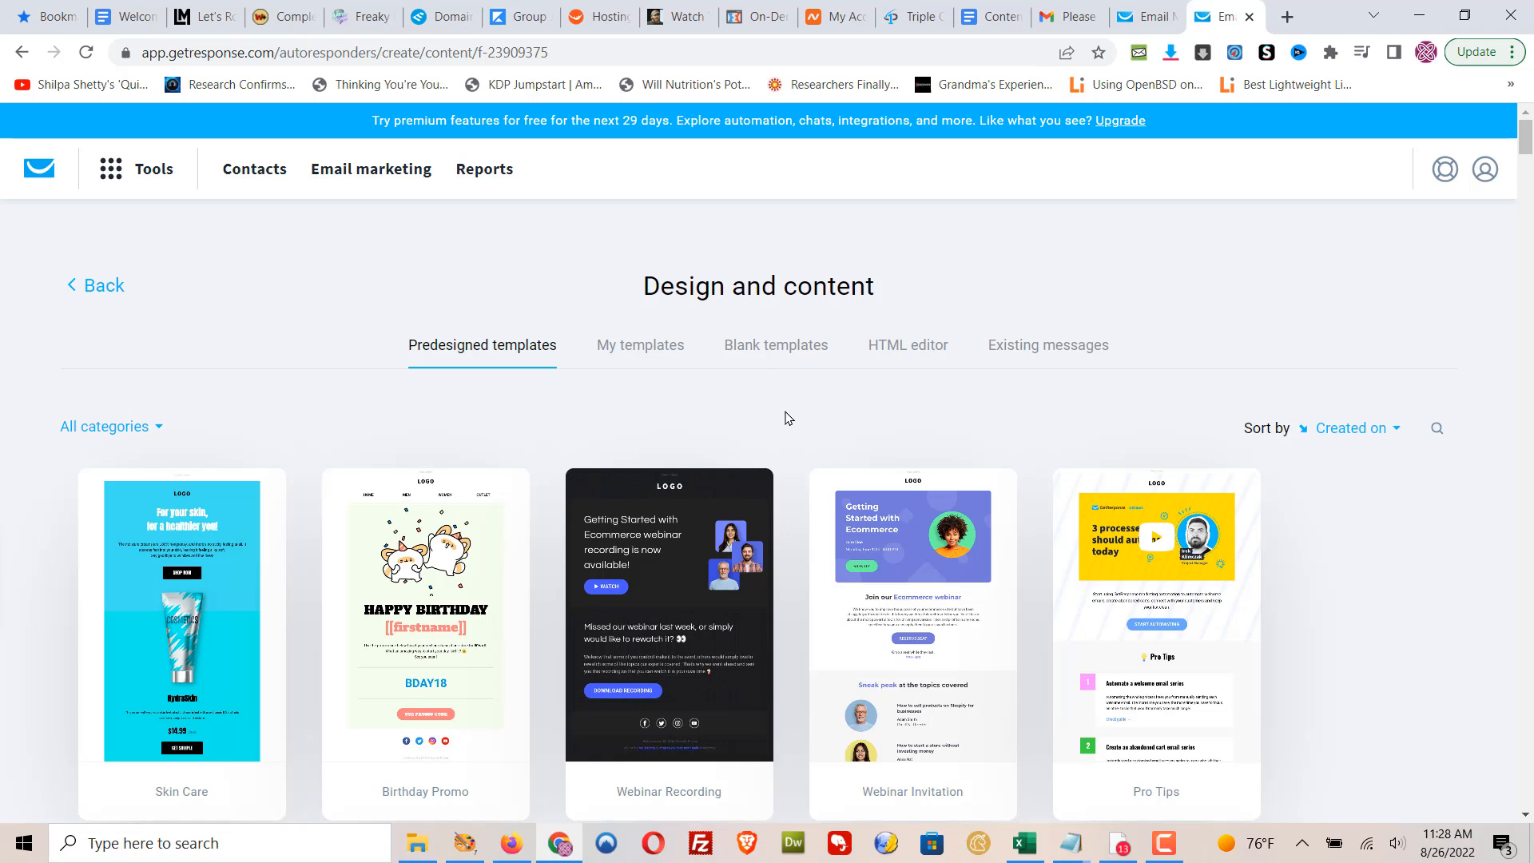
{"action": "left_click", "coordinate": [769, 348]}
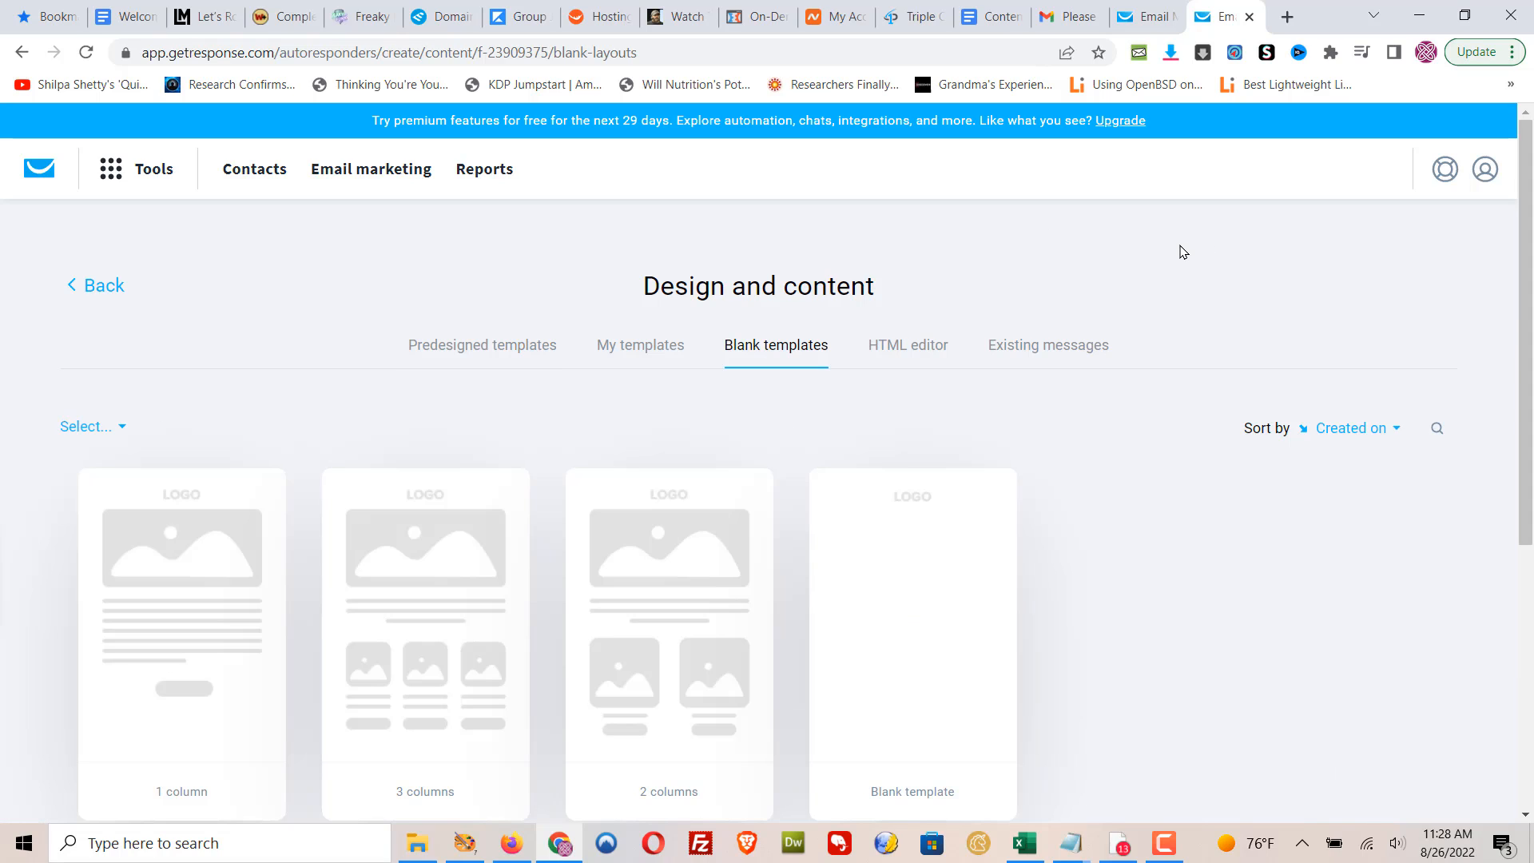
{"action": "scroll", "coordinate": [1180, 251], "scroll_direction": "down", "scroll_amount": 3}
{"action": "mouse_move", "coordinate": [921, 294]}
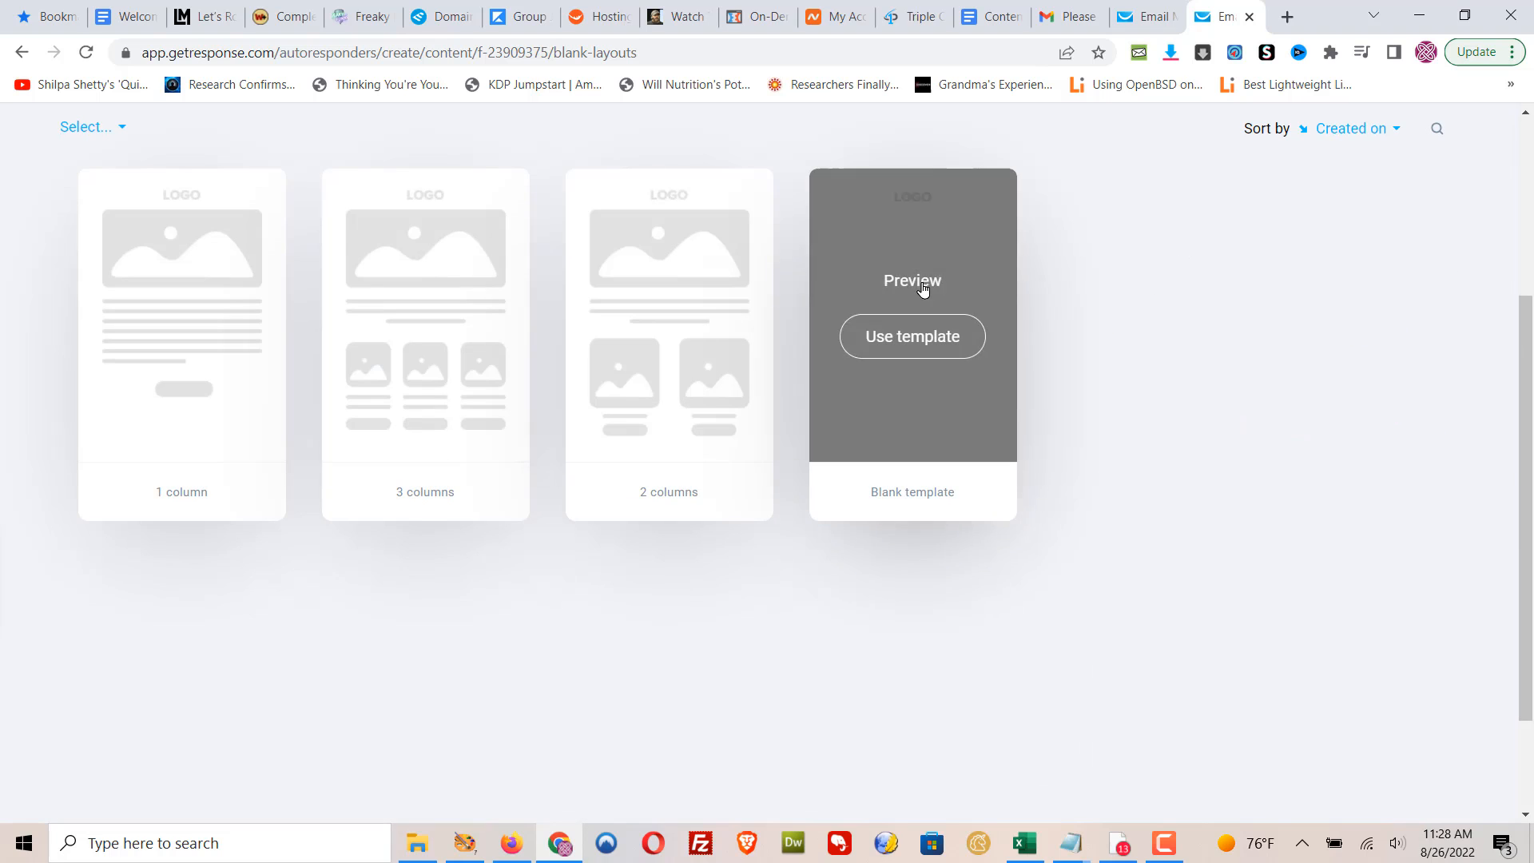
{"action": "left_click", "coordinate": [914, 339]}
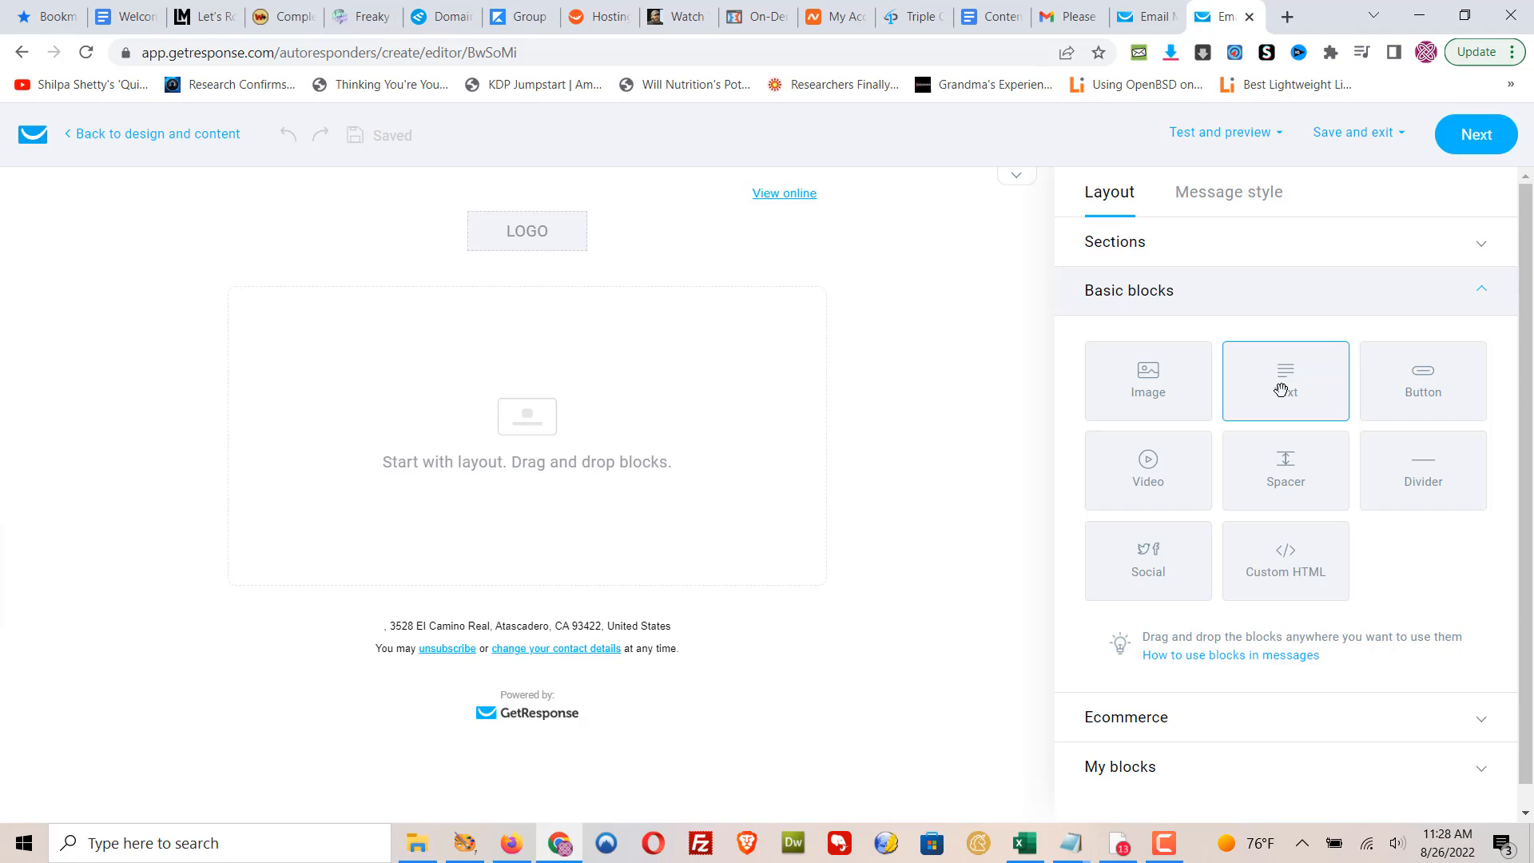
Add a text block to the message body and enter the placeholder text "asdfasdfasdf".
{"action": "left_click_drag", "start_coordinate": [1281, 390], "coordinate": [515, 419]}
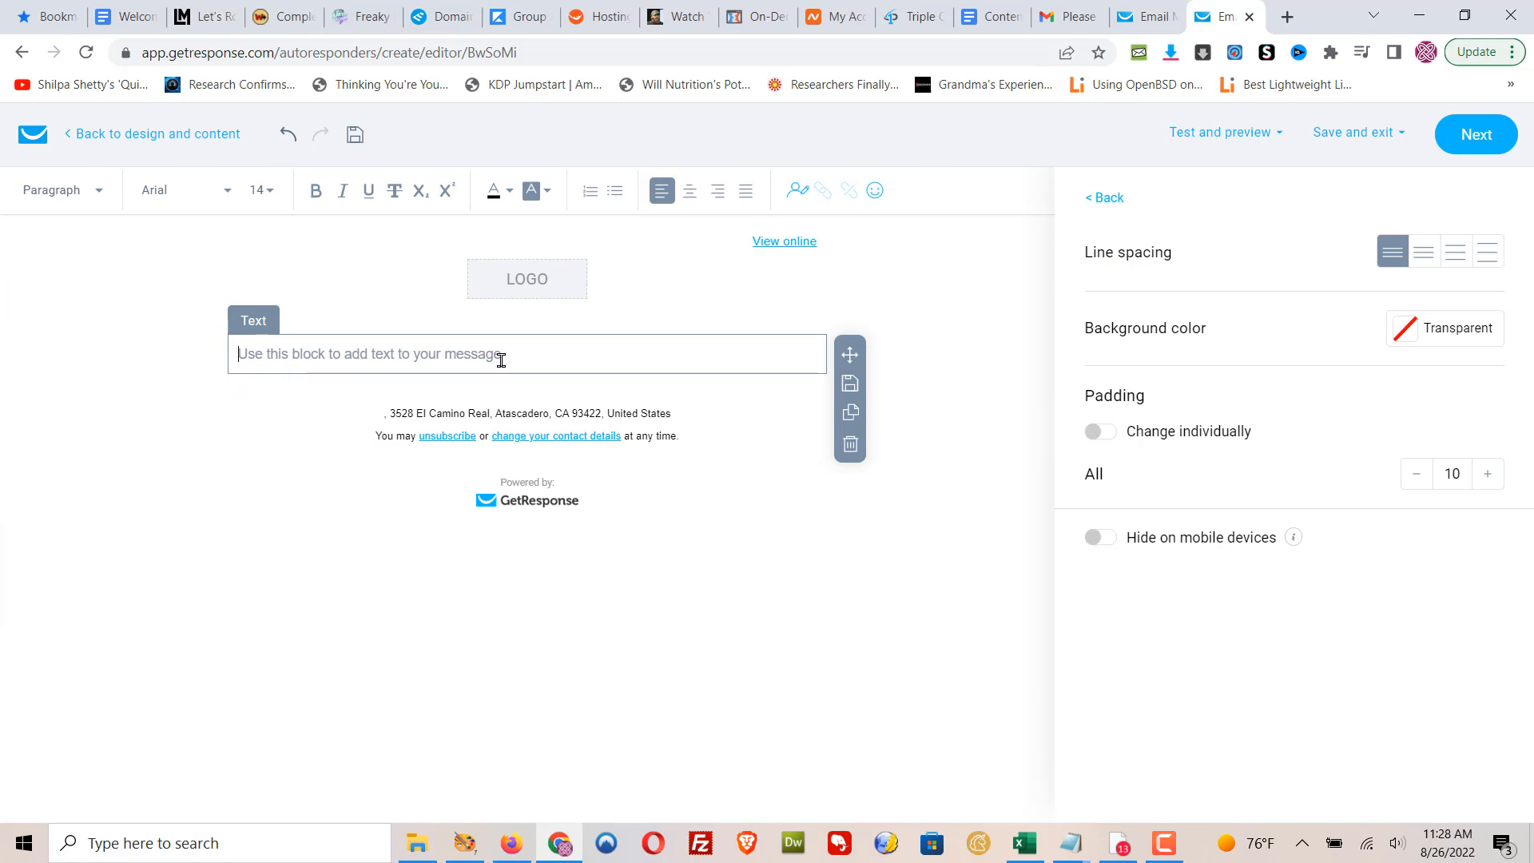
{"action": "type", "text": "asdfasdfasdf"}
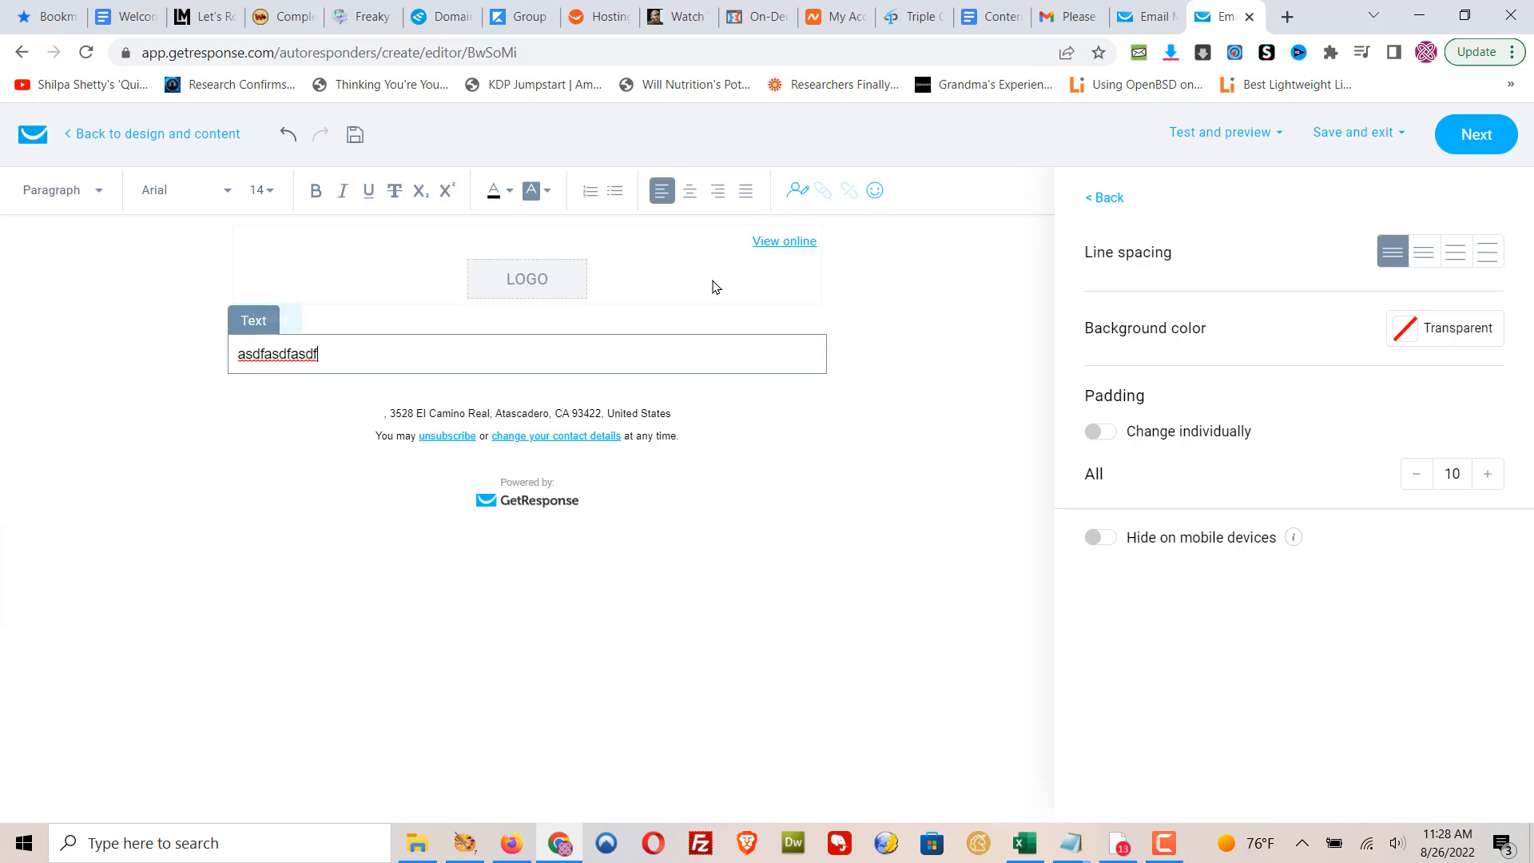
Hide the "View online" link and the logo in the message header.
{"action": "left_click", "coordinate": [655, 275]}
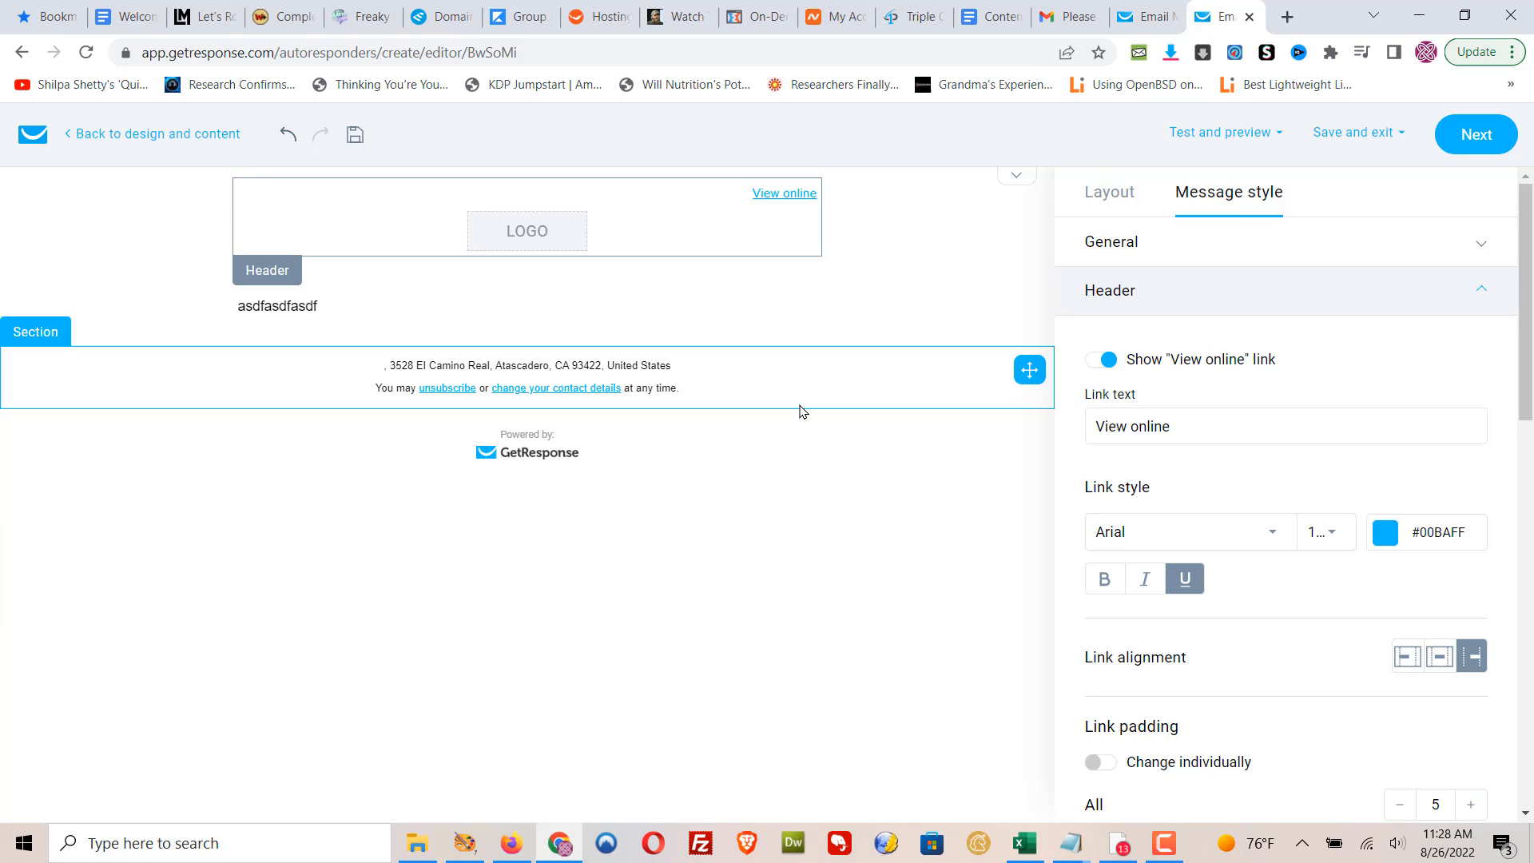
{"action": "left_click", "coordinate": [1095, 365]}
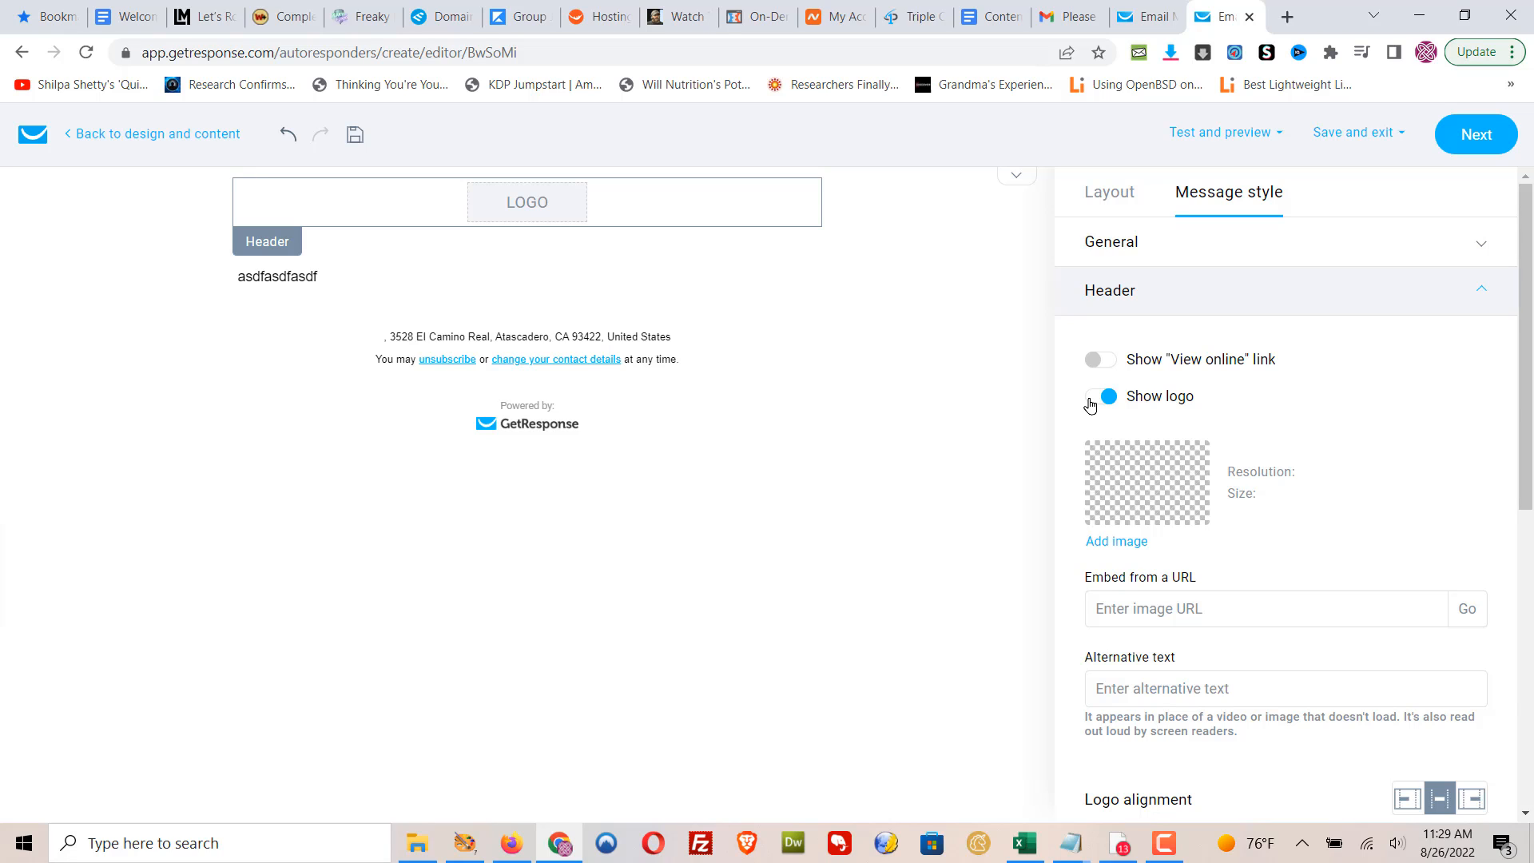
{"action": "left_click", "coordinate": [1090, 401]}
Copy the email body from the untitled Notepad document, from "Is it really possible" to the signature, and paste it over the message's placeholder text.
{"action": "left_click", "coordinate": [340, 213]}
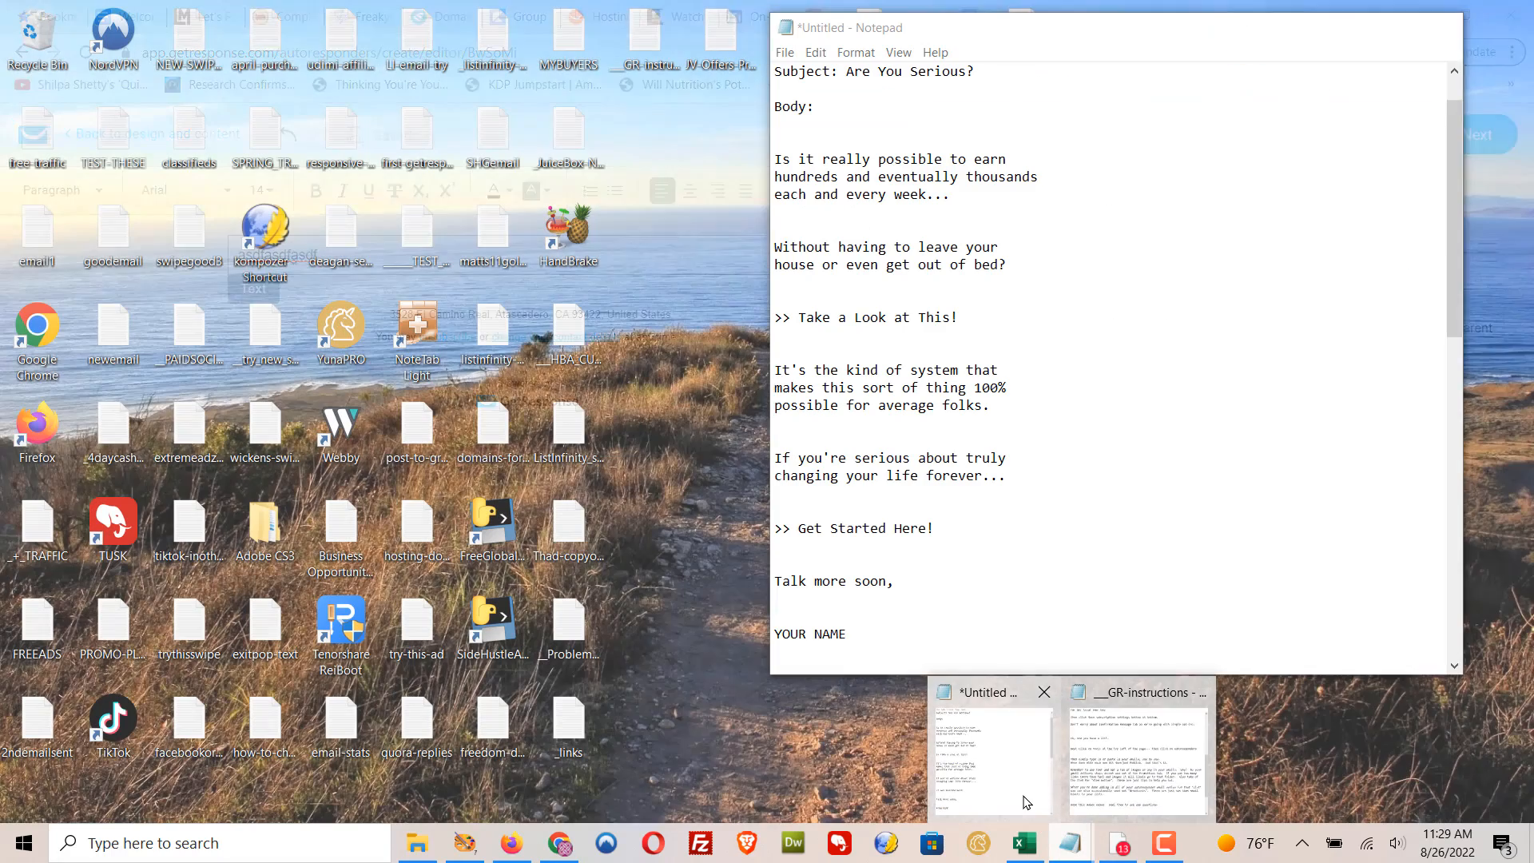
{"action": "left_click", "coordinate": [1005, 786]}
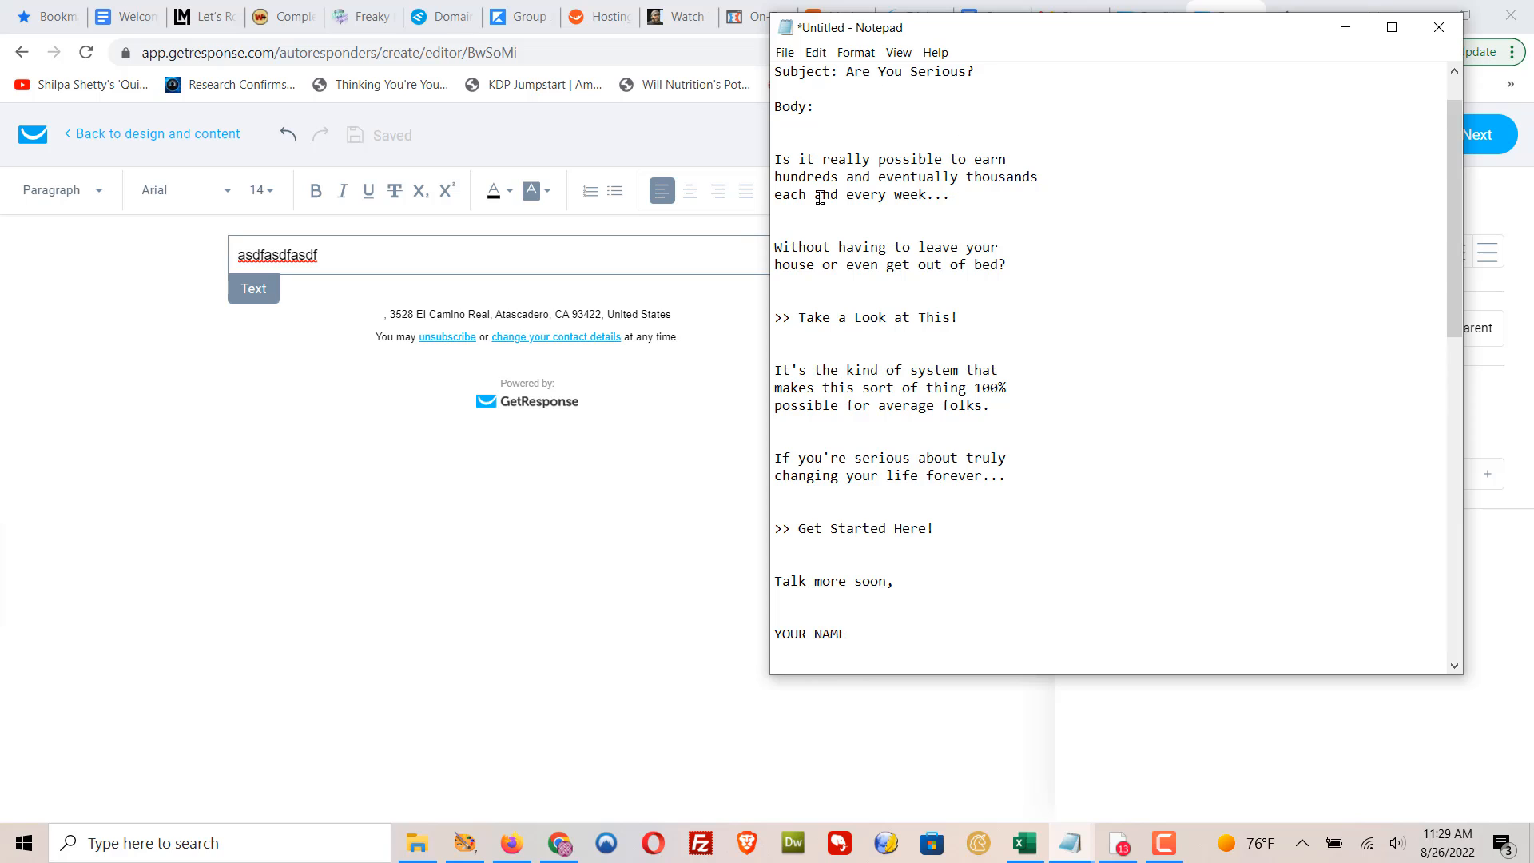
{"action": "left_click_drag", "start_coordinate": [780, 160], "coordinate": [924, 640]}
{"action": "right_click", "coordinate": [900, 409]}
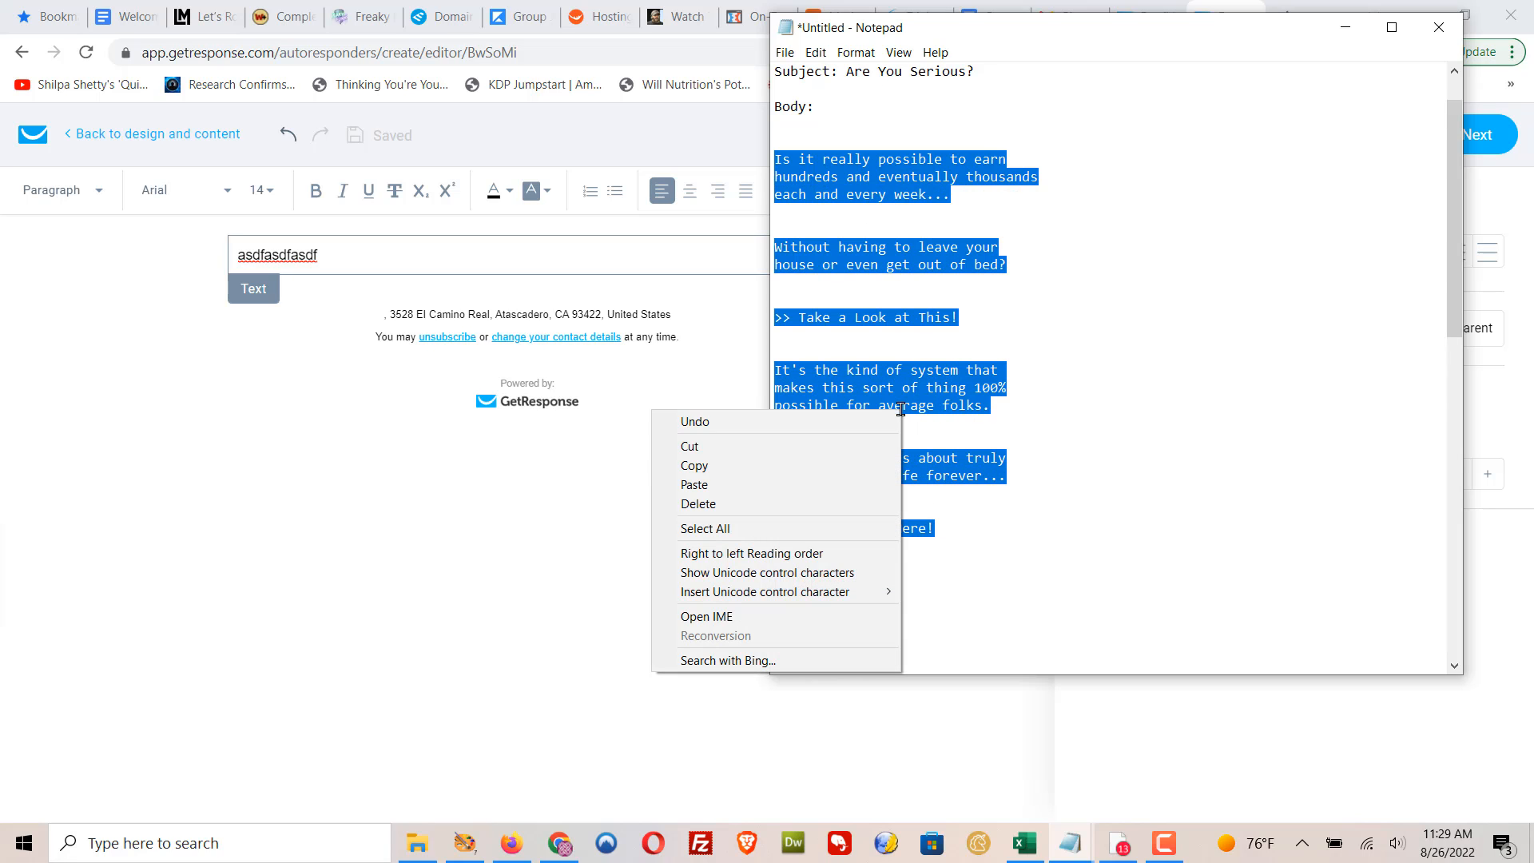
{"action": "left_click", "coordinate": [866, 465]}
{"action": "left_click", "coordinate": [467, 256]}
{"action": "left_click_drag", "start_coordinate": [318, 254], "coordinate": [212, 246]}
{"action": "key", "text": "ctrl+v"}
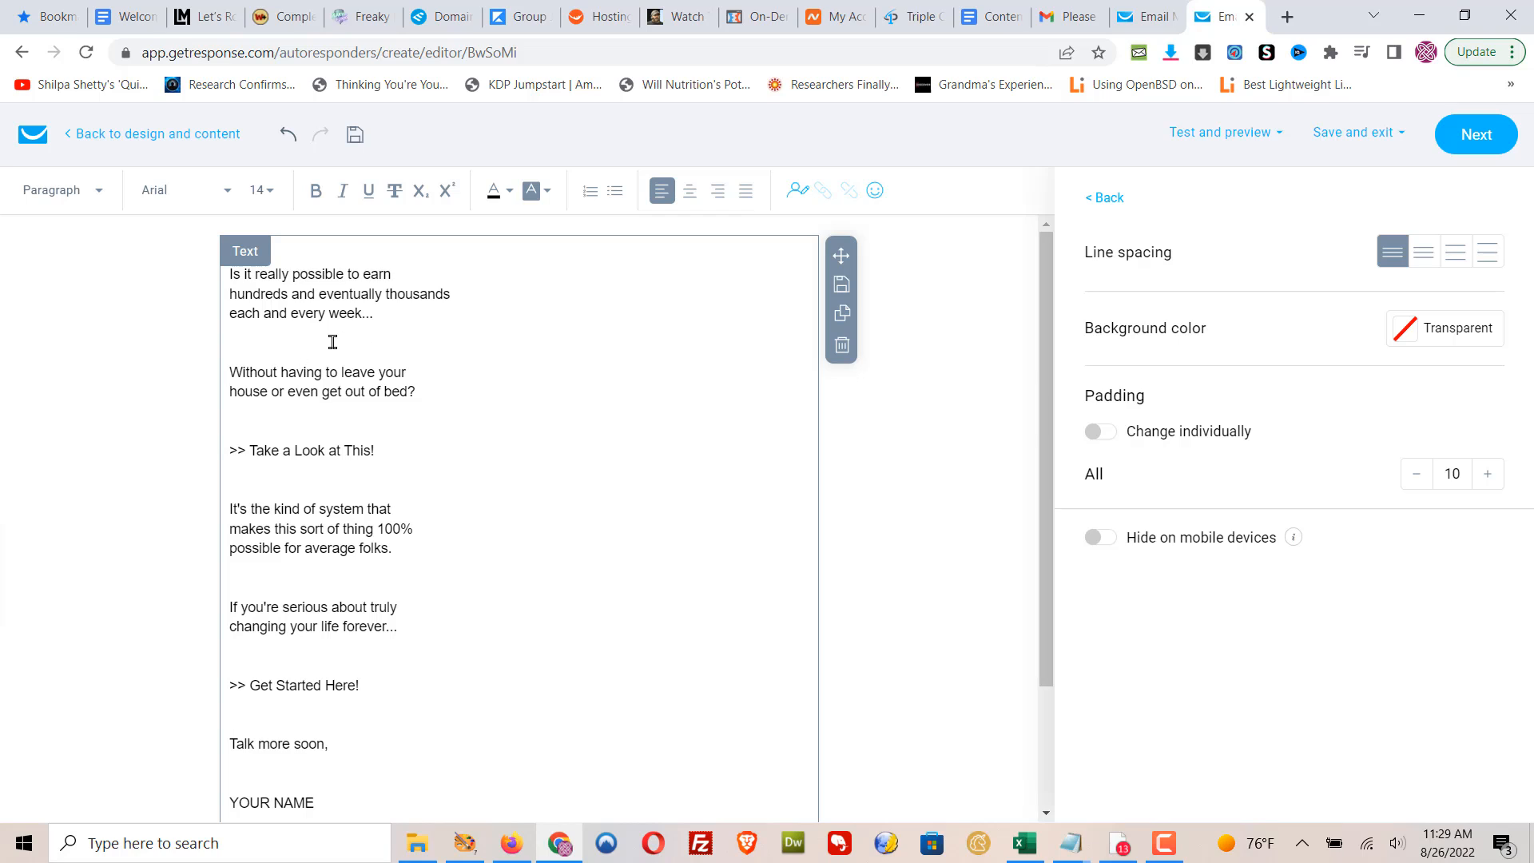
{"action": "left_click", "coordinate": [385, 343]}
{"action": "left_click", "coordinate": [441, 435]}
{"action": "left_click_drag", "start_coordinate": [248, 450], "coordinate": [370, 450]}
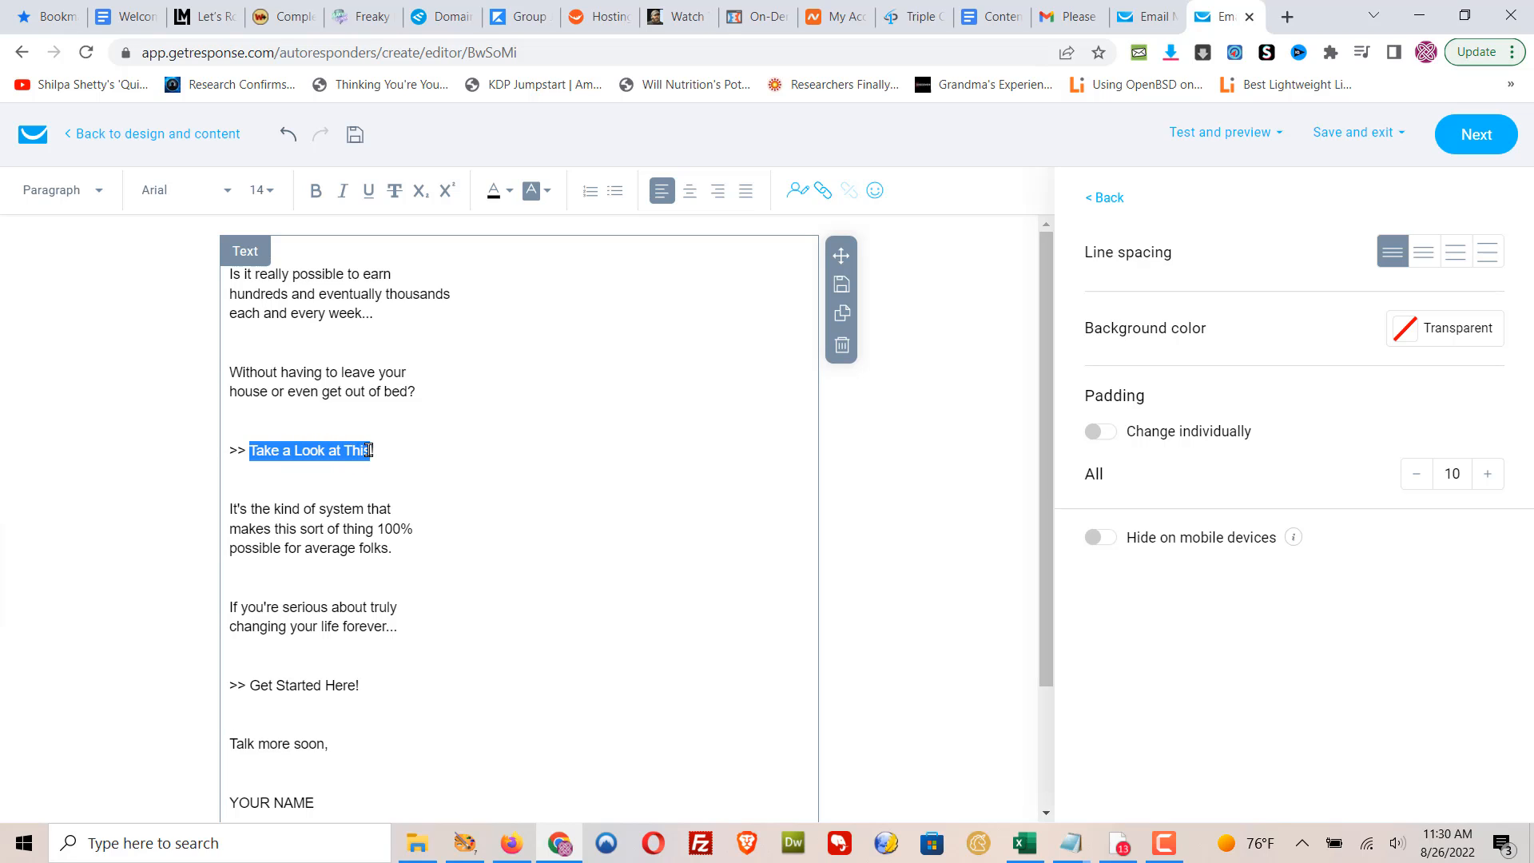
{"action": "left_click", "coordinate": [823, 191]}
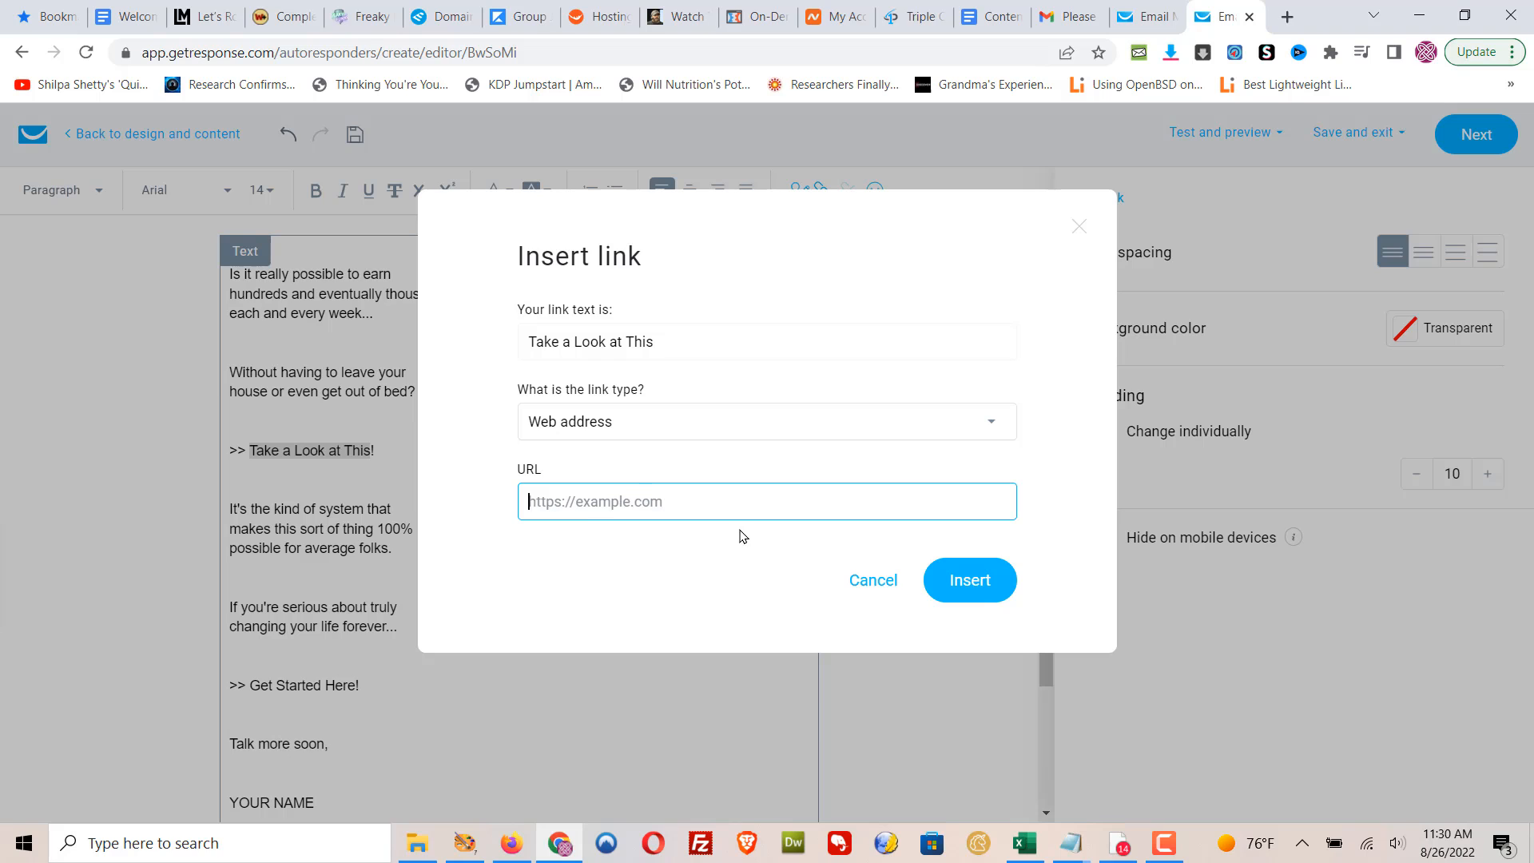
{"action": "left_click", "coordinate": [859, 583]}
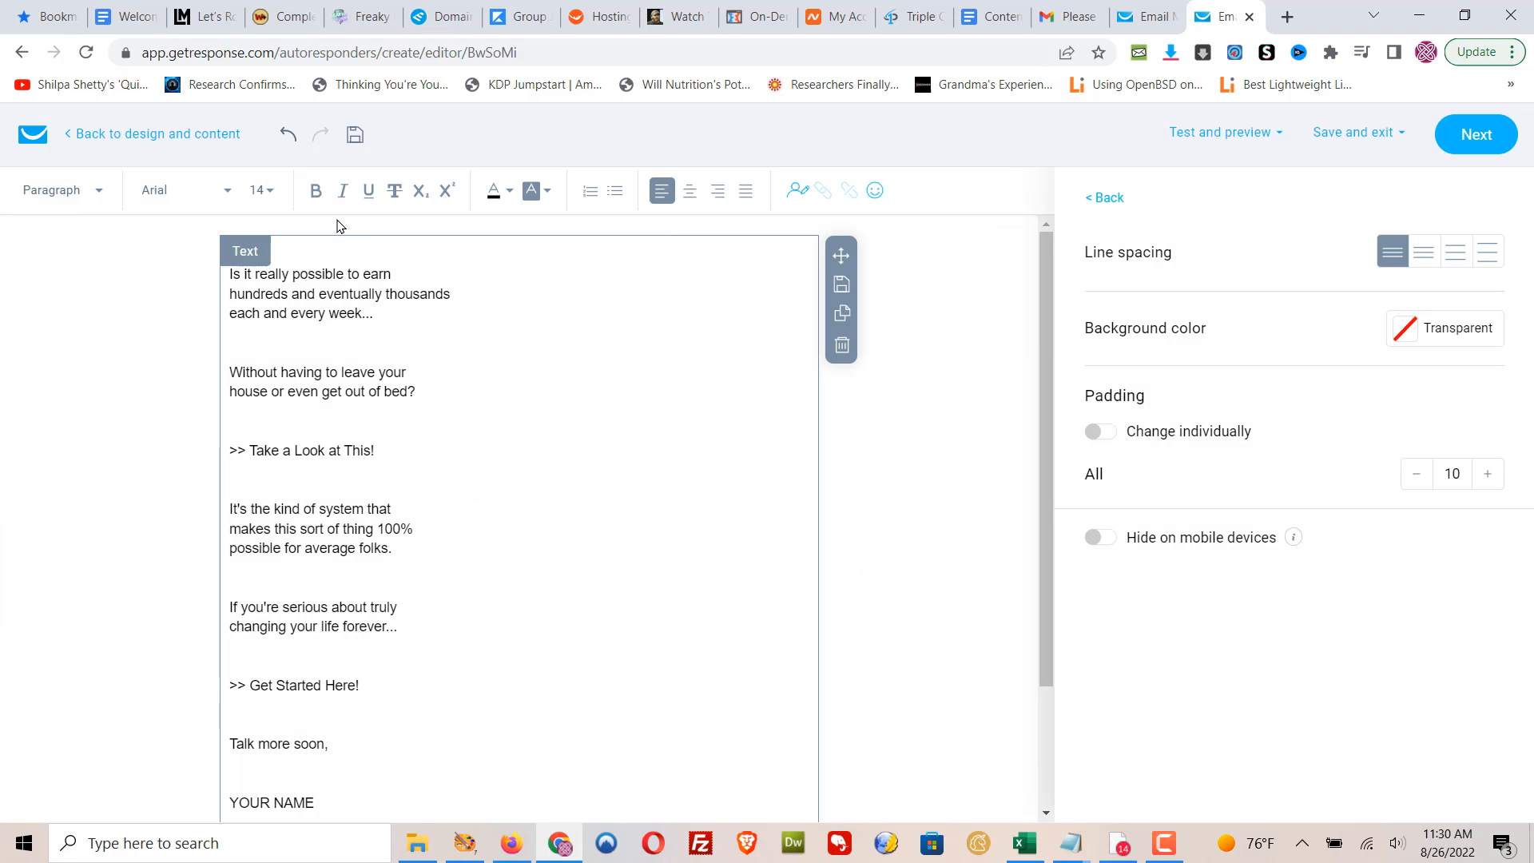
Try to make the ">> Take a Look at This!" line of the message bold.
{"action": "left_click_drag", "start_coordinate": [256, 449], "coordinate": [317, 450]}
{"action": "triple_click", "coordinate": [318, 449]}
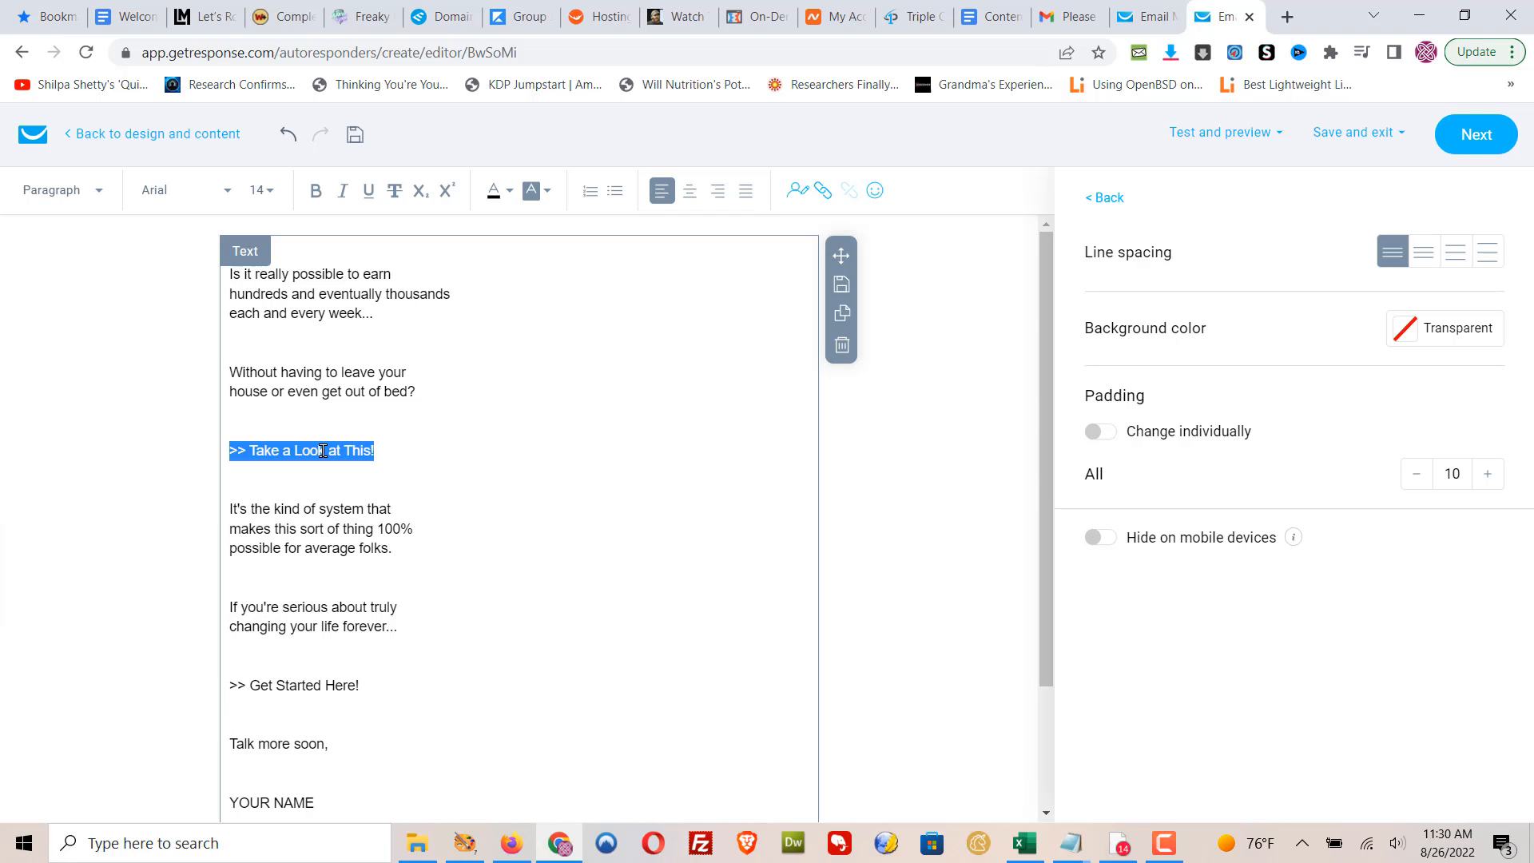
{"action": "left_click", "coordinate": [315, 191]}
{"action": "left_click", "coordinate": [477, 544]}
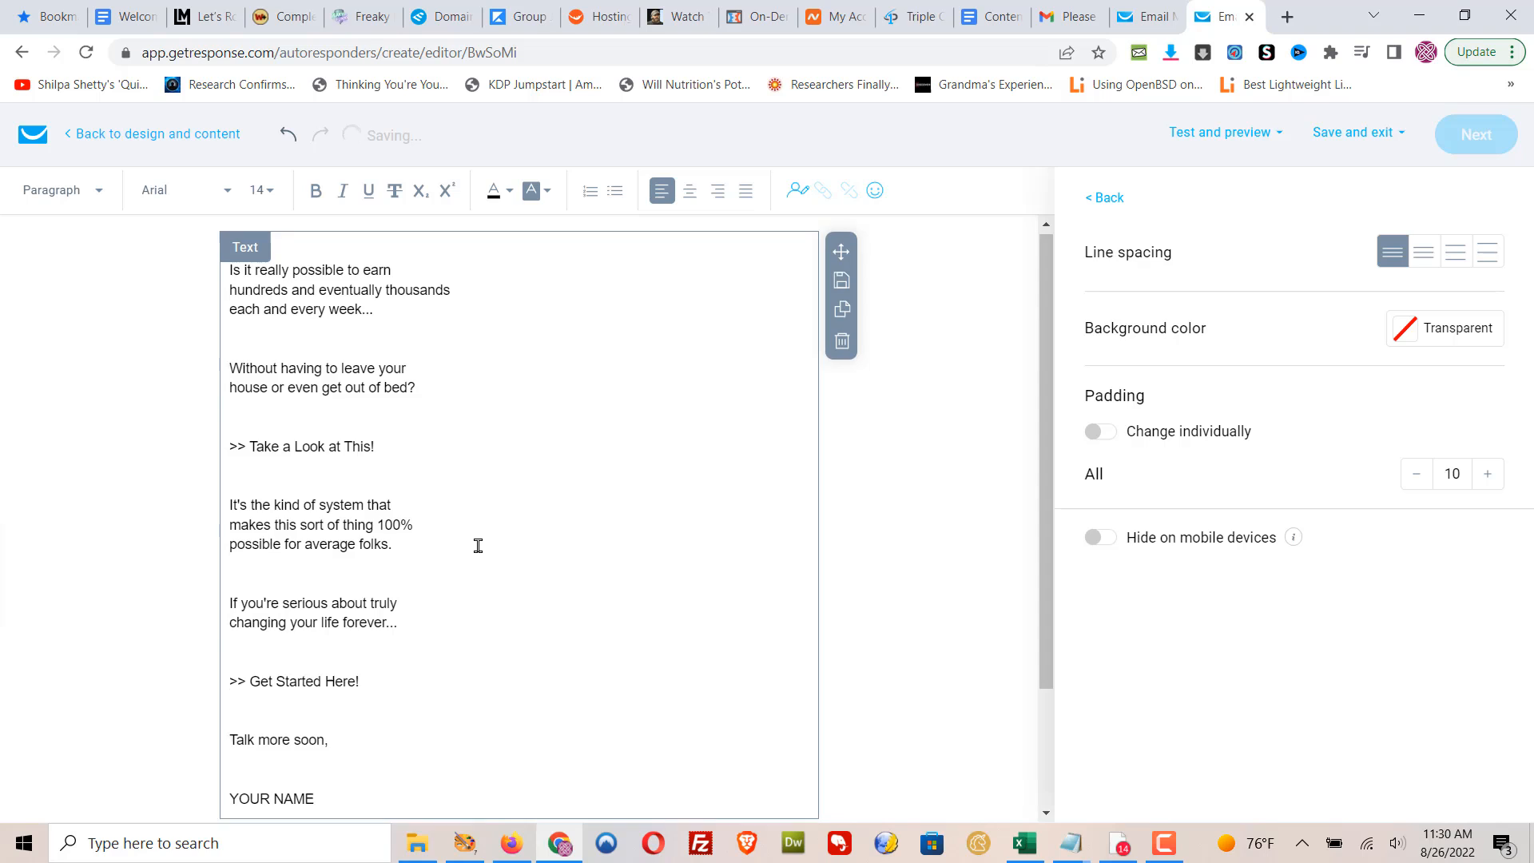
Check the message body down to the footer, finish the design and return to the autoresponder settings.
{"action": "scroll", "coordinate": [478, 546], "scroll_direction": "down", "scroll_amount": 2}
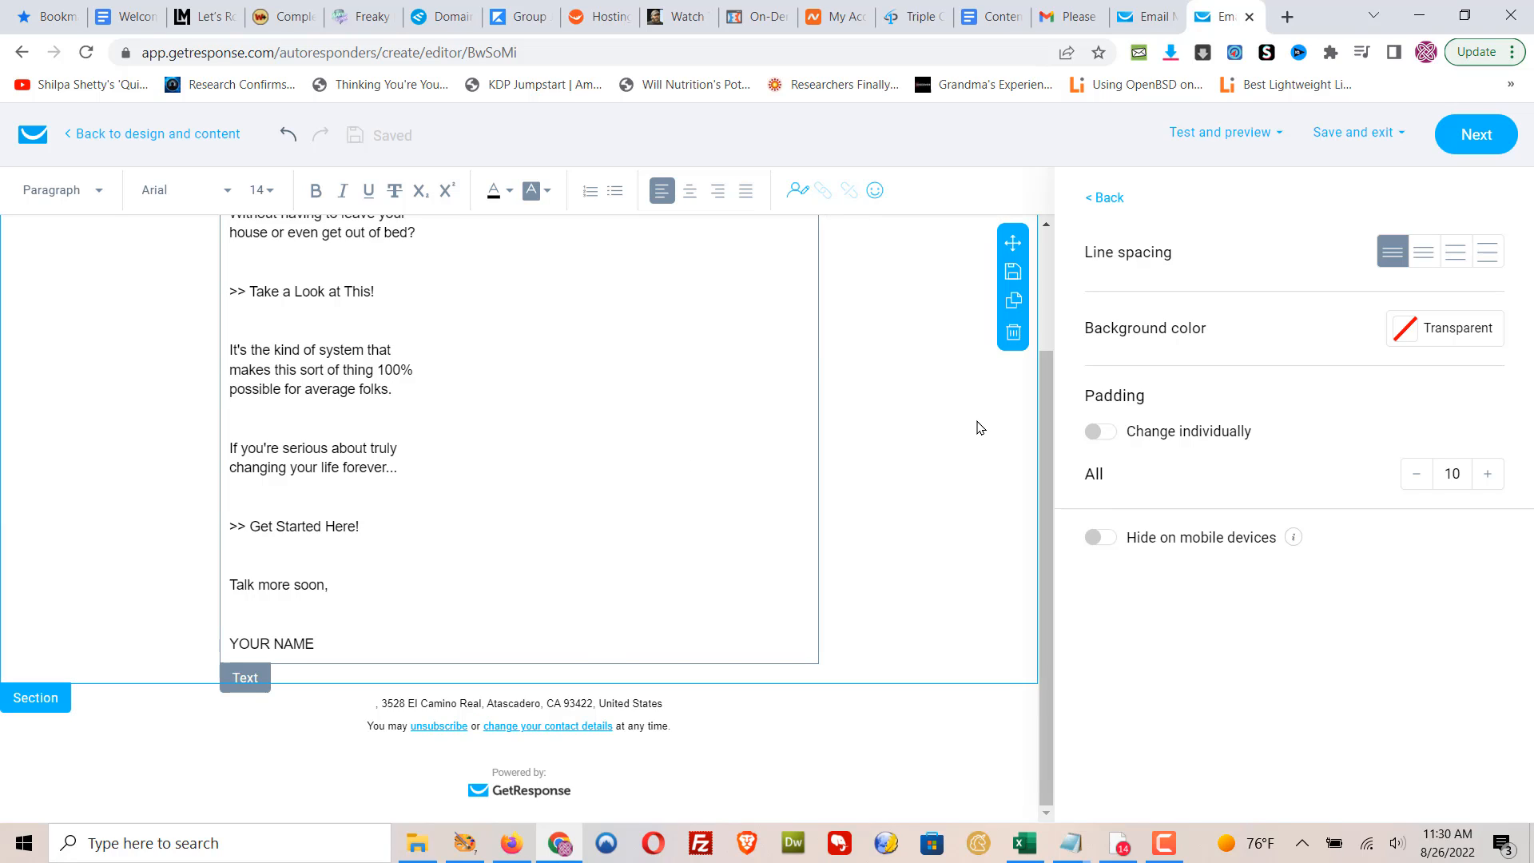
{"action": "scroll", "coordinate": [897, 506], "scroll_direction": "up", "scroll_amount": 2}
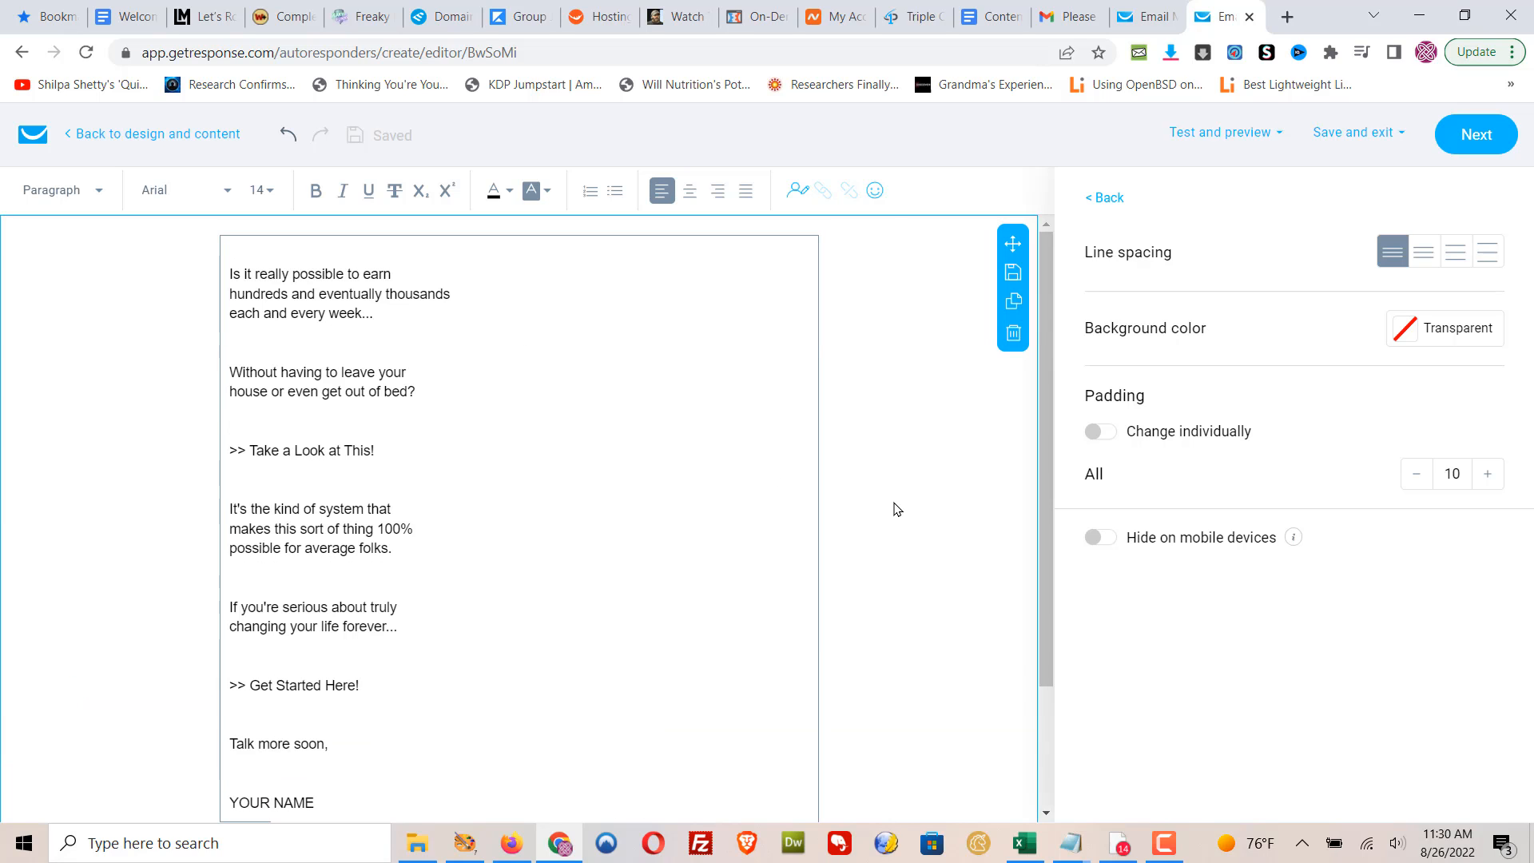
{"action": "left_click", "coordinate": [1480, 149]}
Review the AR1 settings, save and publish the autoresponder, and decline sending it to the contact further down the cycle.
{"action": "scroll", "coordinate": [1284, 431], "scroll_direction": "down", "scroll_amount": 2}
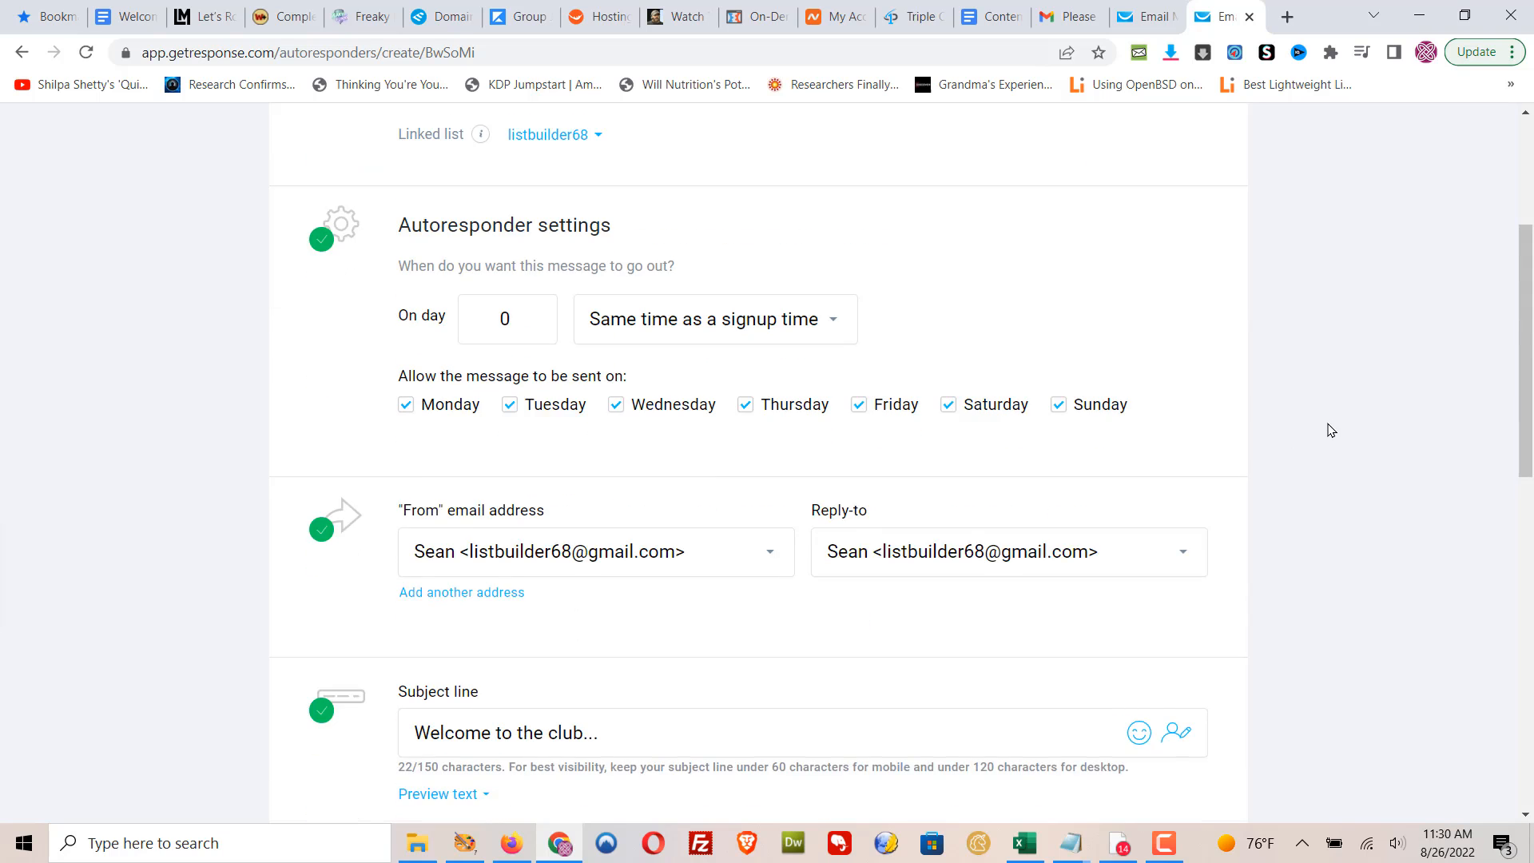
{"action": "scroll", "coordinate": [1330, 430], "scroll_direction": "down", "scroll_amount": 10}
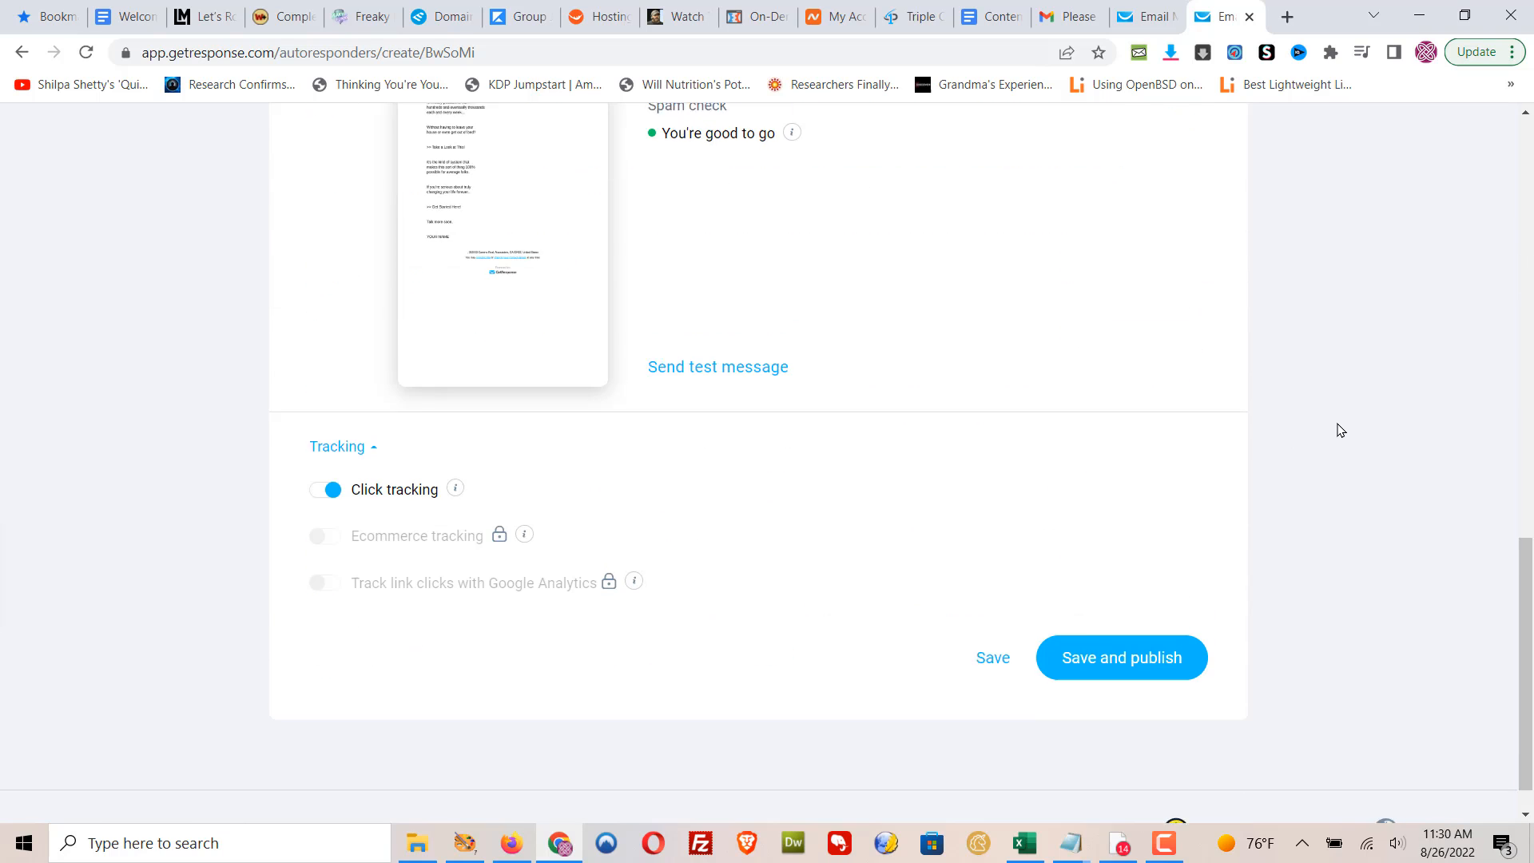
{"action": "scroll", "coordinate": [1031, 343], "scroll_direction": "up", "scroll_amount": 4}
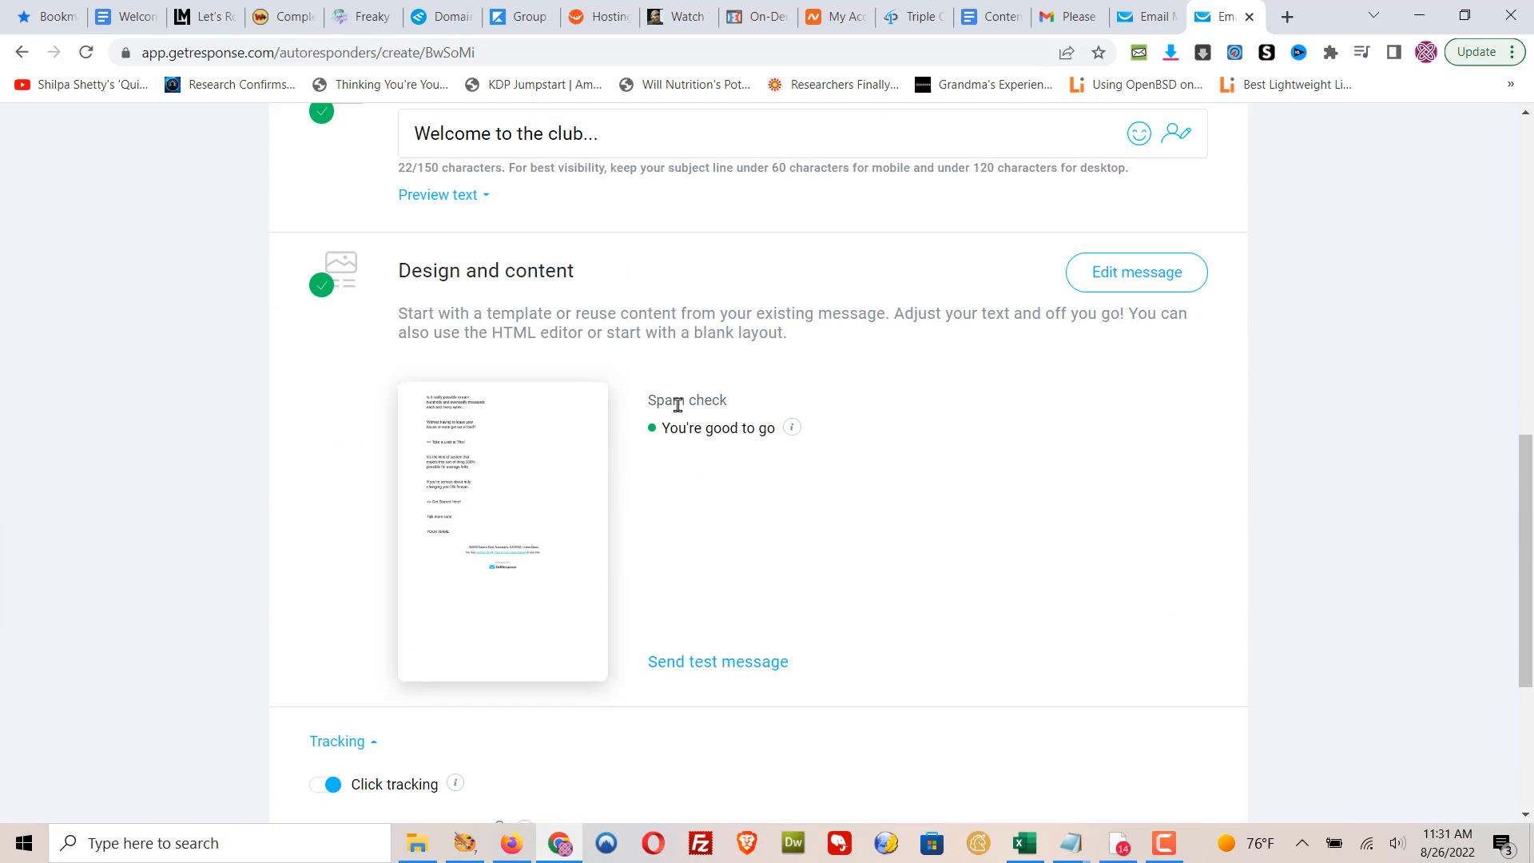
{"action": "scroll", "coordinate": [1278, 464], "scroll_direction": "down", "scroll_amount": 3}
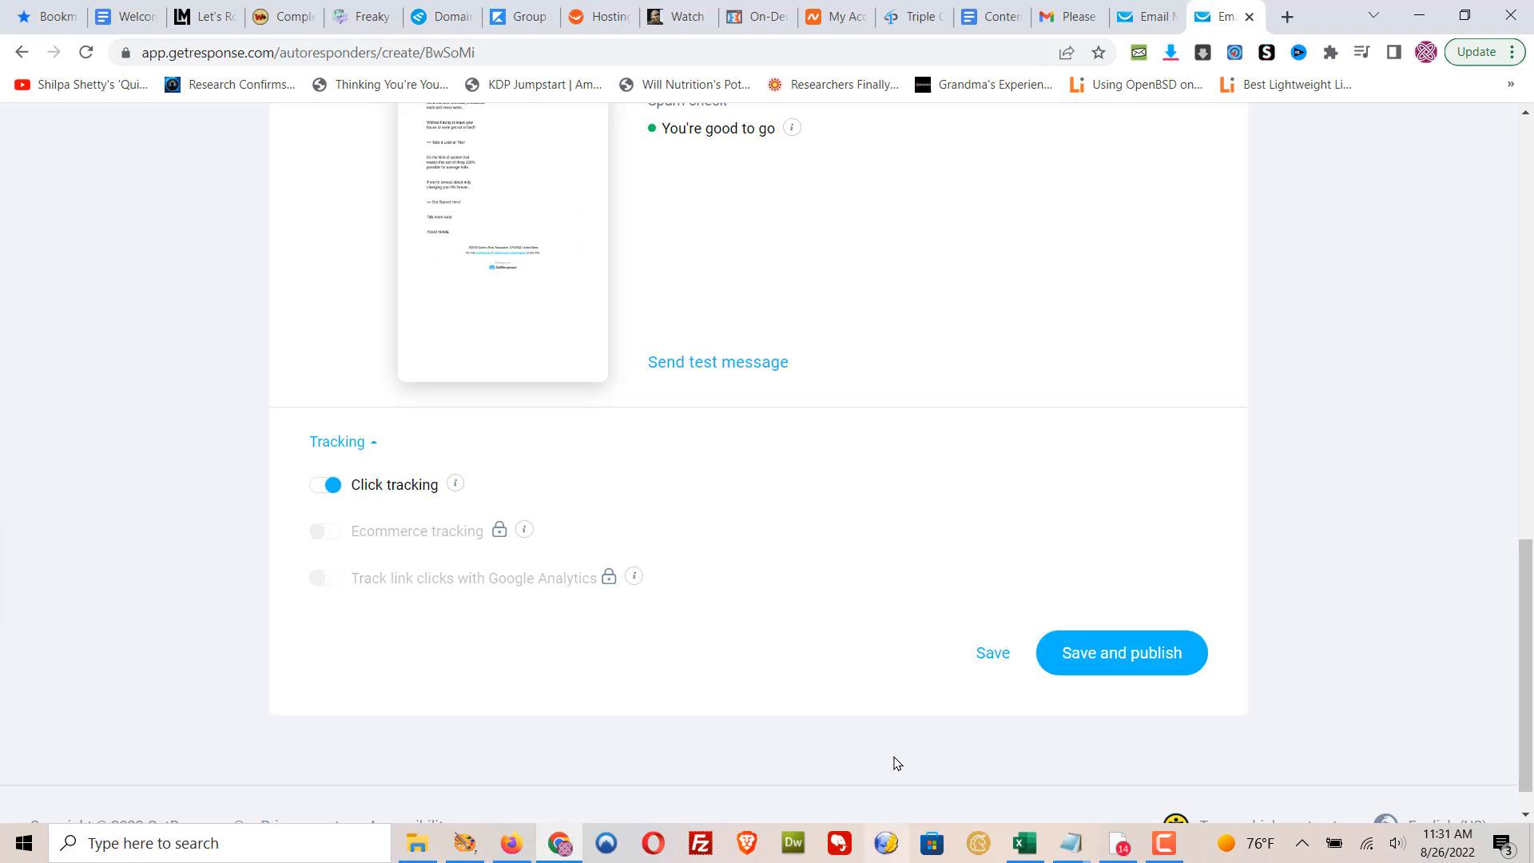
{"action": "left_click", "coordinate": [1115, 663]}
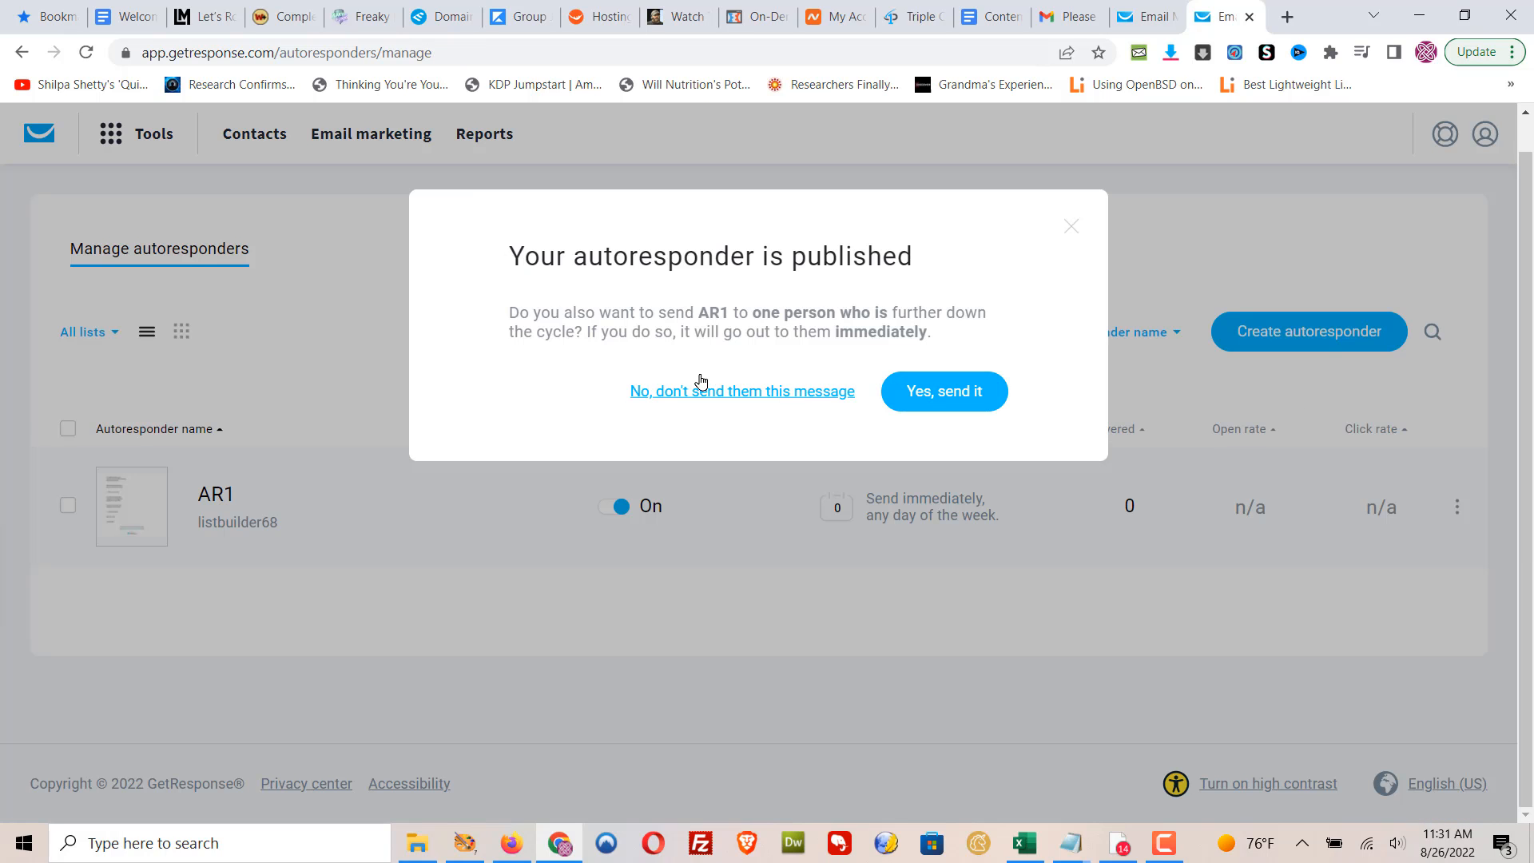
{"action": "left_click", "coordinate": [723, 391]}
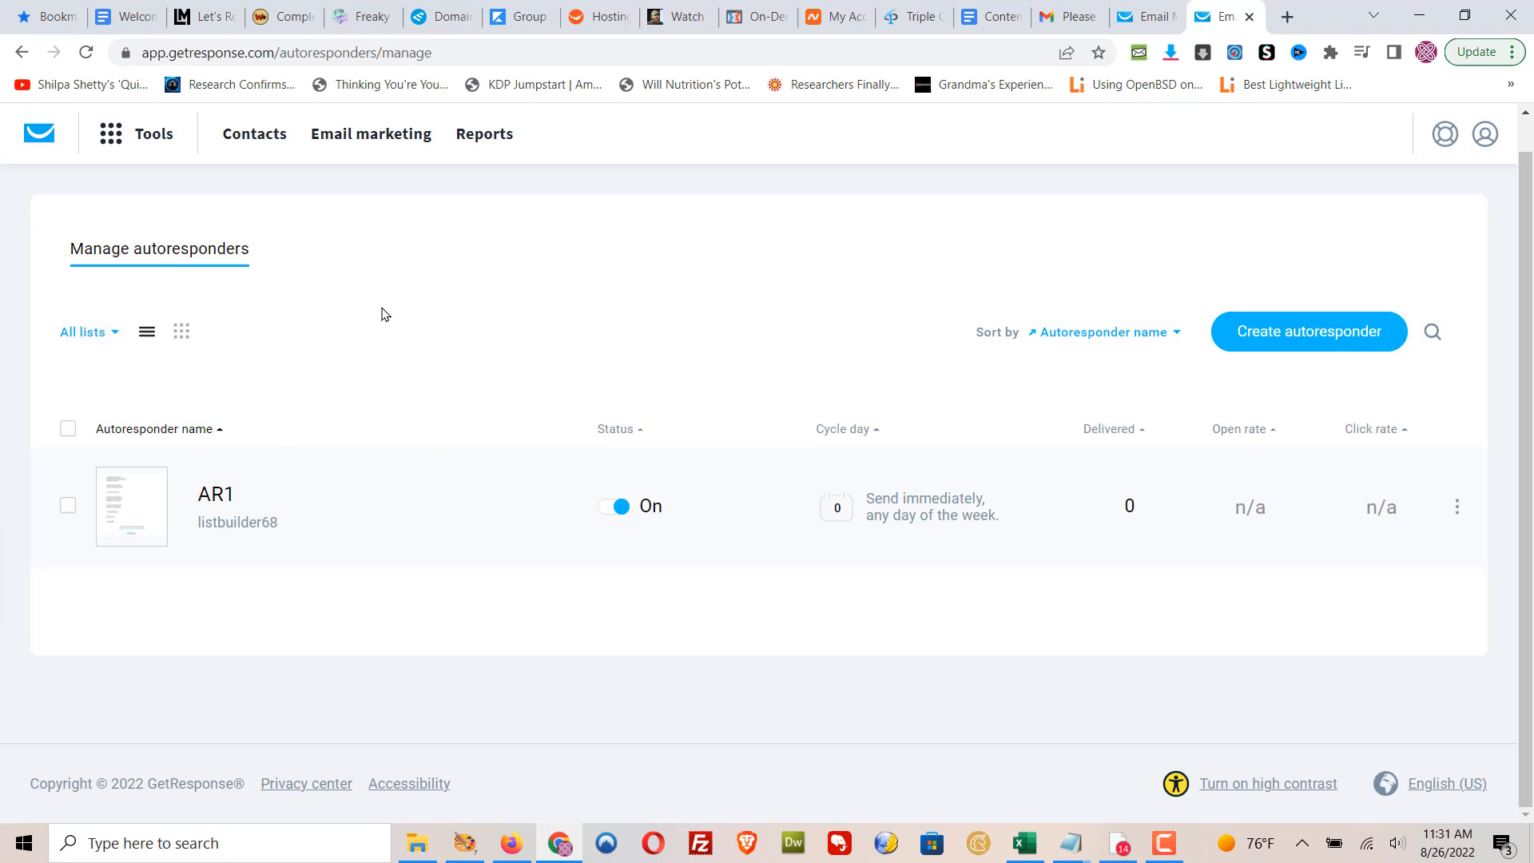
Show the autoresponders in the day grid view and start a day 1 autoresponder named "AR2".
{"action": "left_click", "coordinate": [182, 330]}
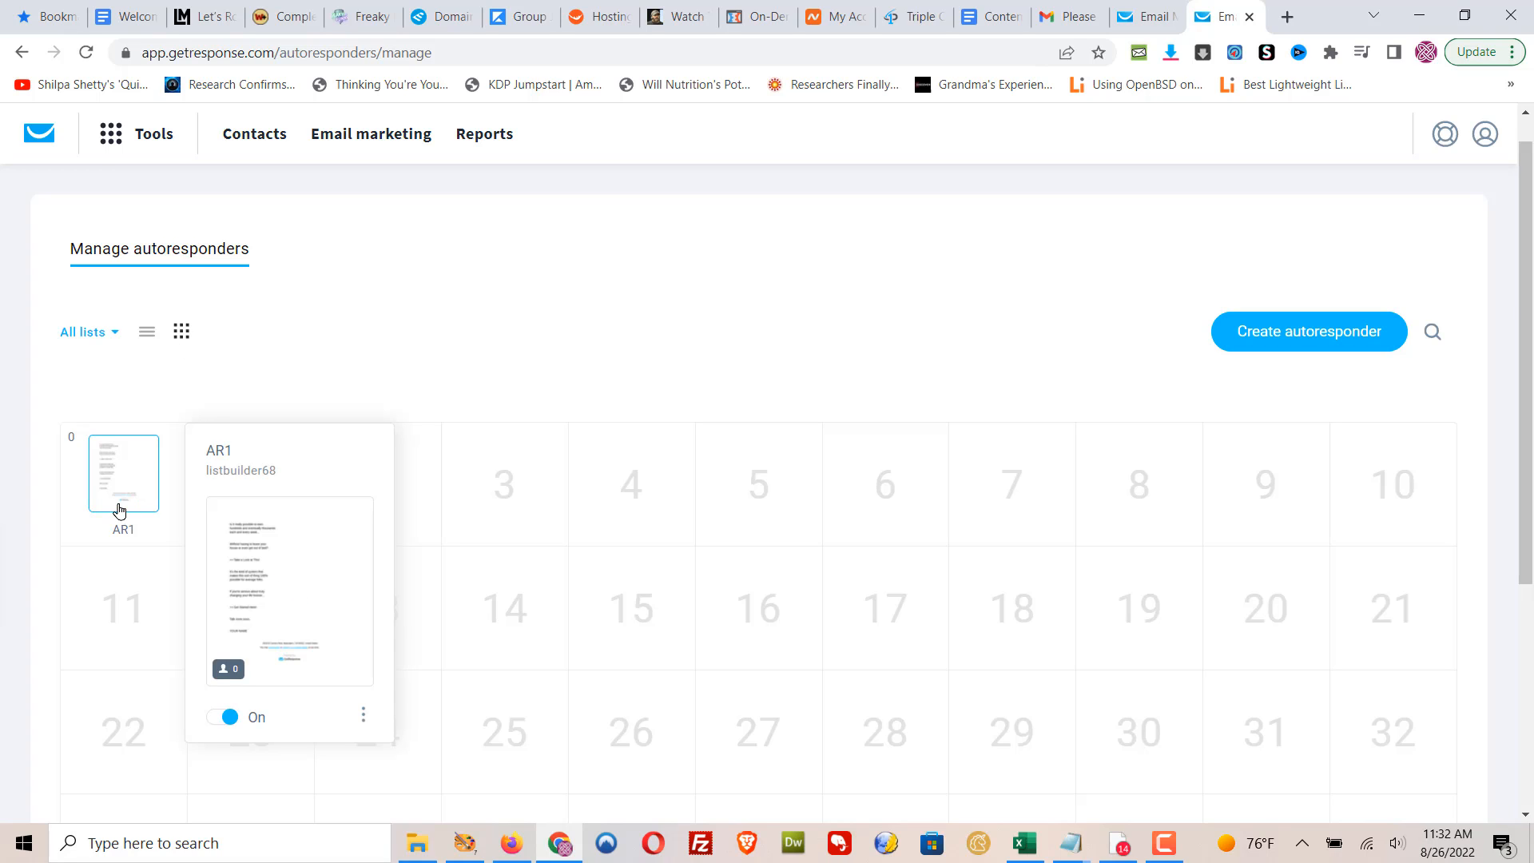
{"action": "left_click", "coordinate": [250, 482]}
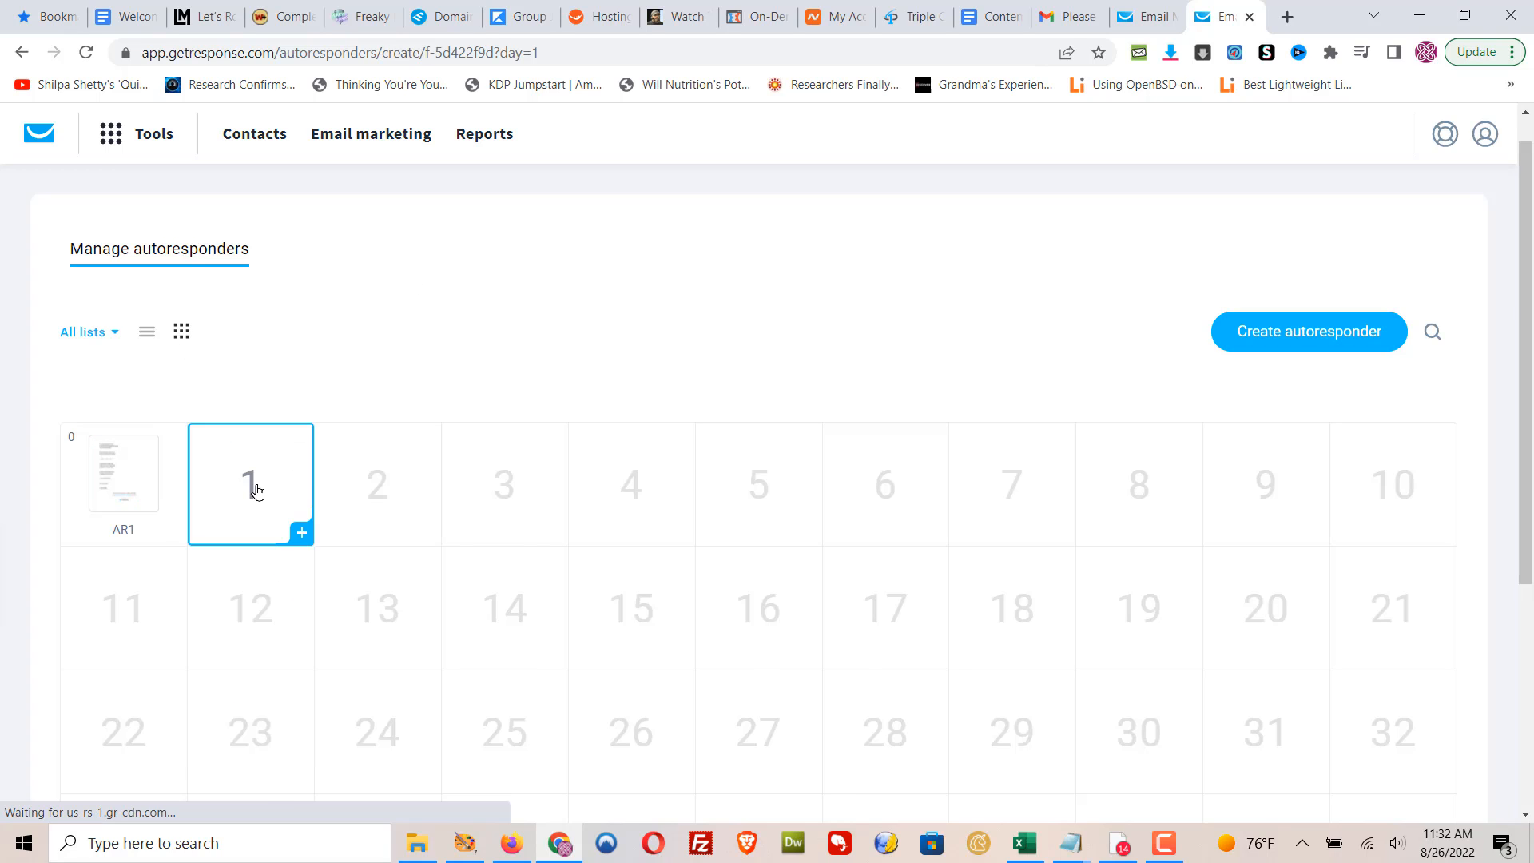
{"action": "left_click", "coordinate": [484, 302]}
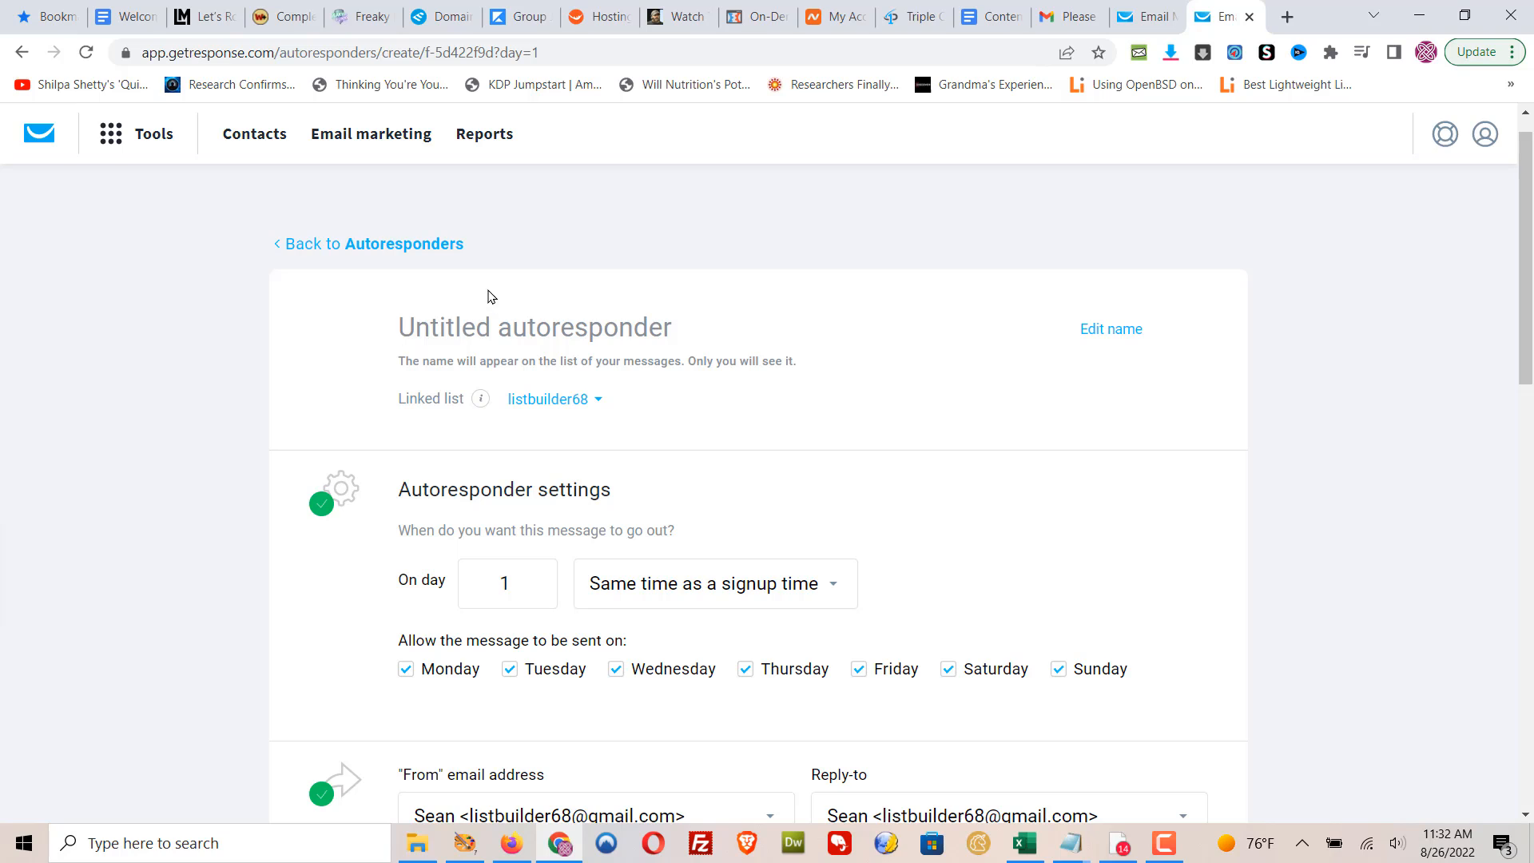
{"action": "type", "text": "AR23"}
{"action": "key", "text": "BackSpace"}
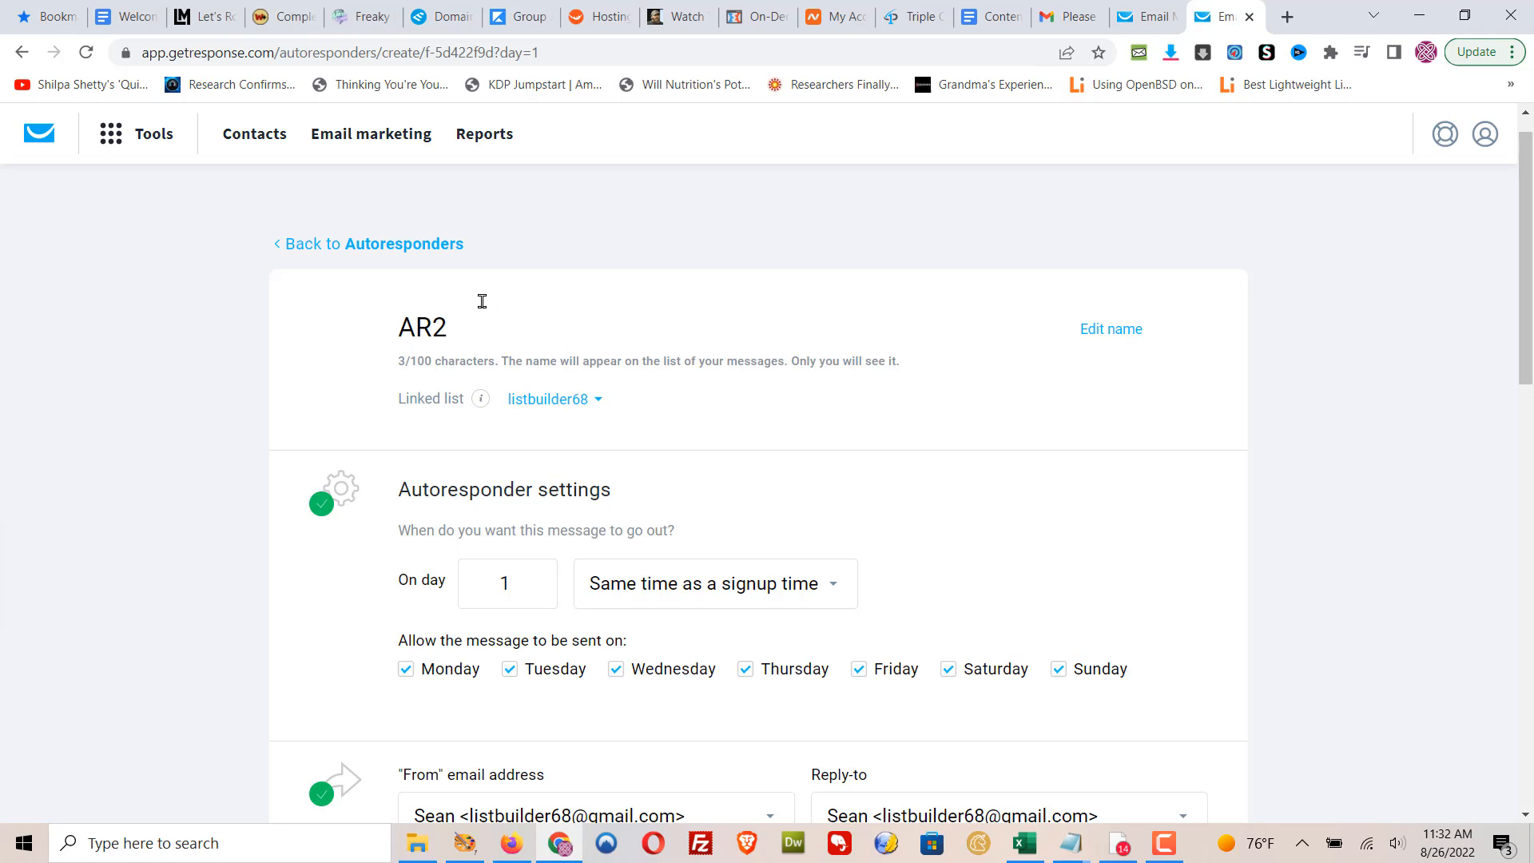
{"action": "key", "text": "Tab"}
Look over the AR2 sending, subject, design and tracking settings, and return to the day grid view without saving.
{"action": "scroll", "coordinate": [1003, 541], "scroll_direction": "down", "scroll_amount": 4}
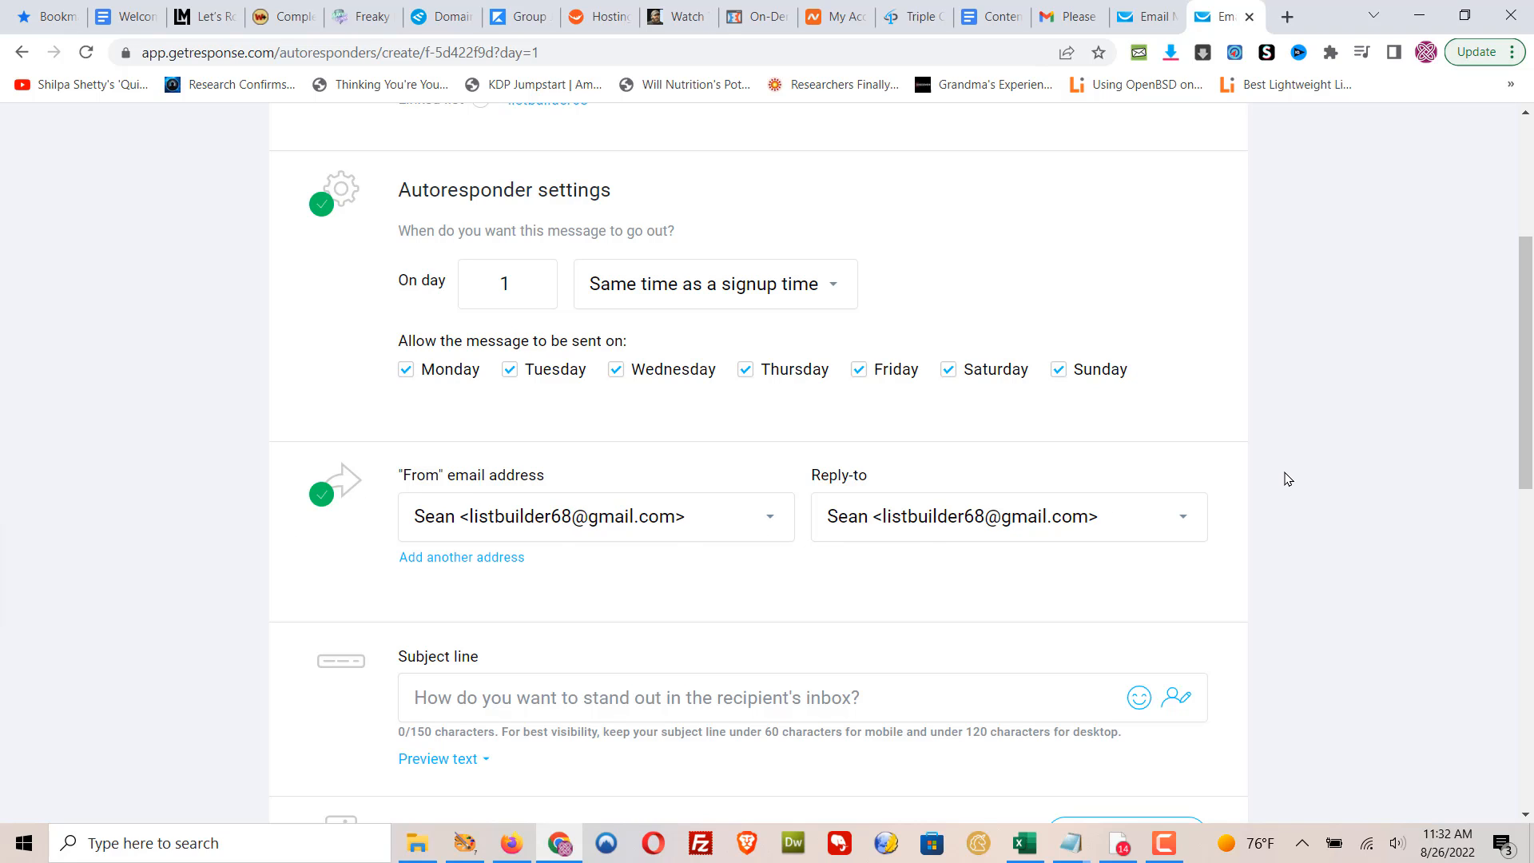
{"action": "scroll", "coordinate": [1283, 476], "scroll_direction": "down", "scroll_amount": 3}
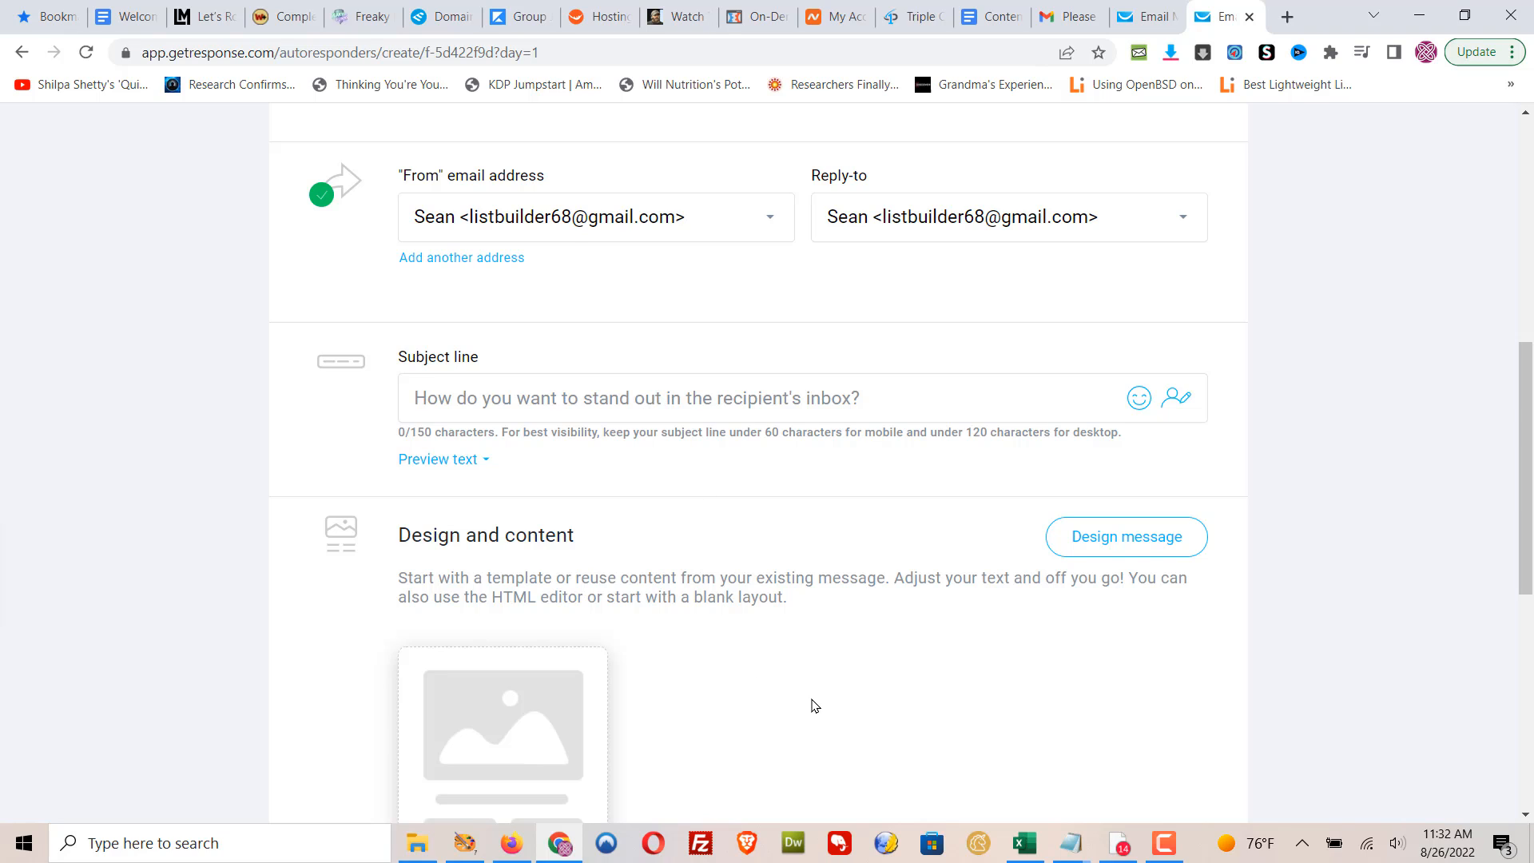
{"action": "scroll", "coordinate": [811, 705], "scroll_direction": "down", "scroll_amount": 3}
{"action": "mouse_move", "coordinate": [479, 496]}
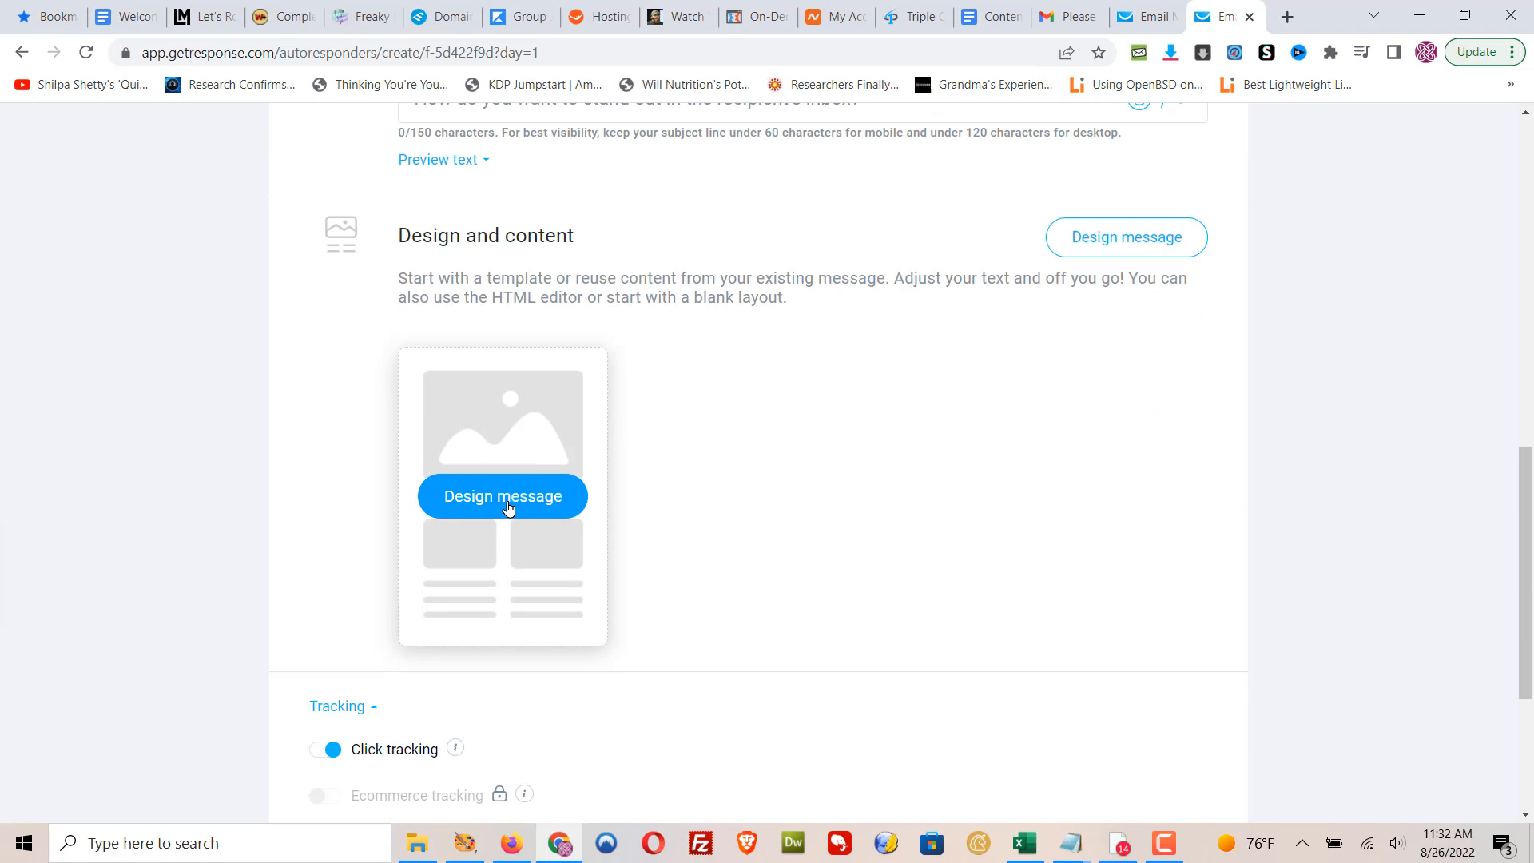
{"action": "scroll", "coordinate": [829, 428], "scroll_direction": "down", "scroll_amount": 3}
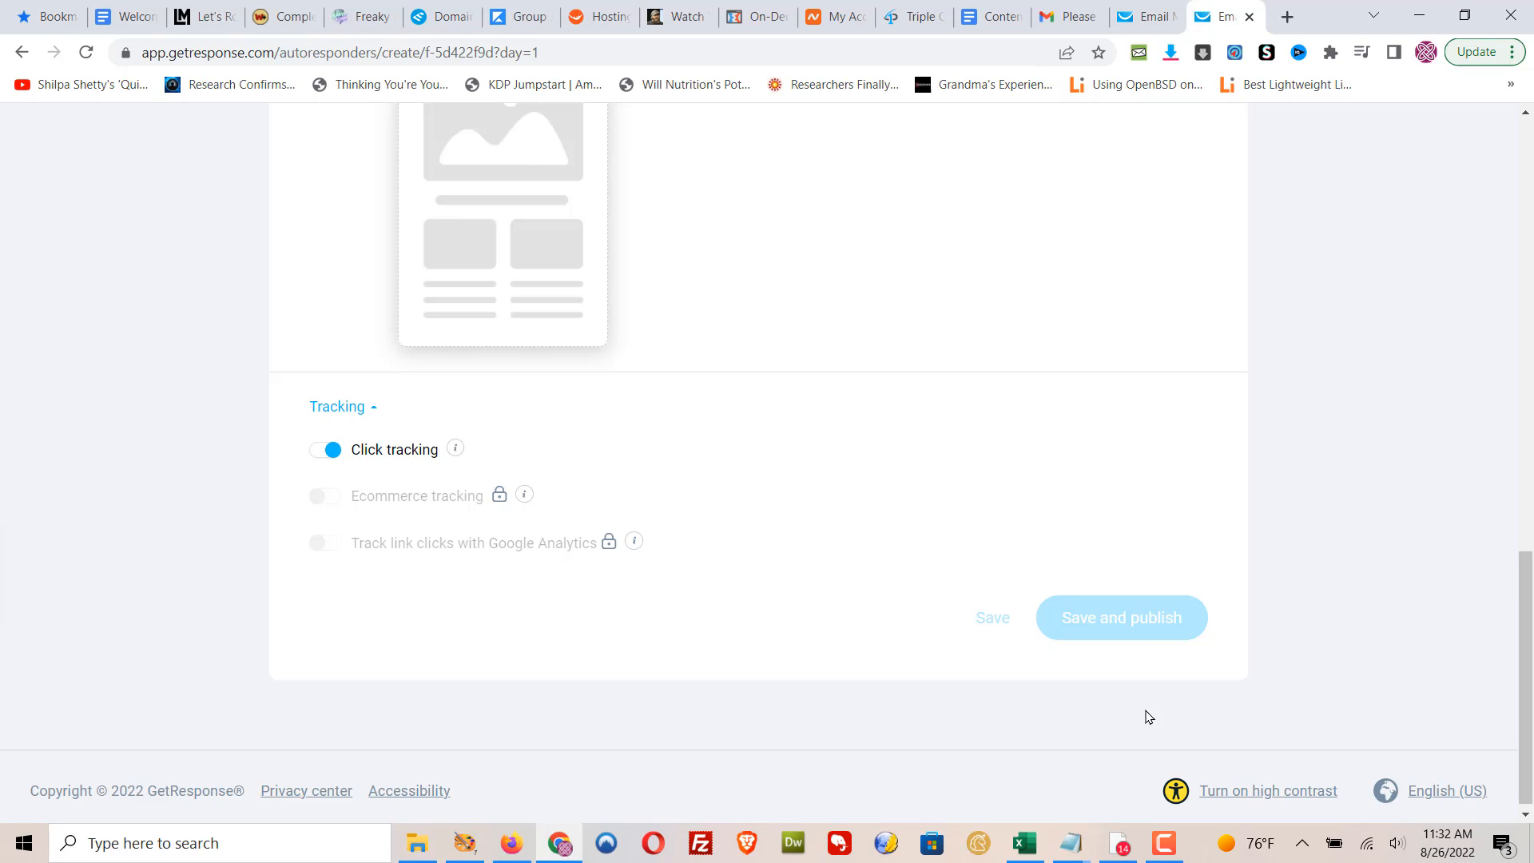
{"action": "scroll", "coordinate": [1352, 482], "scroll_direction": "up", "scroll_amount": 15}
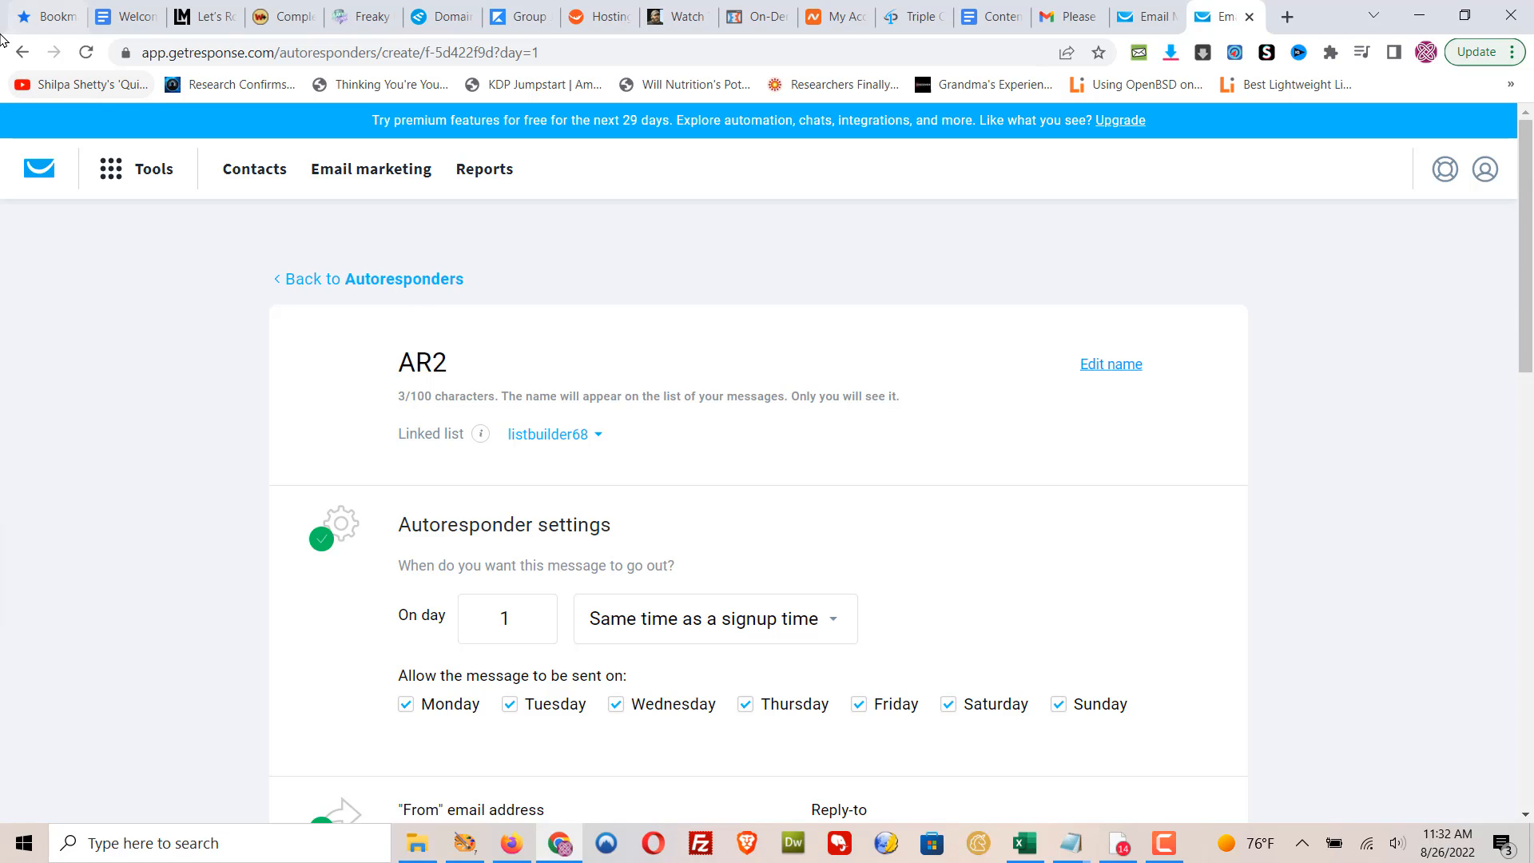
{"action": "left_click", "coordinate": [22, 52]}
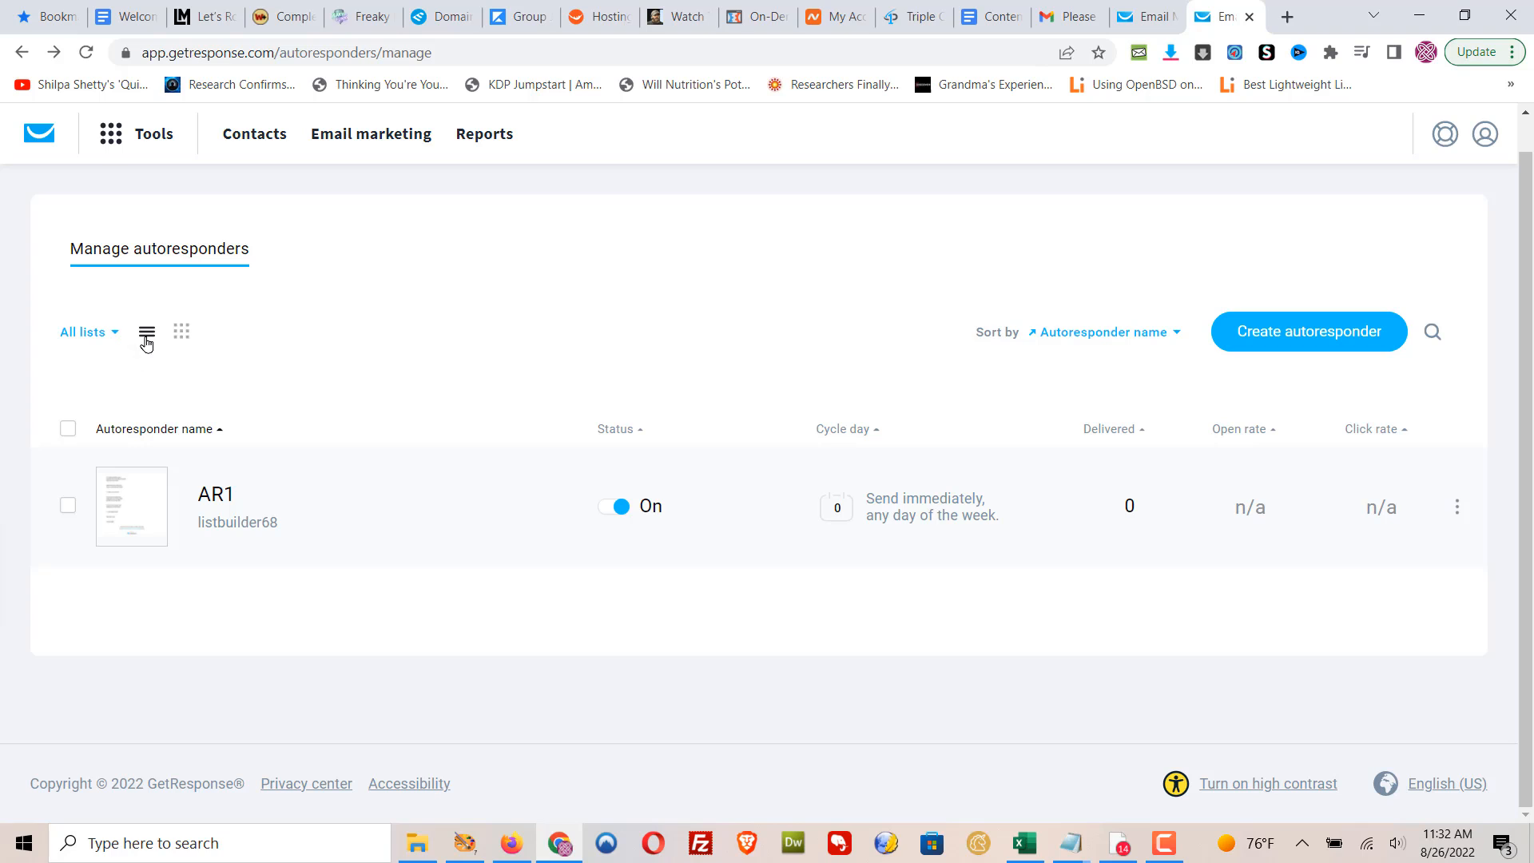
{"action": "left_click", "coordinate": [180, 331]}
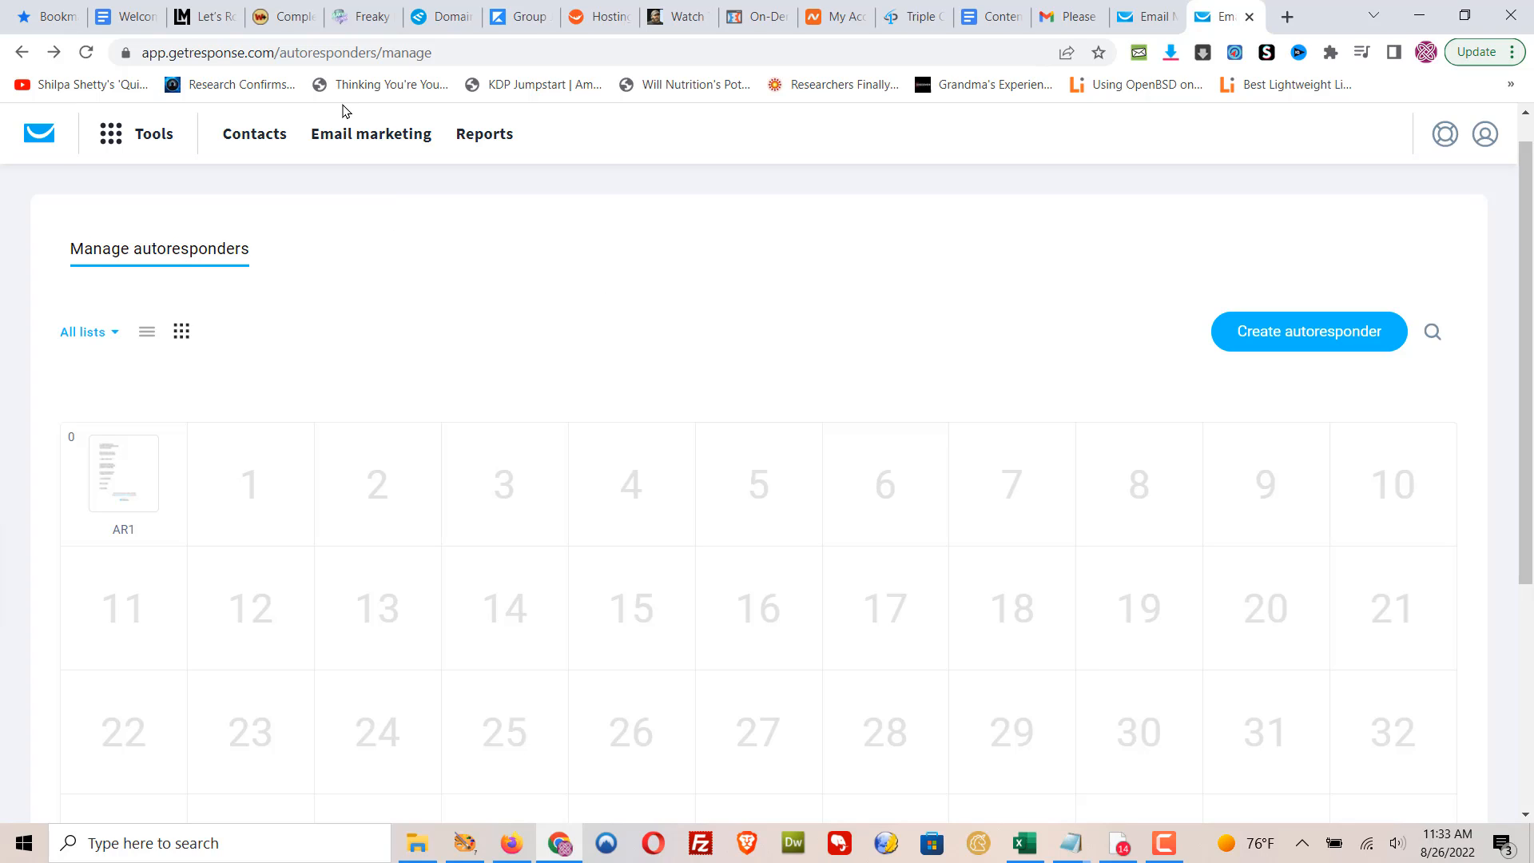
Open a new blank newsletter and examine its settings from the sender address down to the sending options.
{"action": "left_click", "coordinate": [353, 133]}
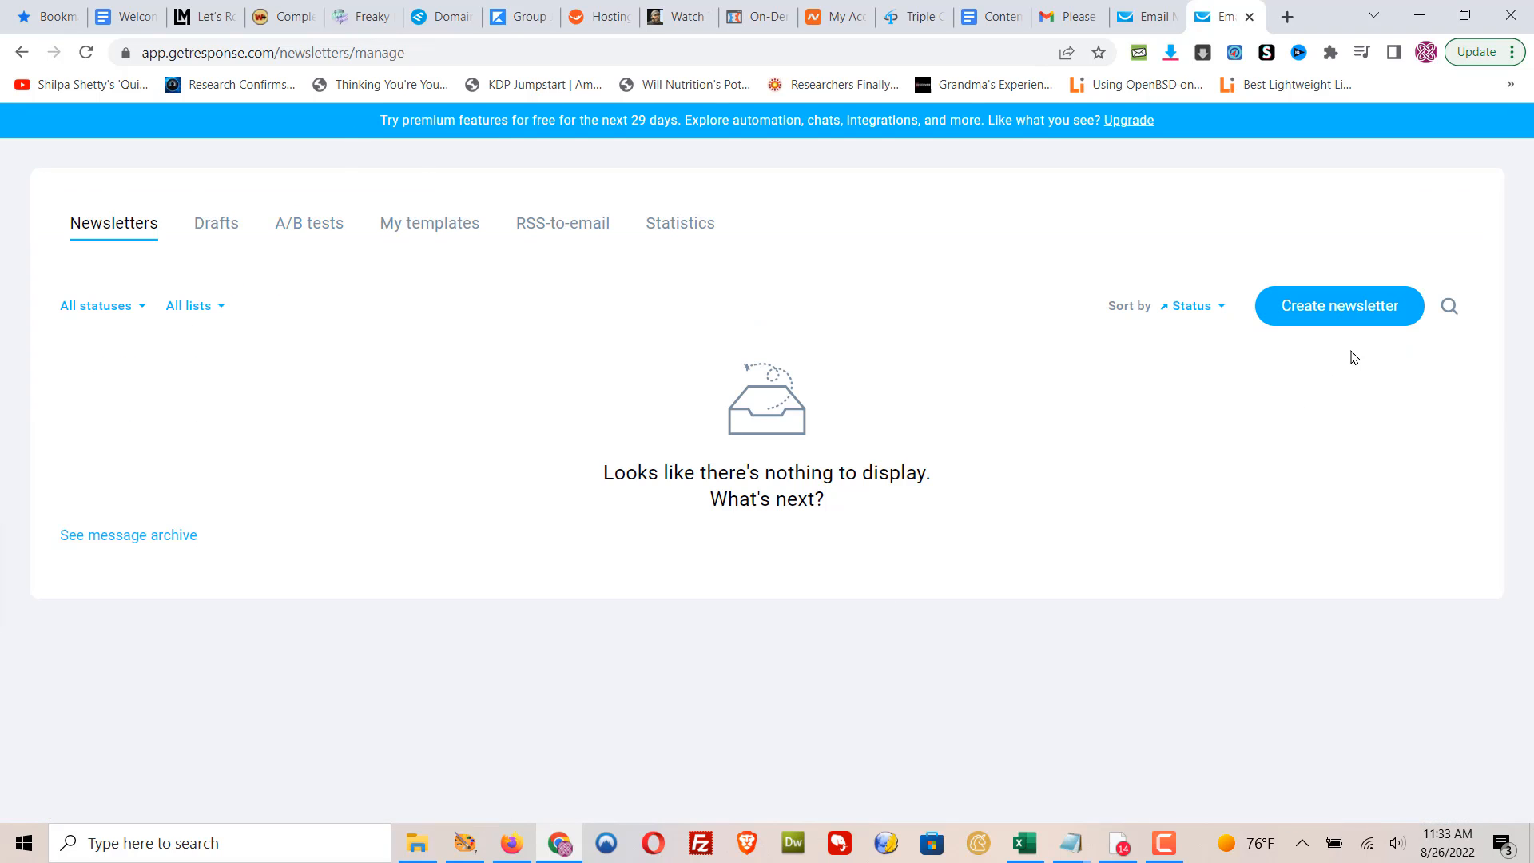
{"action": "left_click", "coordinate": [1334, 314]}
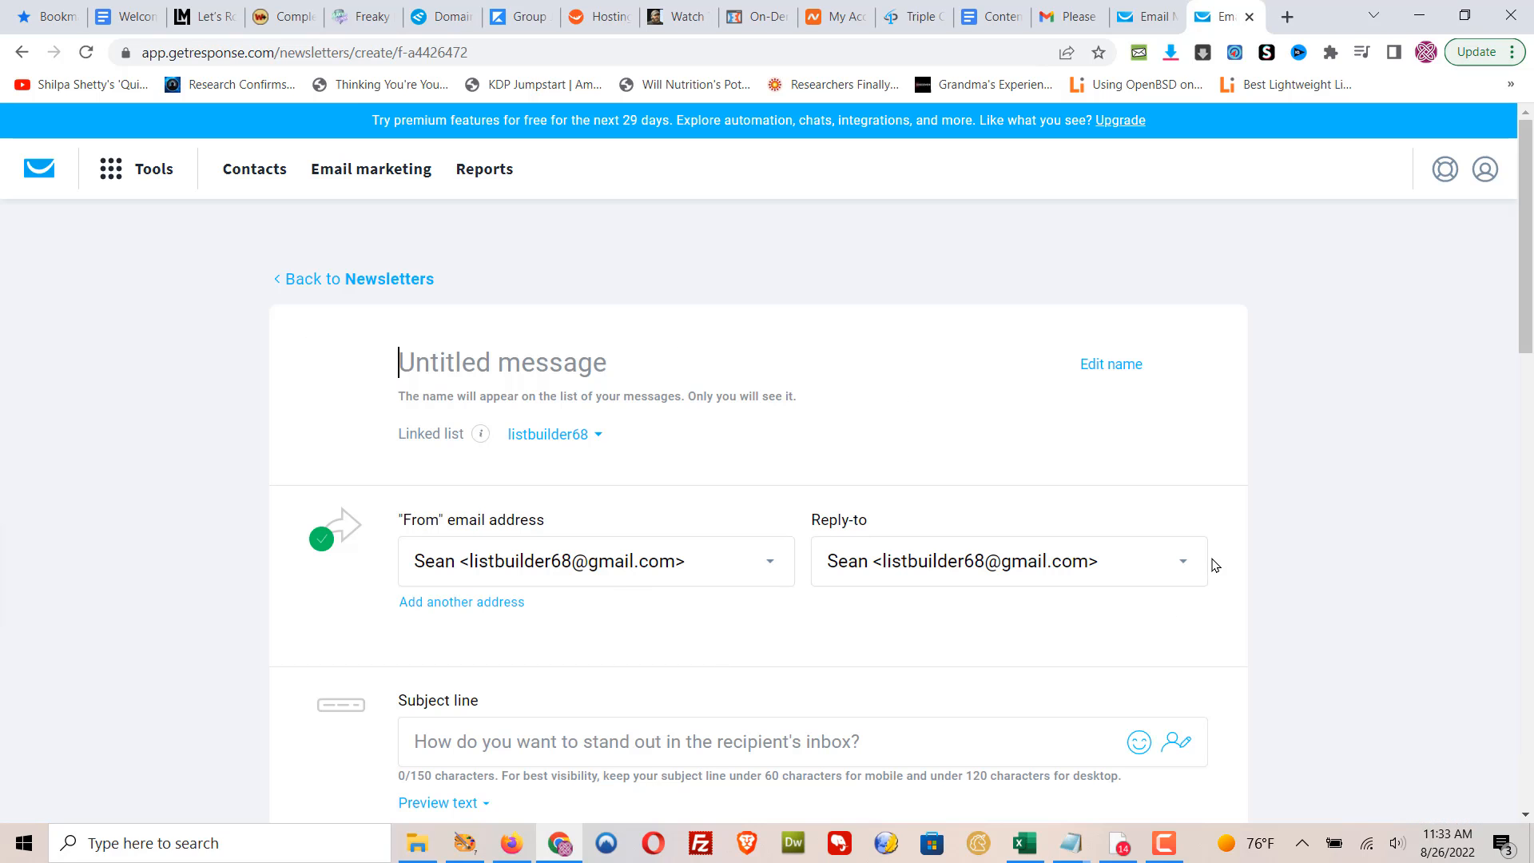
{"action": "scroll", "coordinate": [1276, 537], "scroll_direction": "down", "scroll_amount": 7}
{"action": "scroll", "coordinate": [1307, 541], "scroll_direction": "down", "scroll_amount": 7}
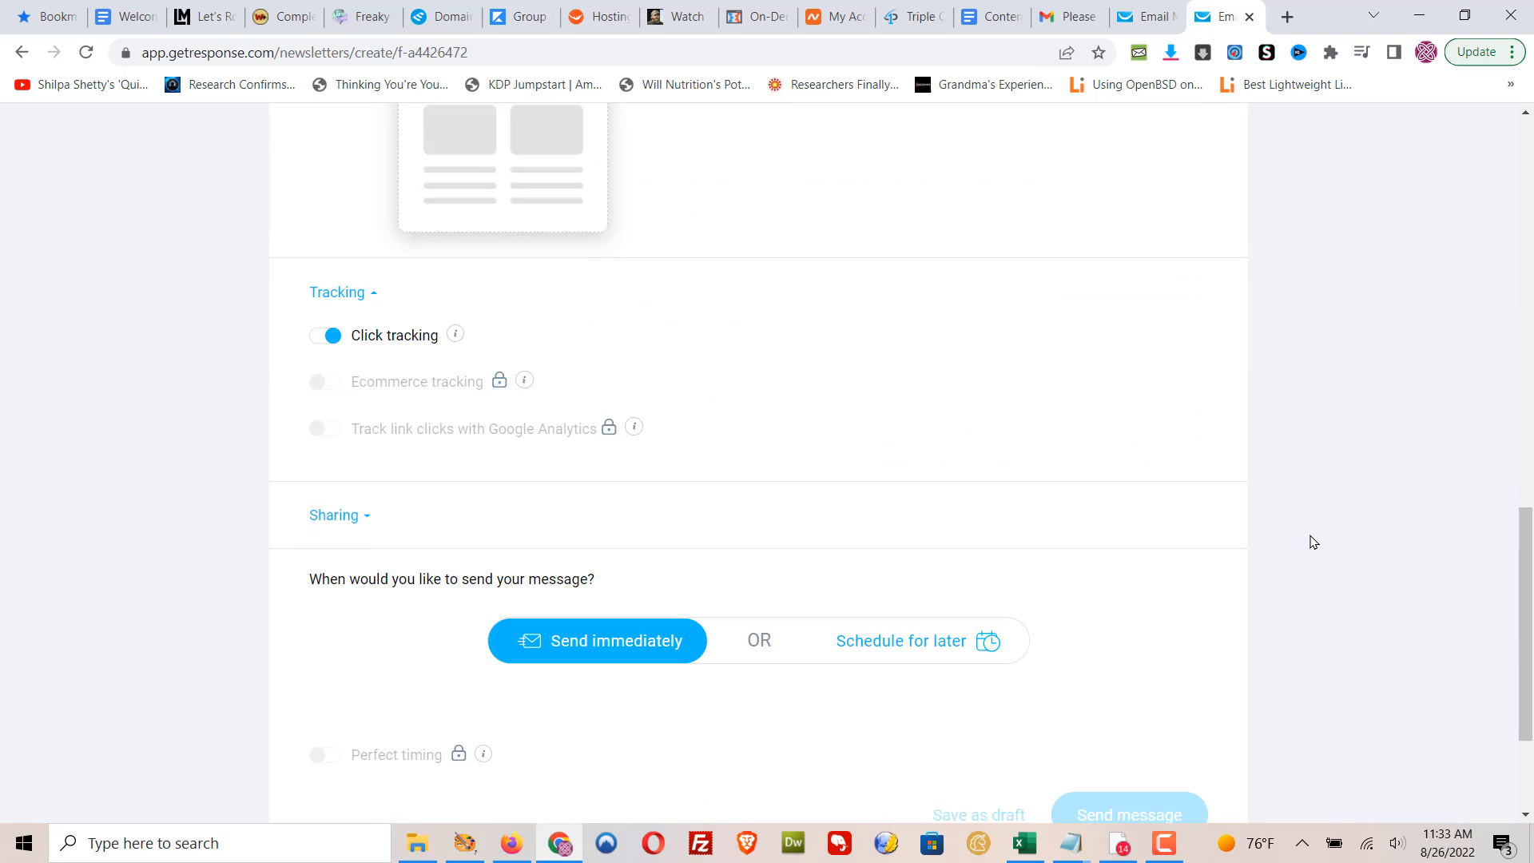
{"action": "scroll", "coordinate": [1310, 541], "scroll_direction": "up", "scroll_amount": 15}
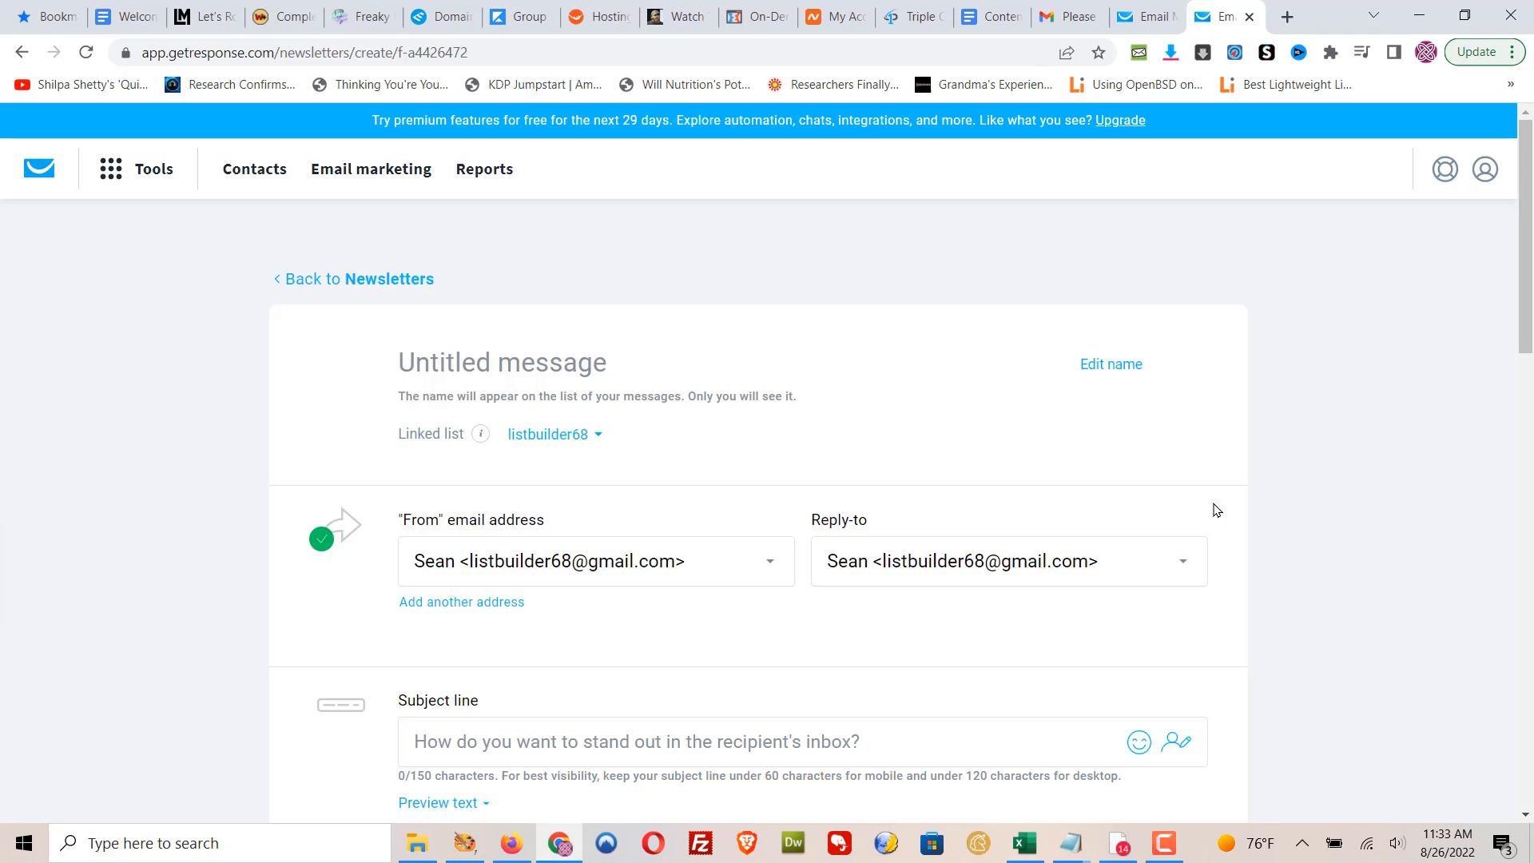
{"action": "left_click", "coordinate": [1166, 853]}
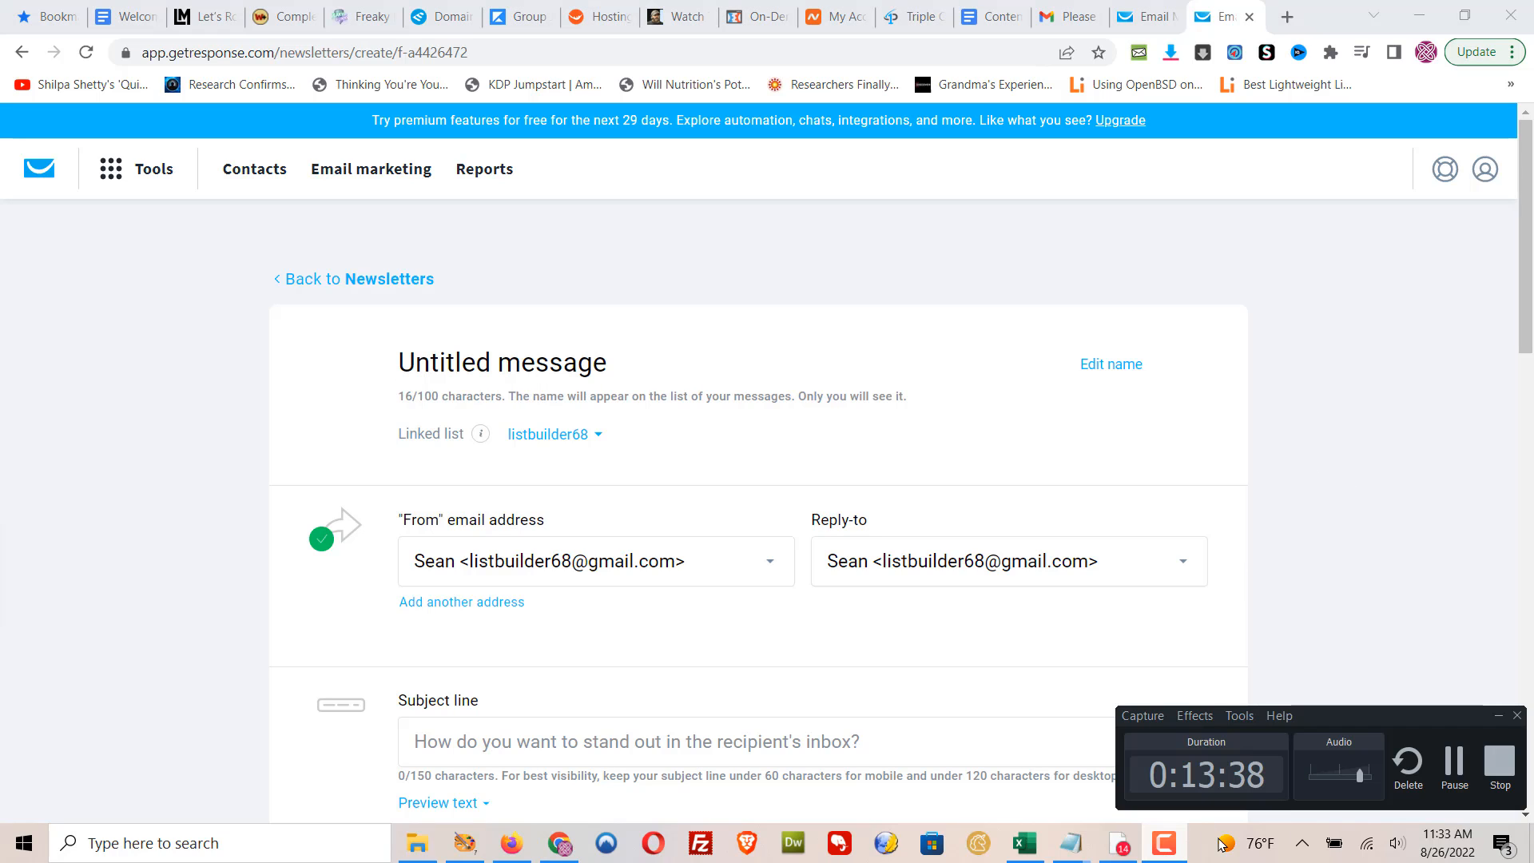